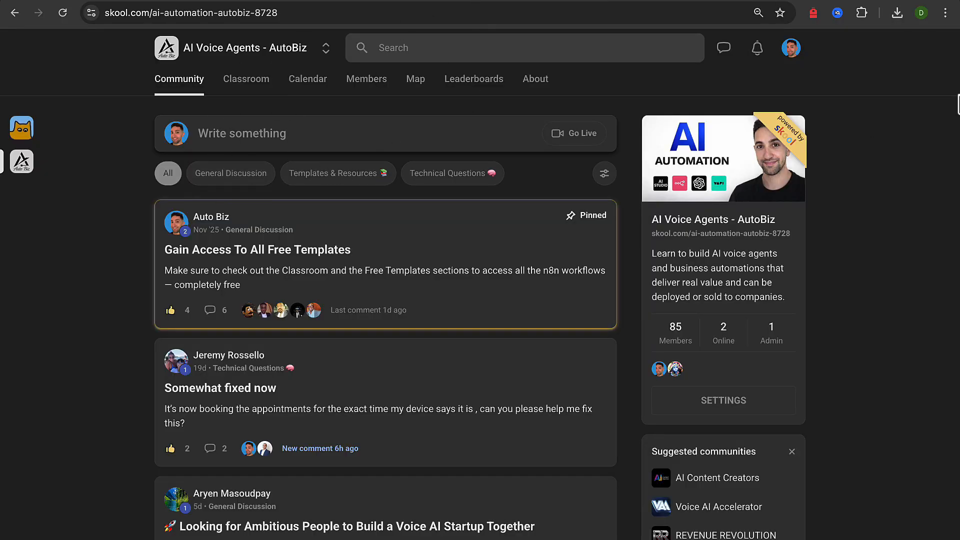
Download the Invoice Reminder Workflow file from the Send Invoice Reminder Calls lesson in the Build AI Voice Agents course.
click(254, 89)
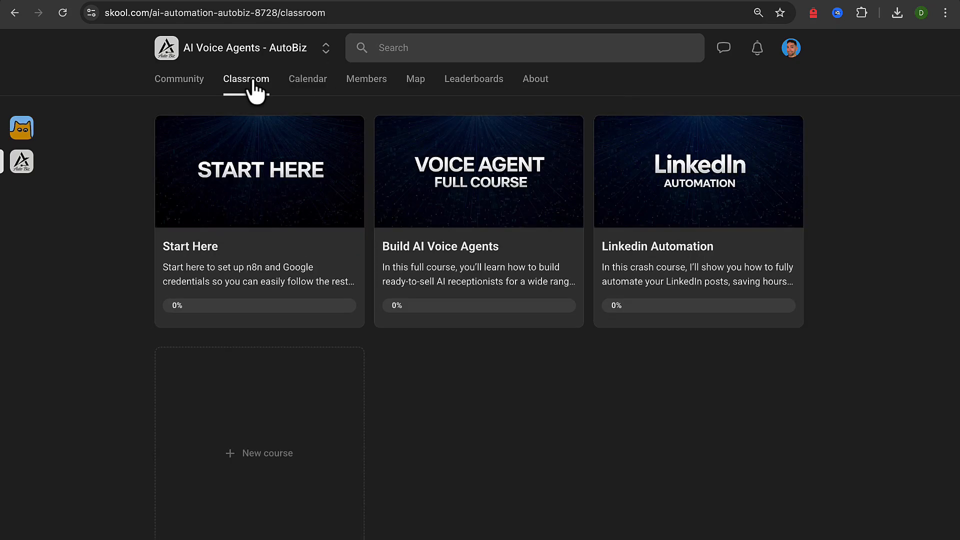
click(458, 248)
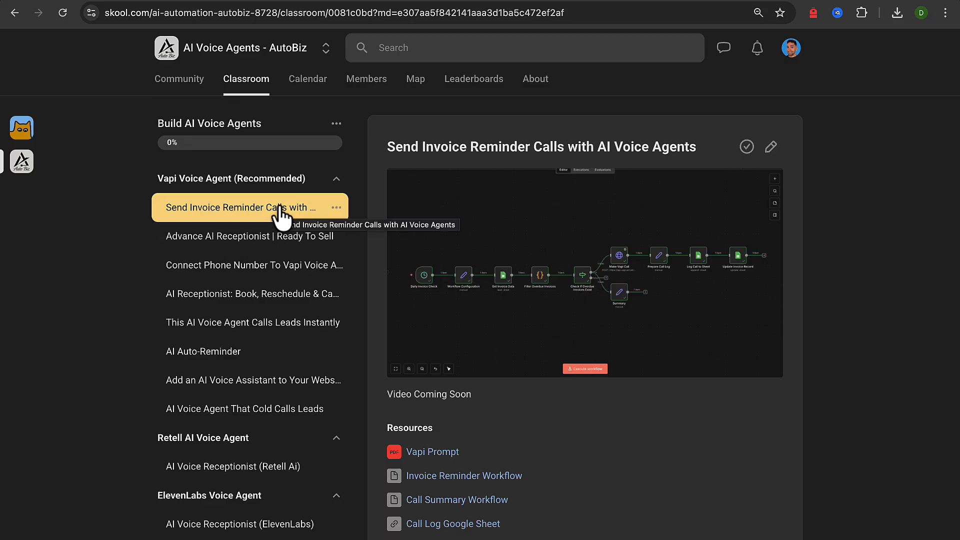
scroll(606, 423, down, 1)
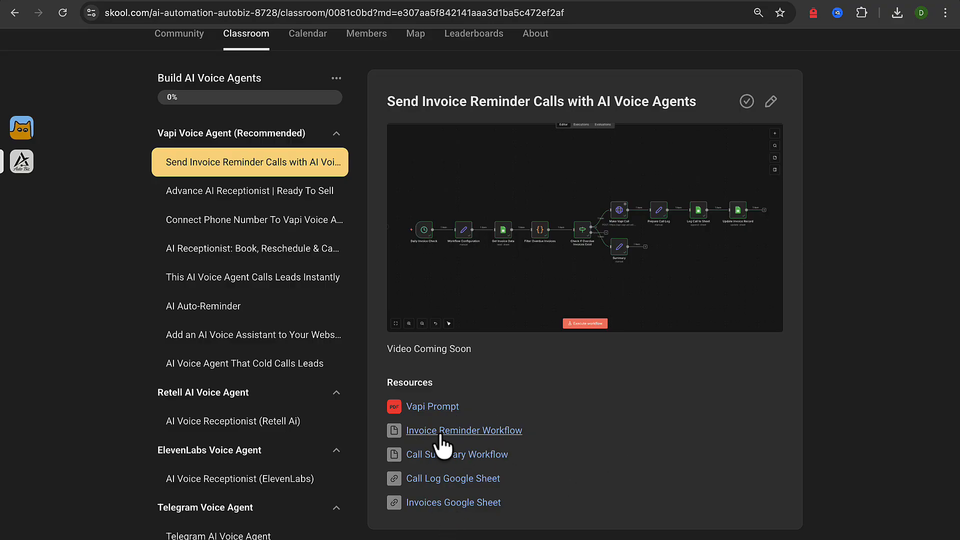
click(457, 430)
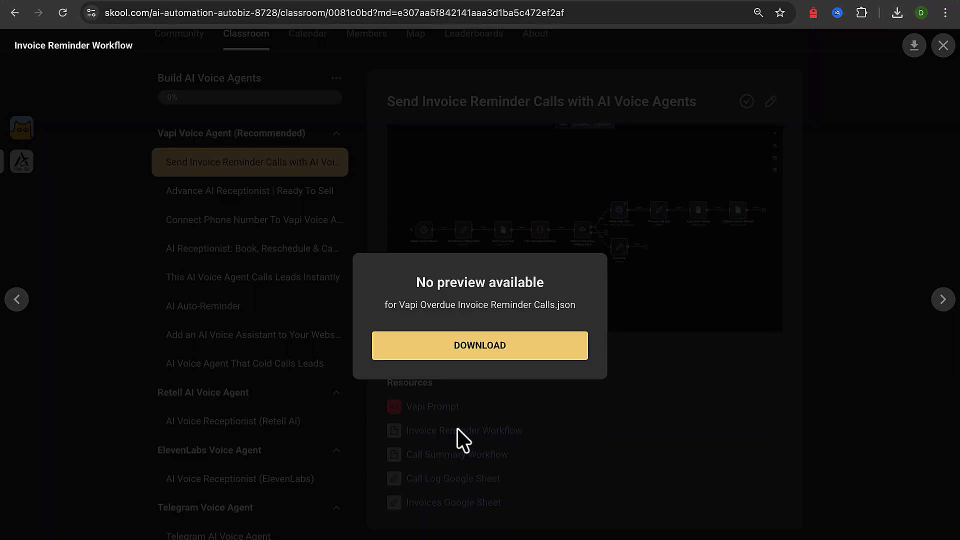
click(476, 353)
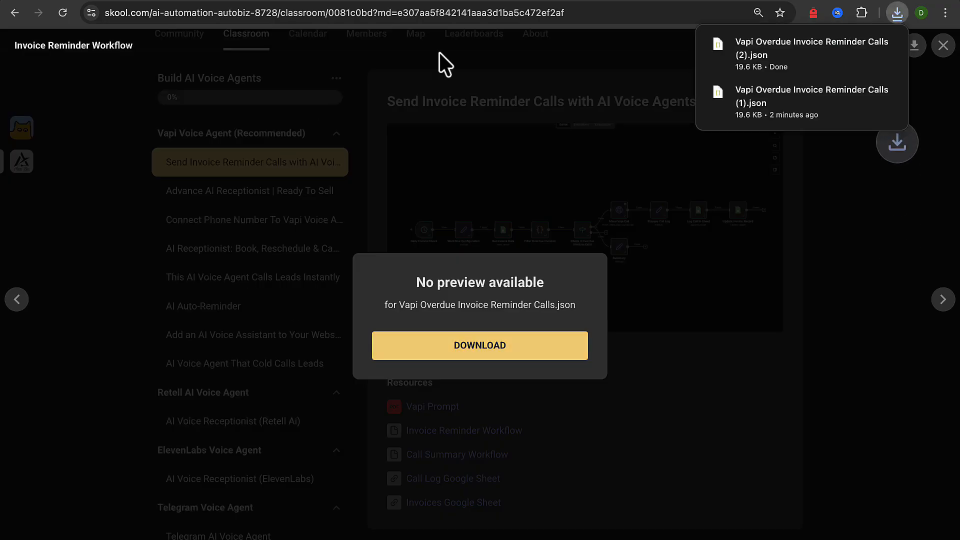
Switch to n8n in Safari, create a new workflow and import the Vapi Overdue Invoice Reminder Calls JSON file into it.
mouse_move(381, 538)
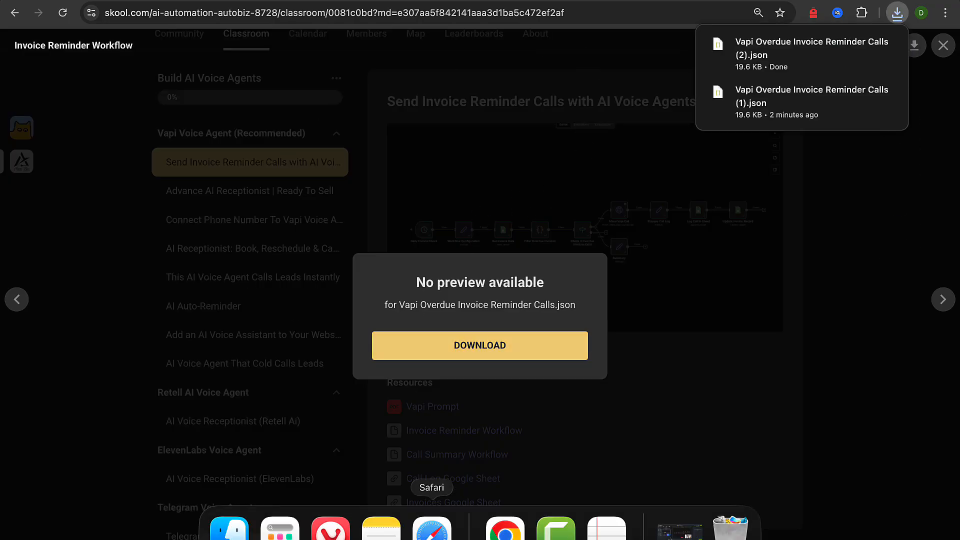
click(431, 529)
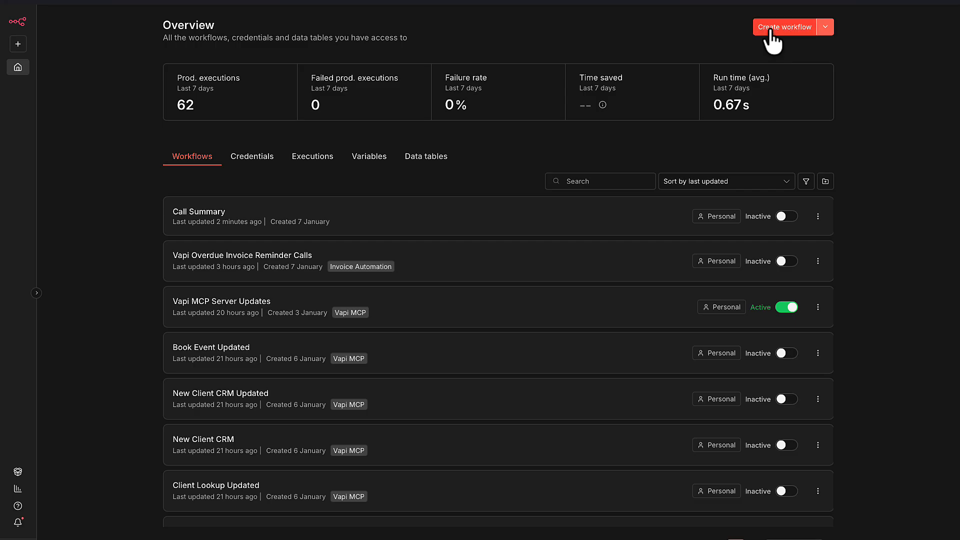
click(772, 41)
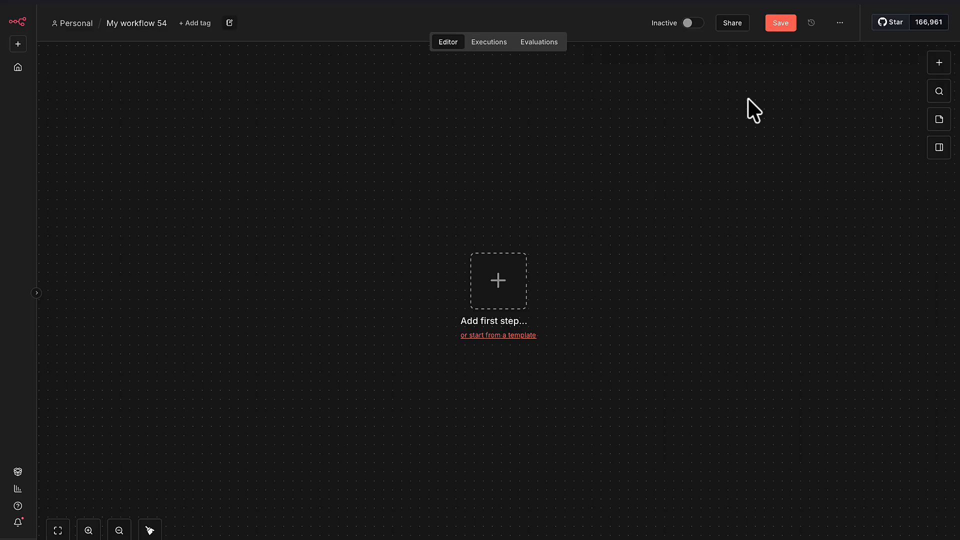
click(840, 23)
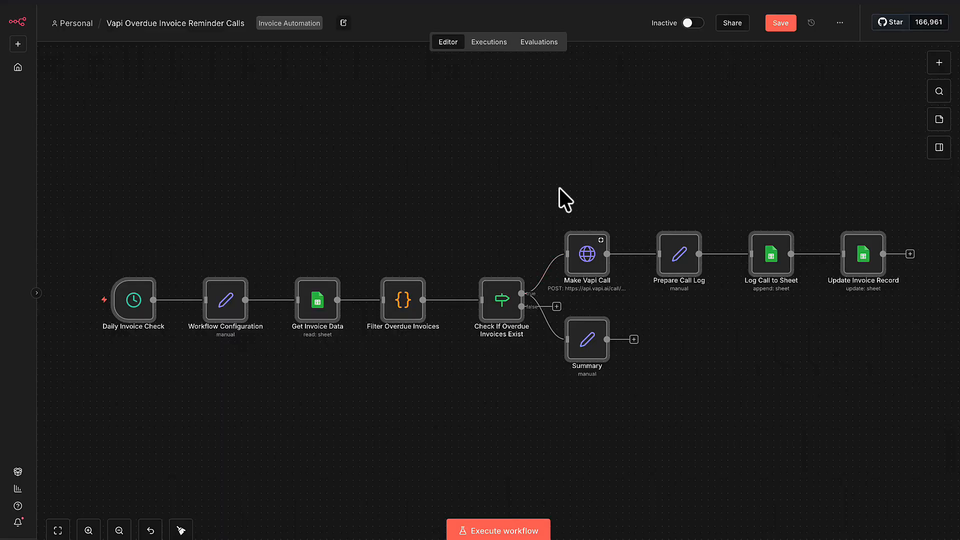
Review the Daily Invoice Check trigger's schedule, including its hour and days between triggers, and return to the canvas.
mouse_move(135, 315)
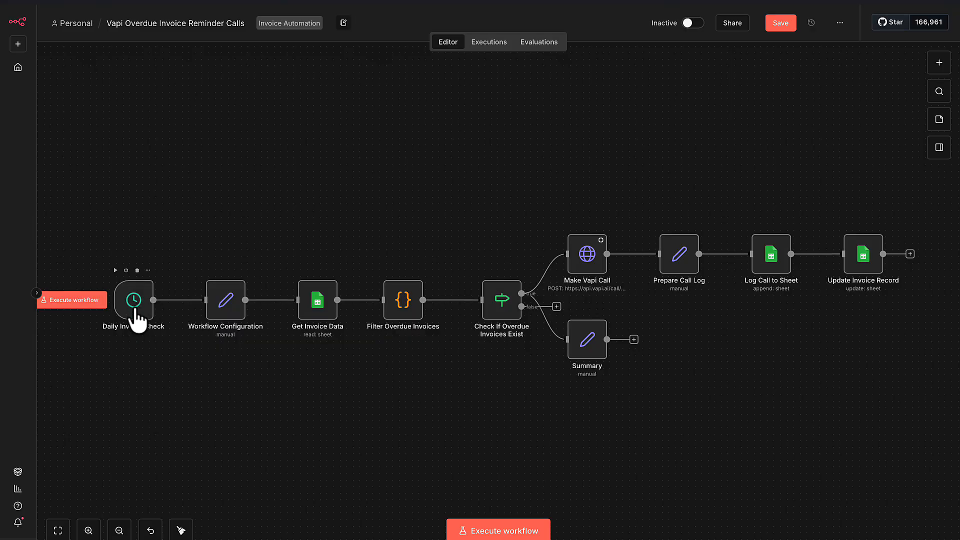
double_click(134, 299)
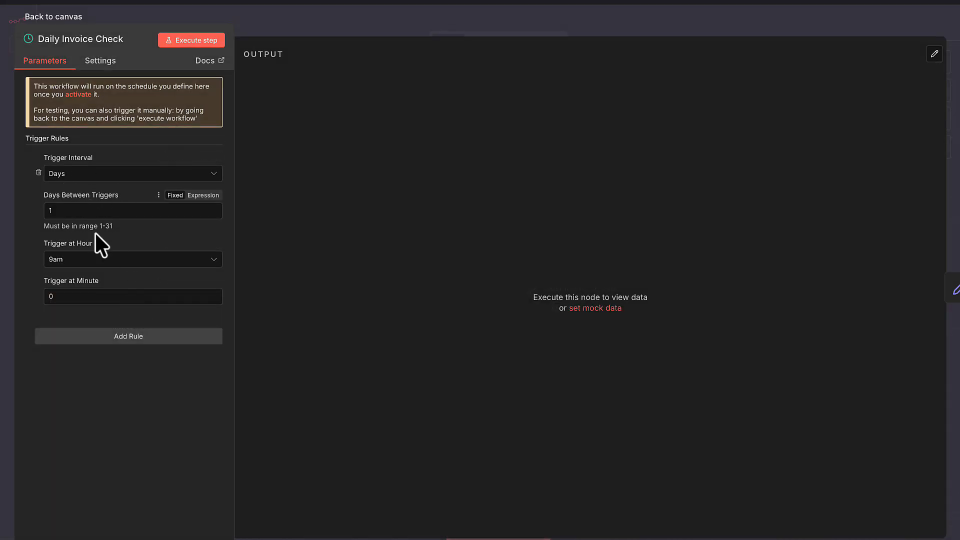
click(75, 259)
click(78, 259)
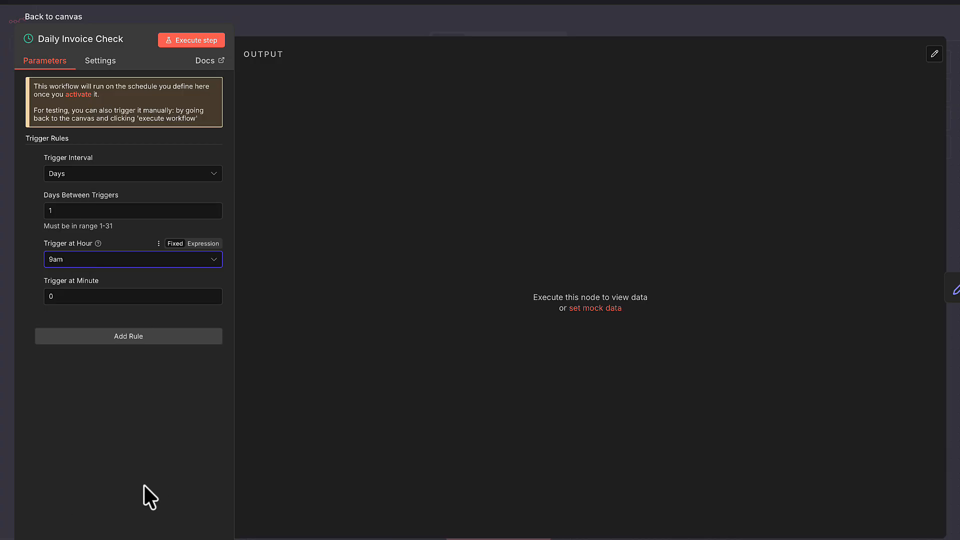
double_click(73, 210)
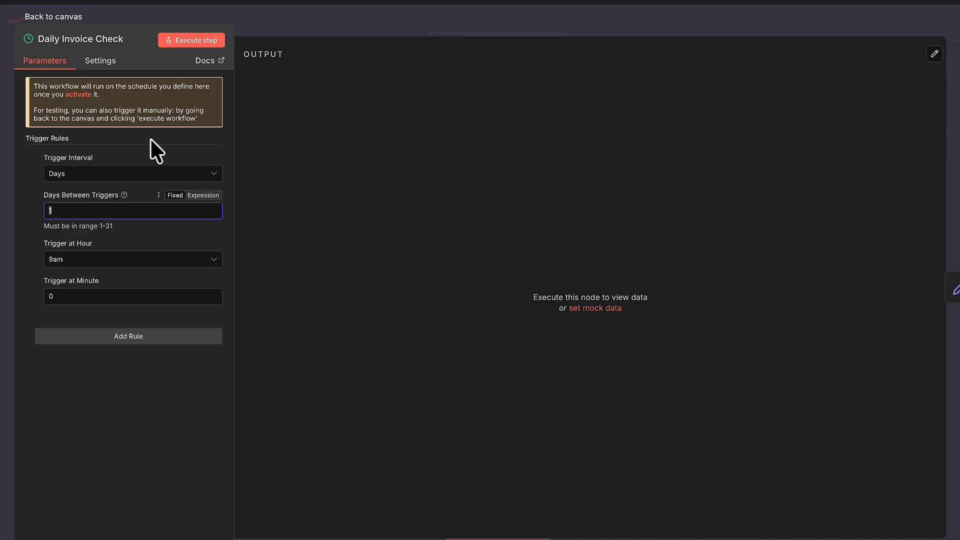
click(46, 17)
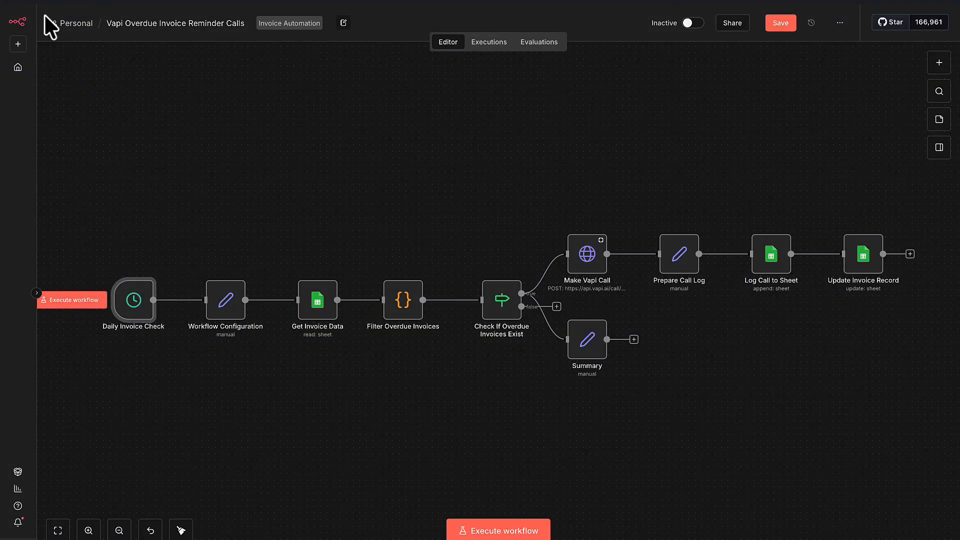
Set overdueThresholdDays to 7 in the Workflow Configuration node.
double_click(221, 311)
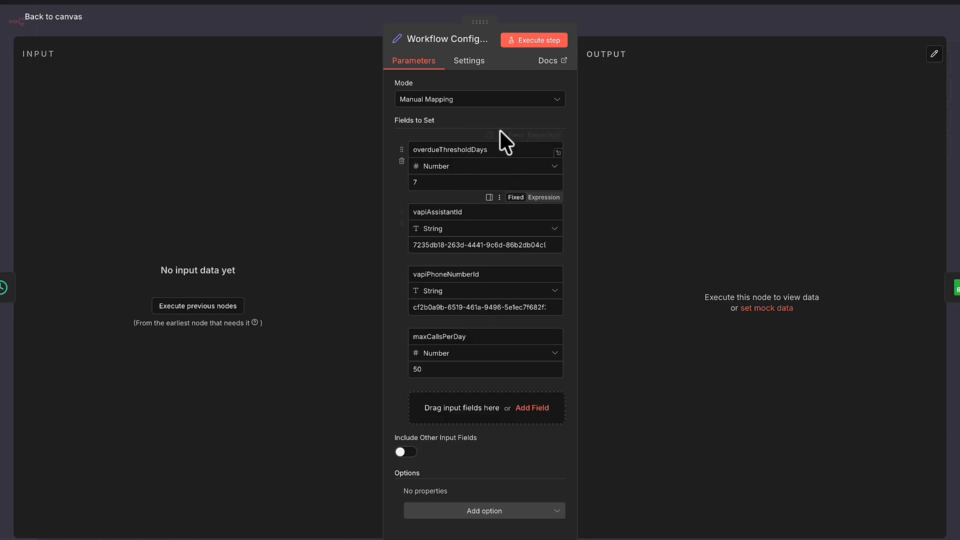
double_click(435, 149)
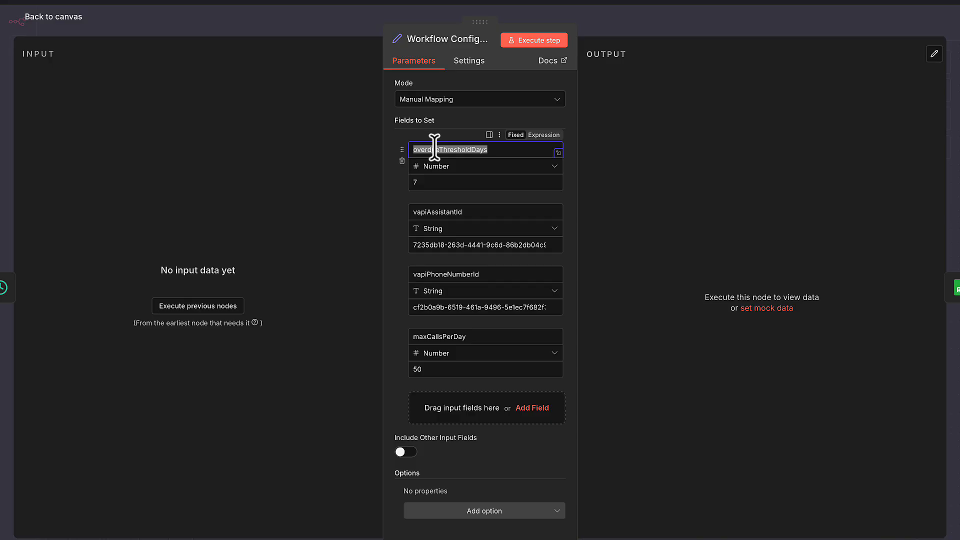
double_click(429, 183)
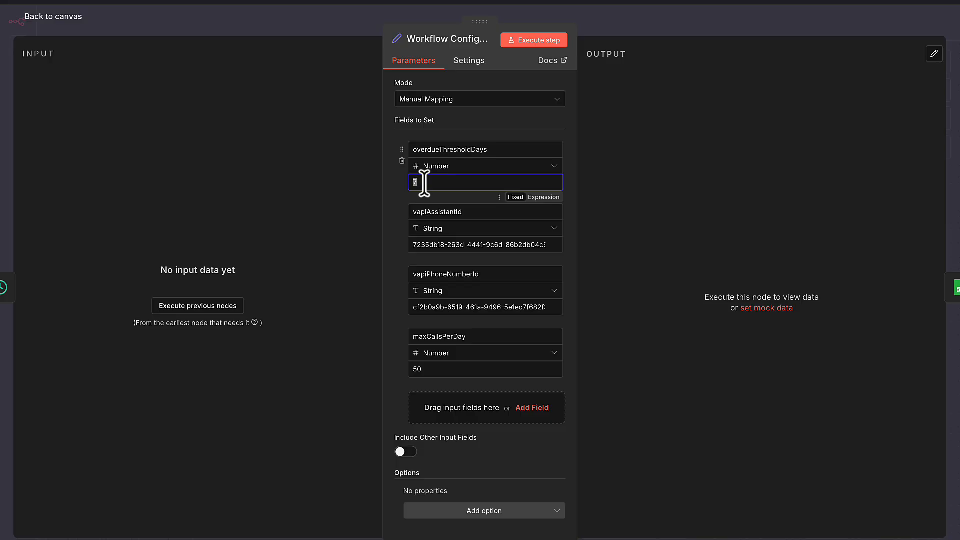
text(1)
key(BackSpace)
text(7)
Review the vapiAssistantId, vapiPhoneNumberId and maxCallsPerDay fields in the Workflow Configuration node and return to the canvas.
double_click(441, 212)
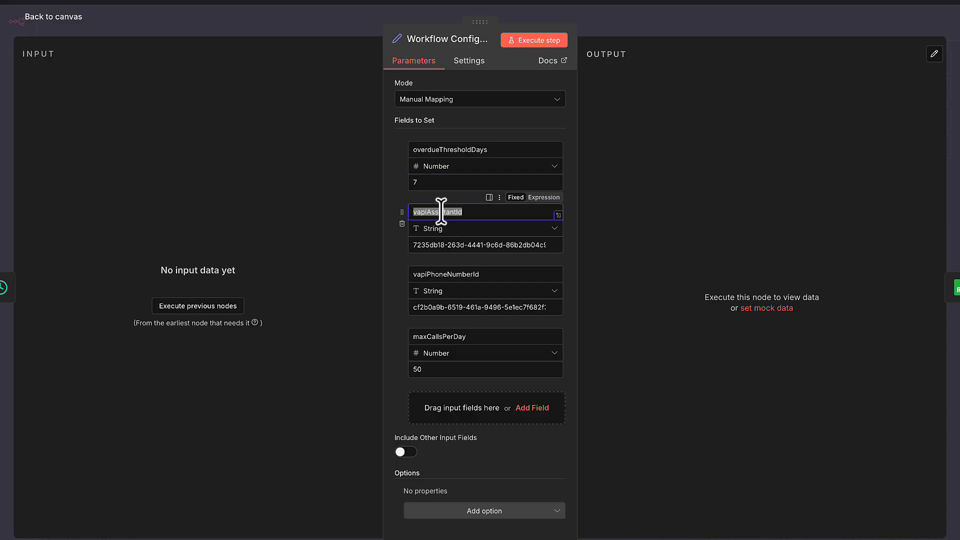
triple_click(455, 244)
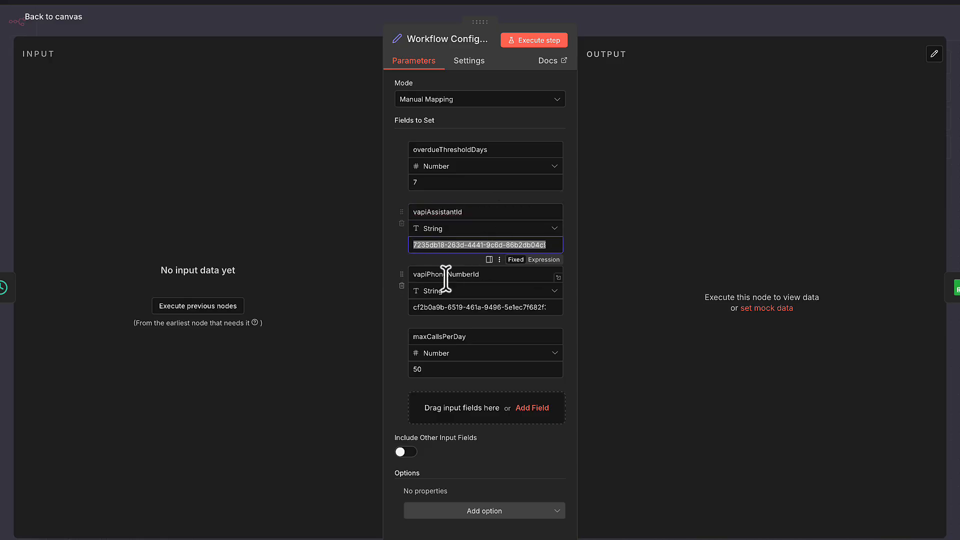
triple_click(460, 307)
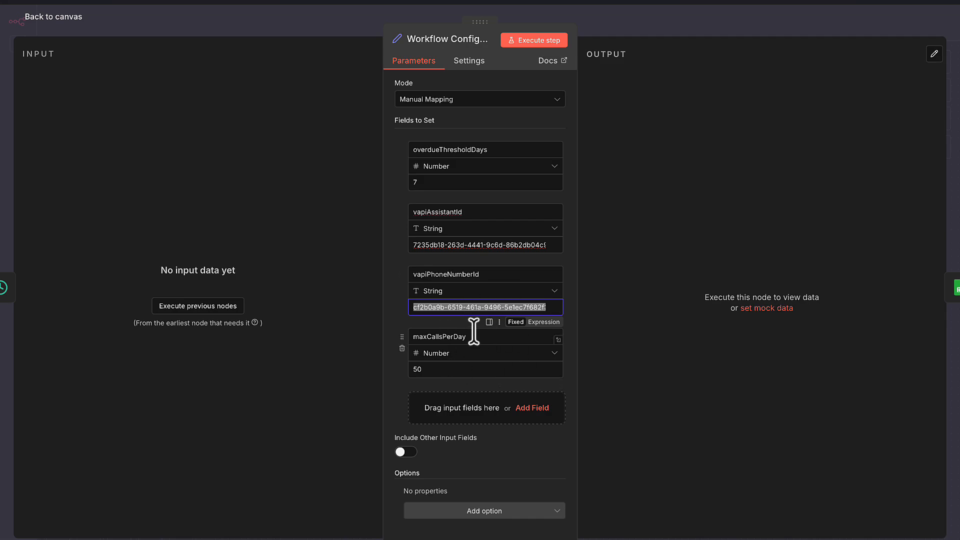
double_click(440, 368)
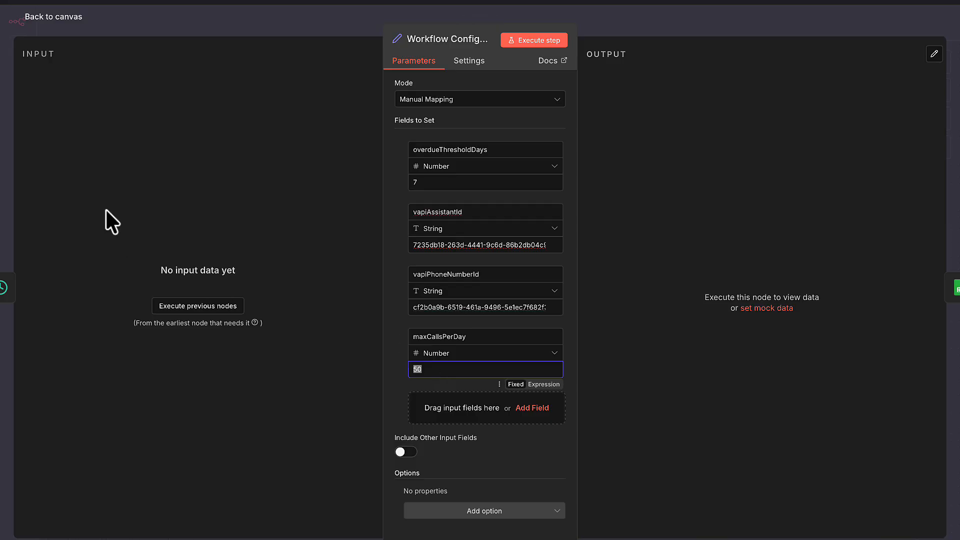
click(59, 19)
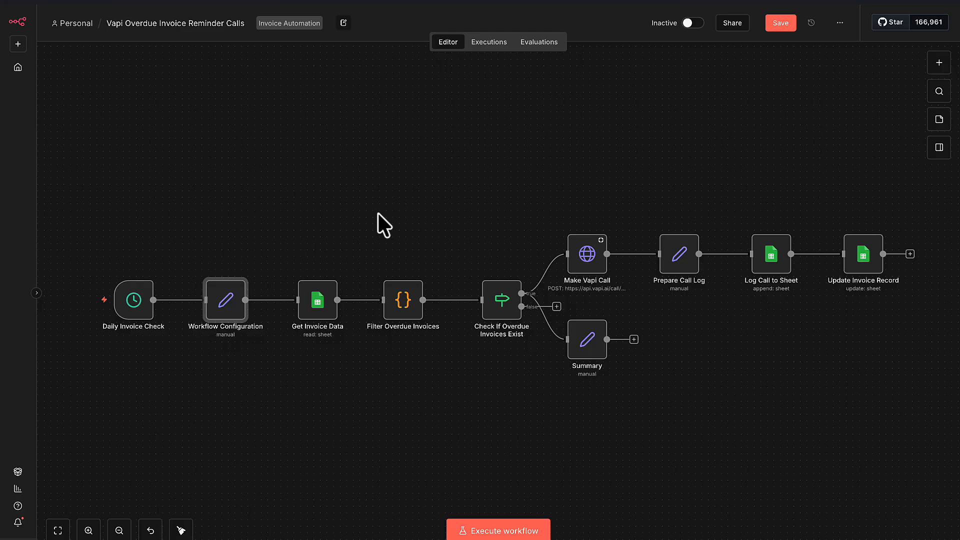
Search the available nodes for "xer" to find the Xero integration, and close the node list without adding anything.
click(939, 63)
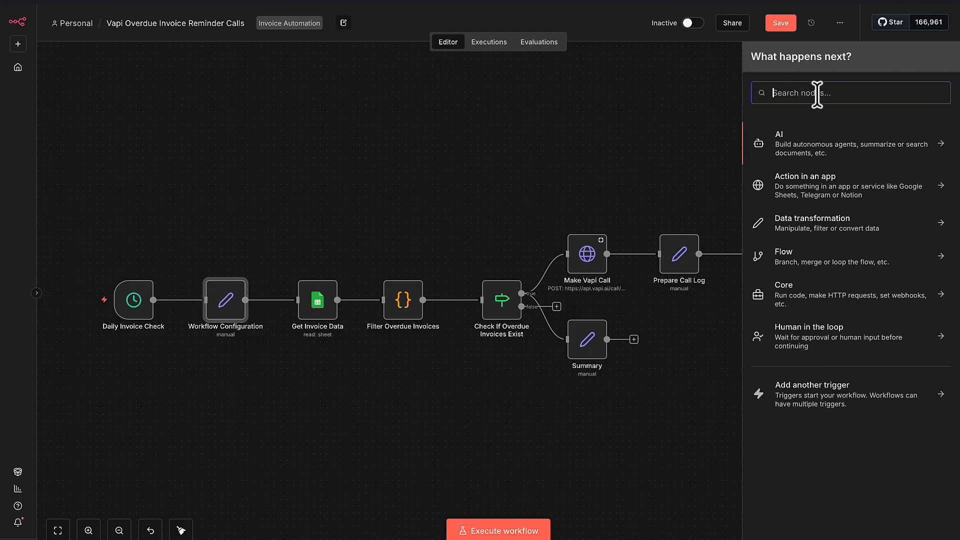
text(xer)
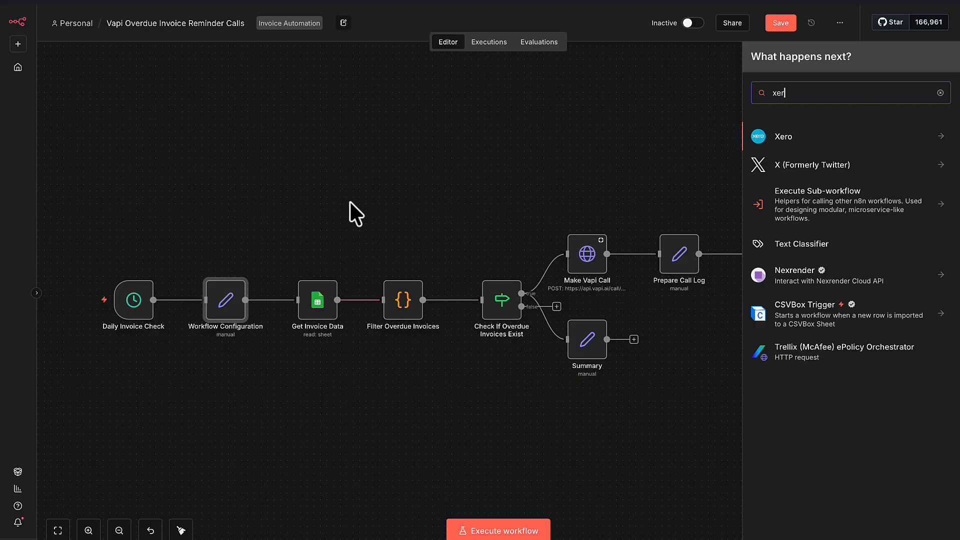
click(381, 197)
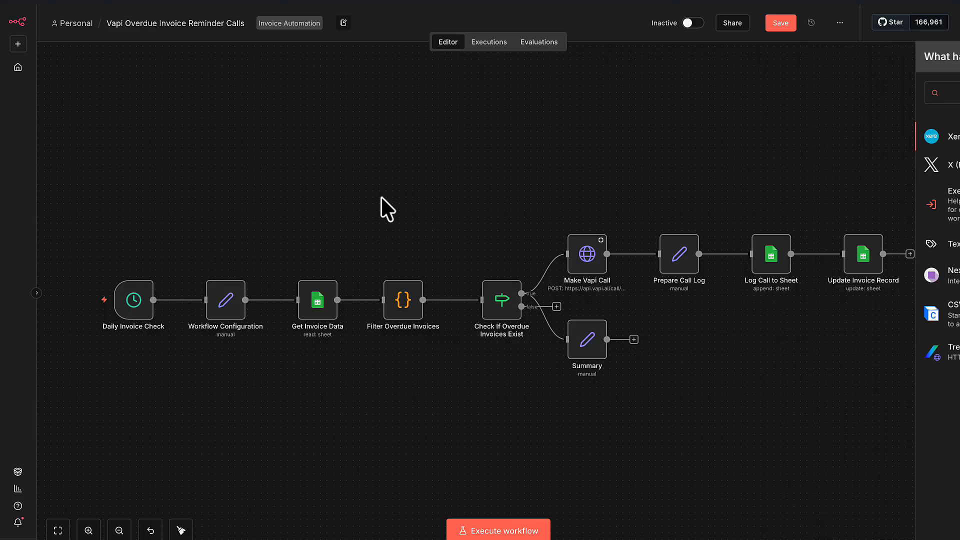
Open the Get Invoice Data node and bring the lesson's Invoices Google Sheet from Chrome into a new Safari tab.
double_click(316, 303)
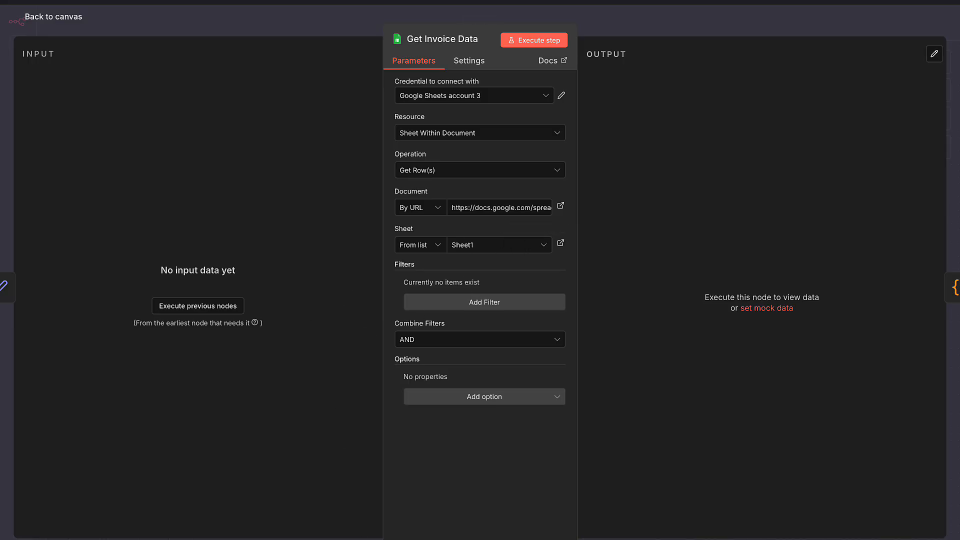
click(504, 525)
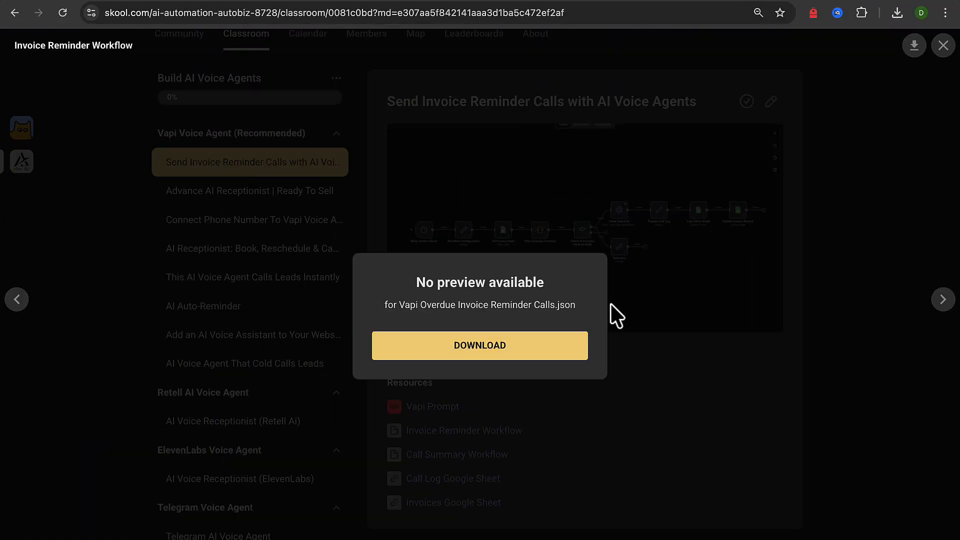
click(616, 200)
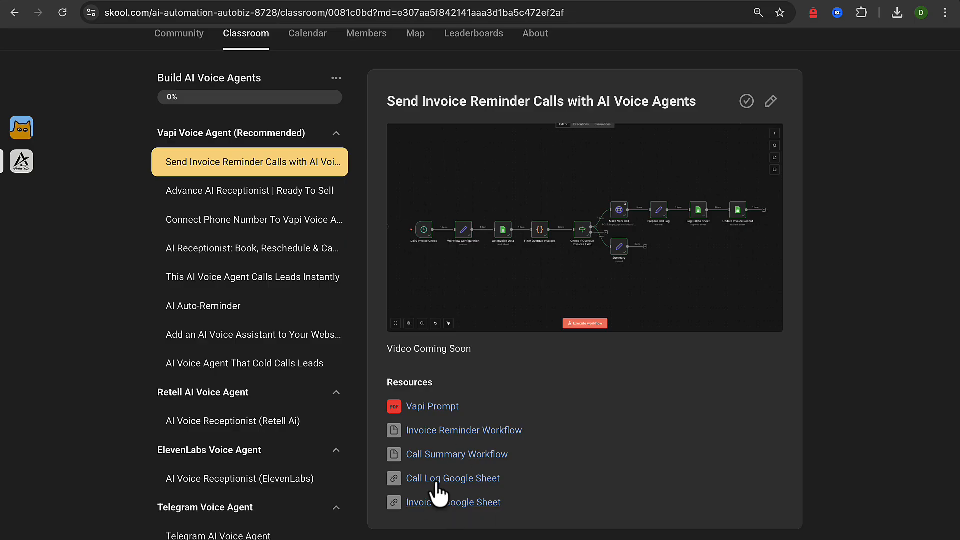
click(456, 503)
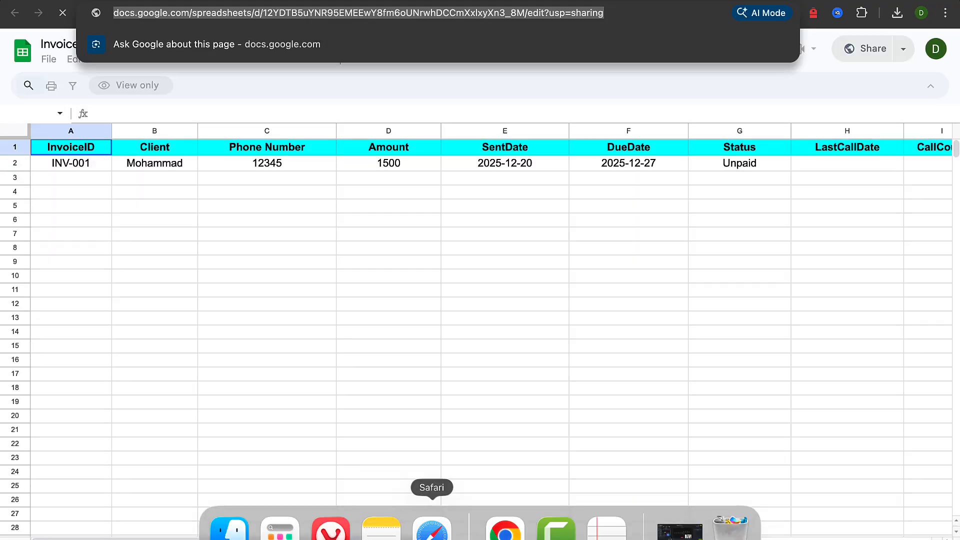
click(431, 526)
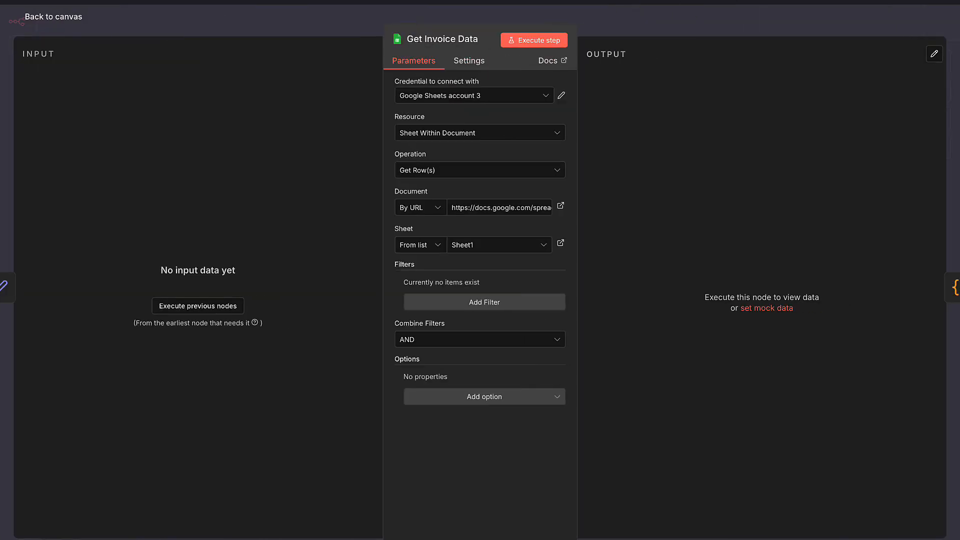
key(super+t)
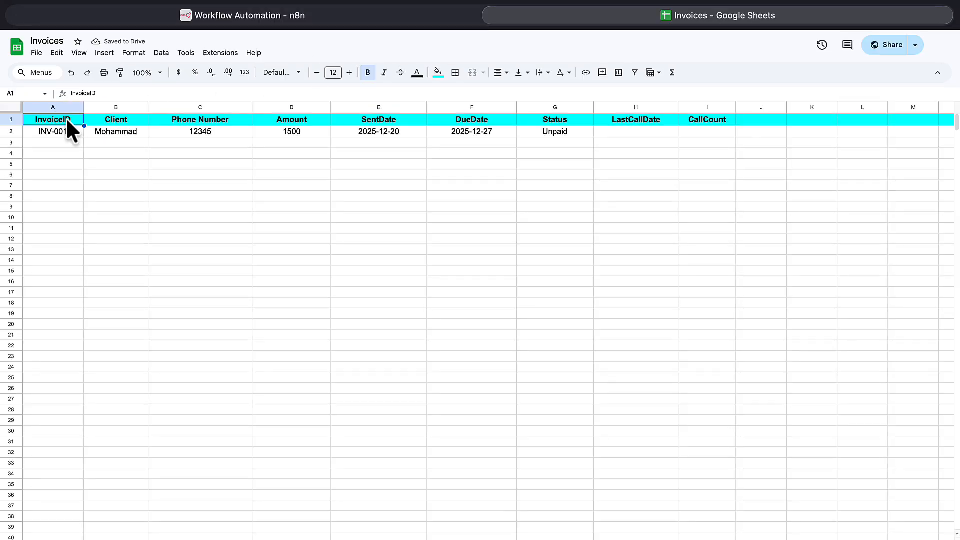
Examine the Invoices sheet's header columns from Client and Phone Number through Amount, SentDate, DueDate and Status.
click(102, 119)
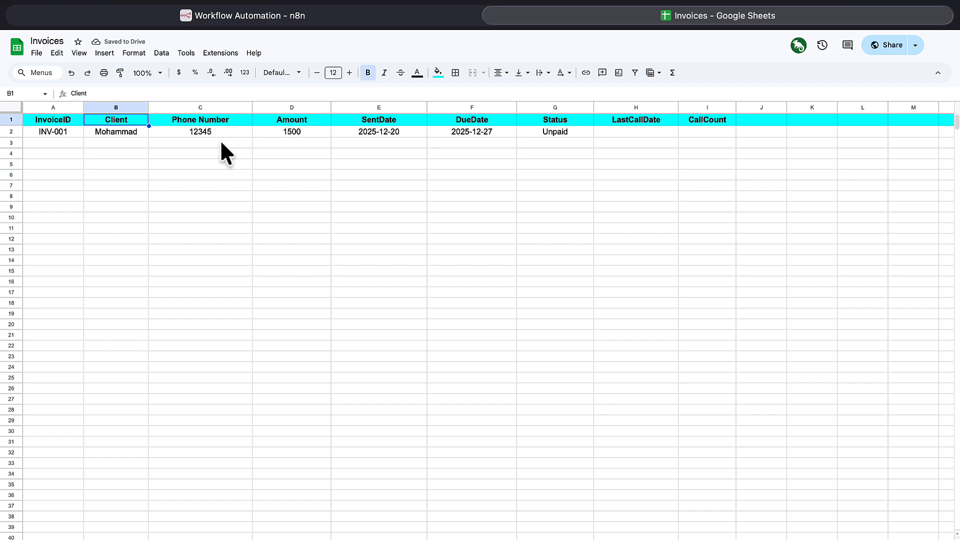
click(200, 121)
click(296, 119)
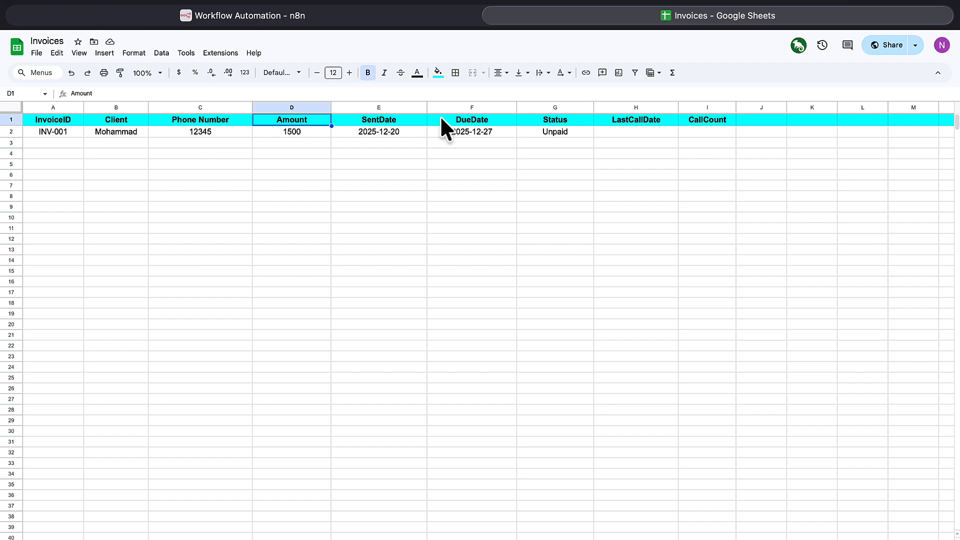
click(376, 119)
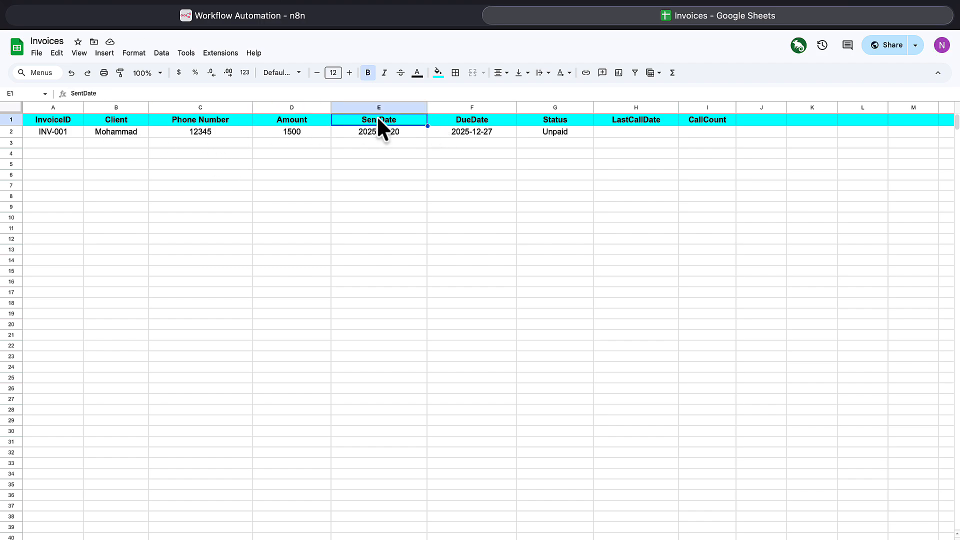
click(483, 120)
click(546, 119)
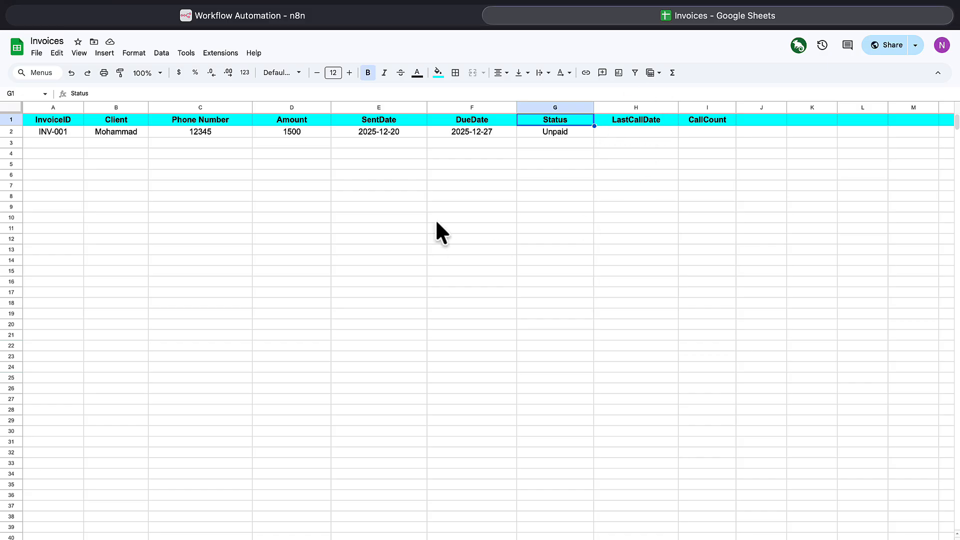
Examine the LastCallDate and CallCount columns and the first invoice row, including its Phone Number cell, in the Invoices sheet.
drag(630, 132, 699, 132)
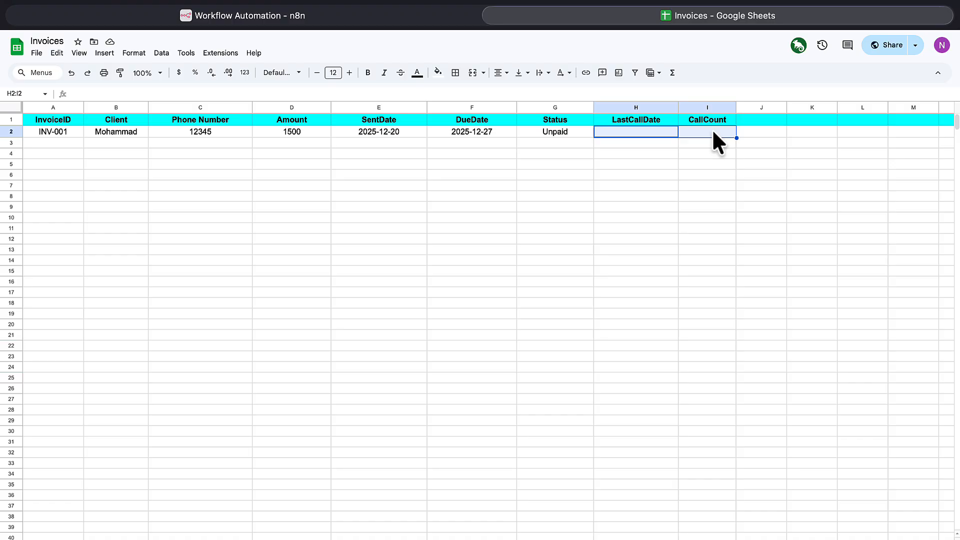
click(707, 107)
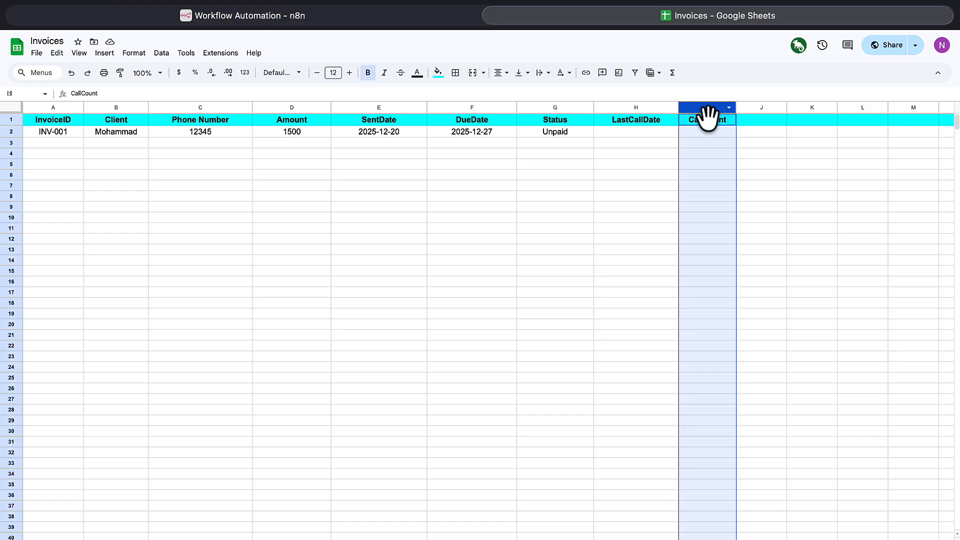
click(714, 131)
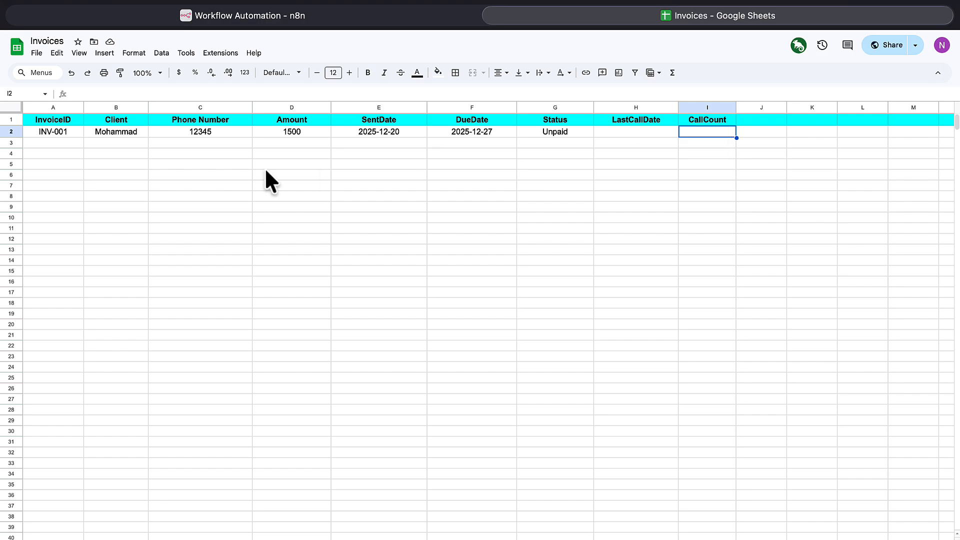
click(10, 131)
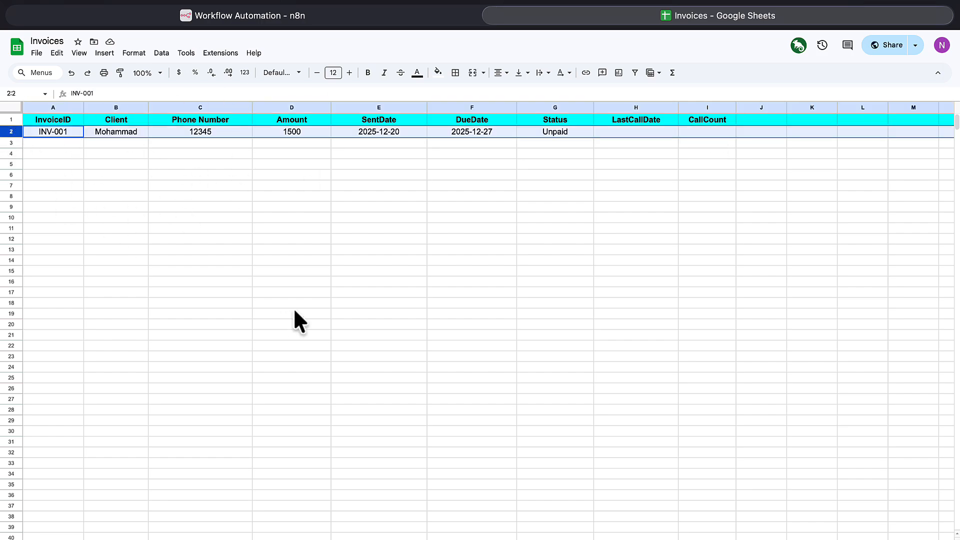
double_click(214, 129)
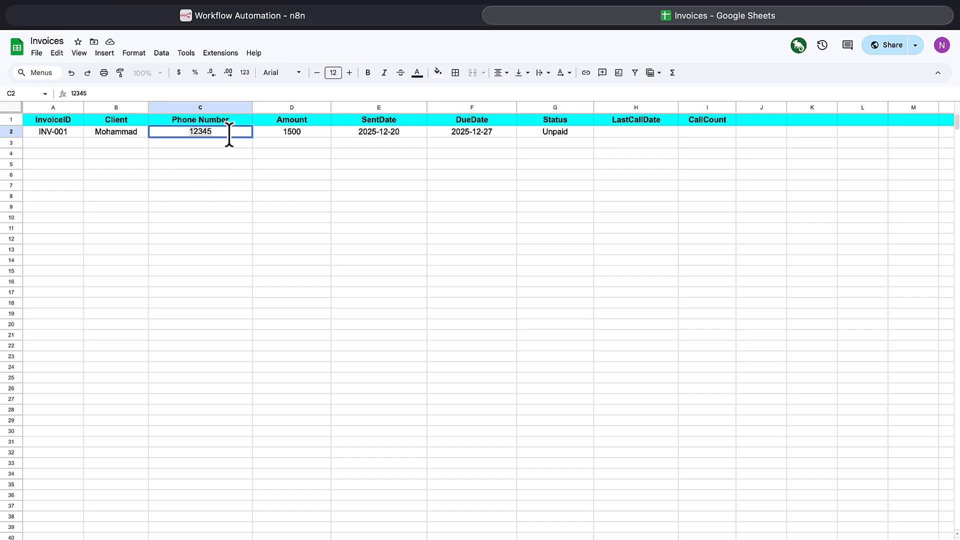
key(Escape)
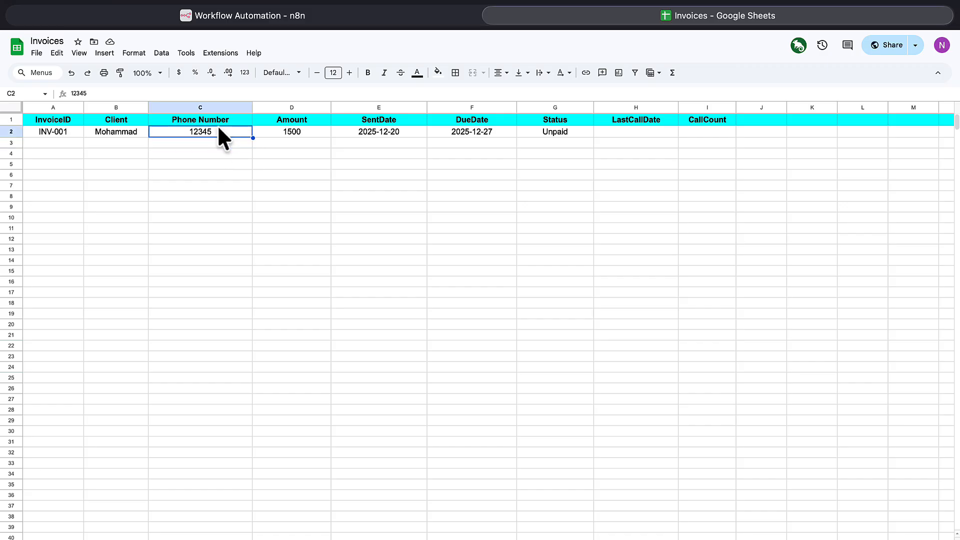
Copy the share link of the Invoices Google Sheet and close the sharing dialog.
click(358, 16)
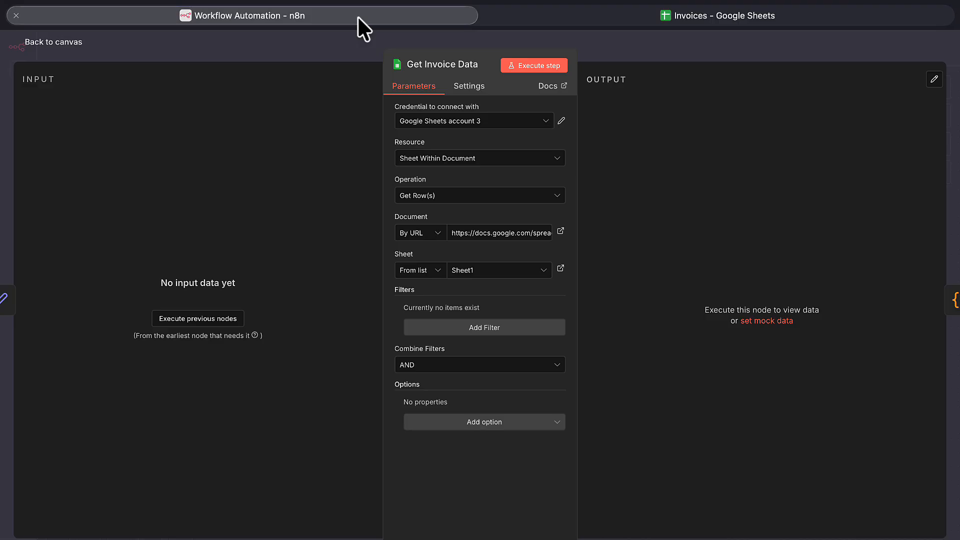
click(649, 17)
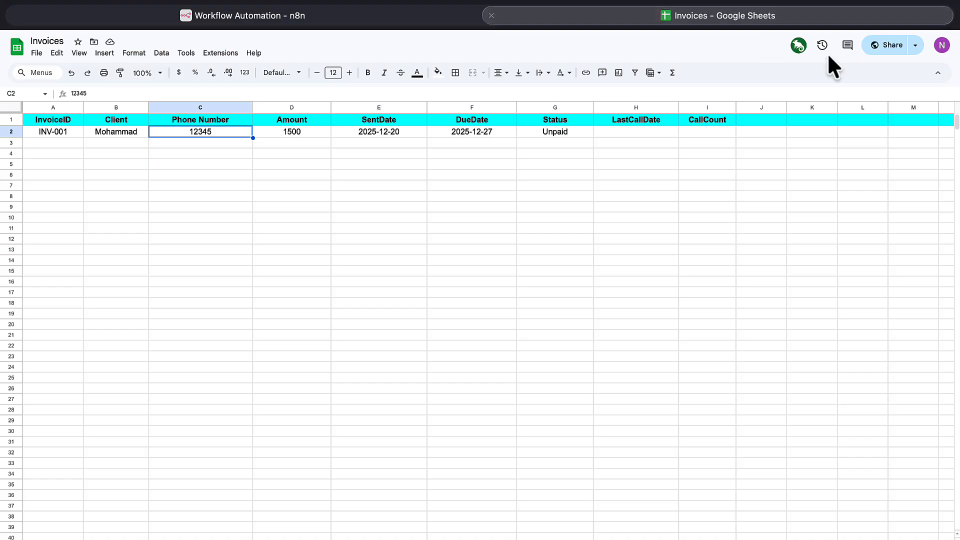
click(888, 38)
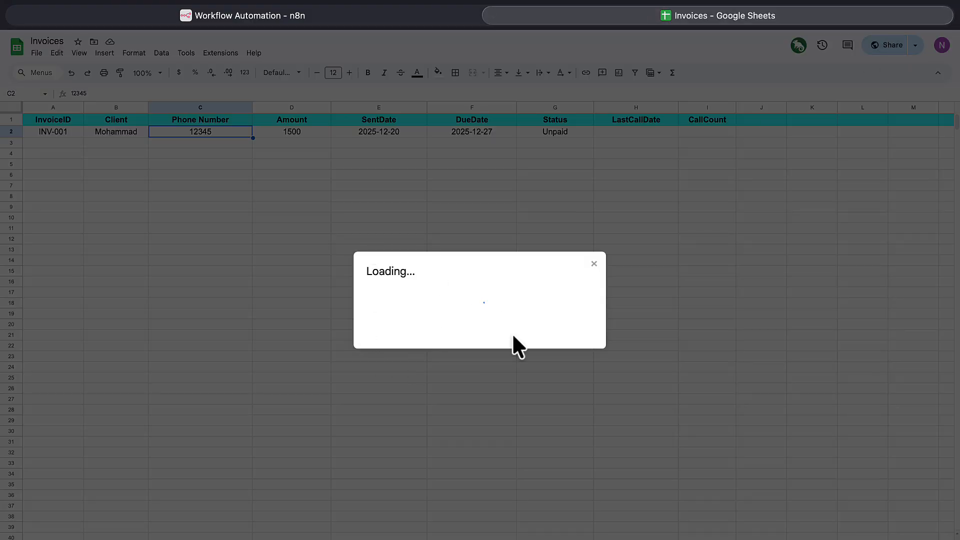
click(418, 386)
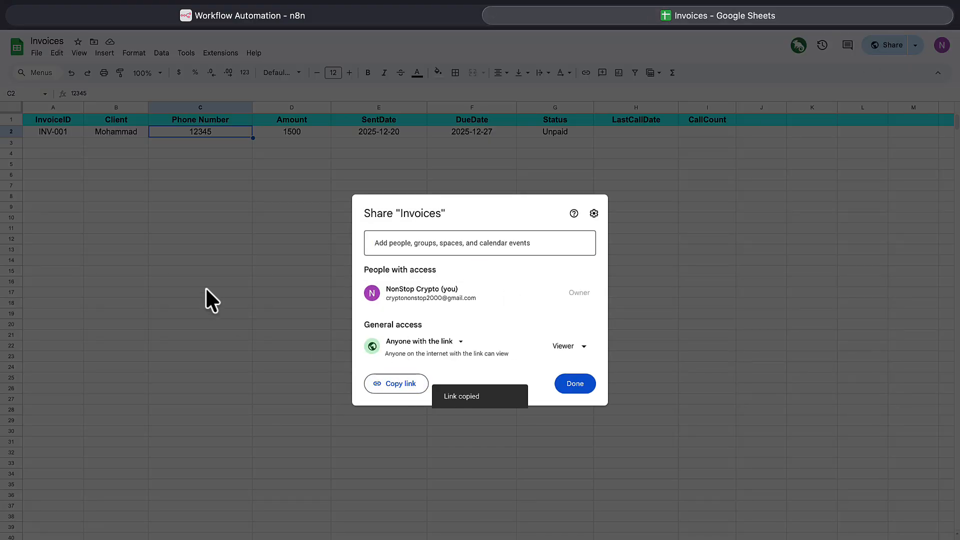
click(206, 289)
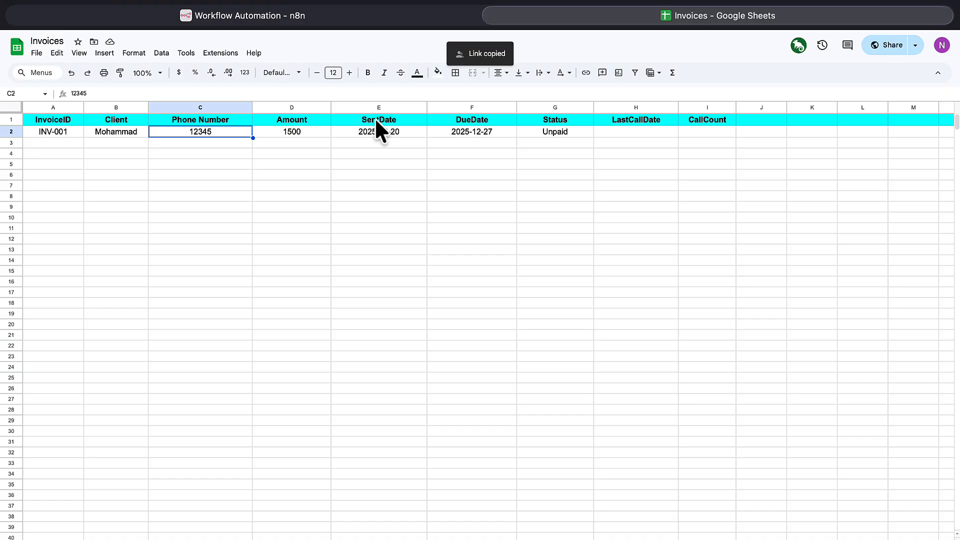
Point the Get Invoice Data node to the copied Invoices sheet URL with Sheet1 selected, and return to the canvas.
click(301, 12)
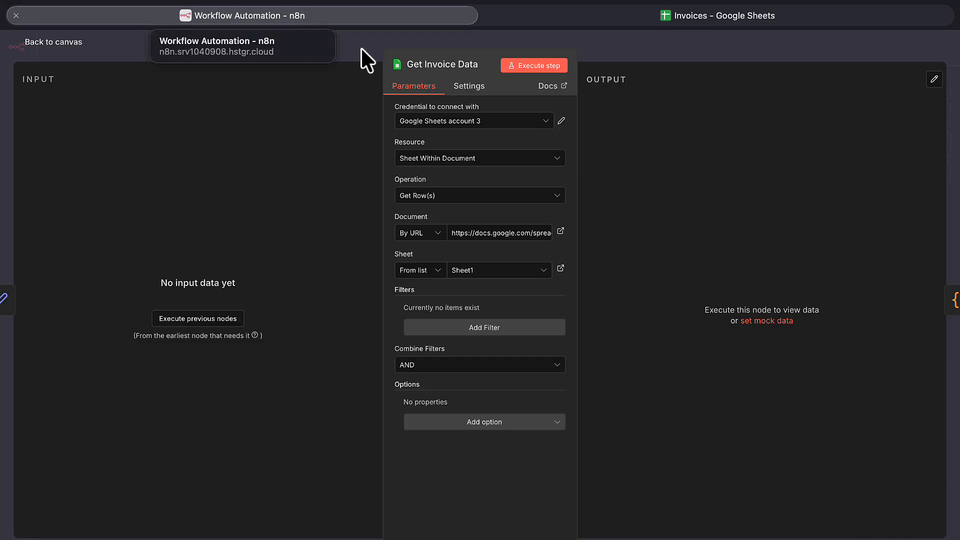
triple_click(485, 232)
key(ctrl+v)
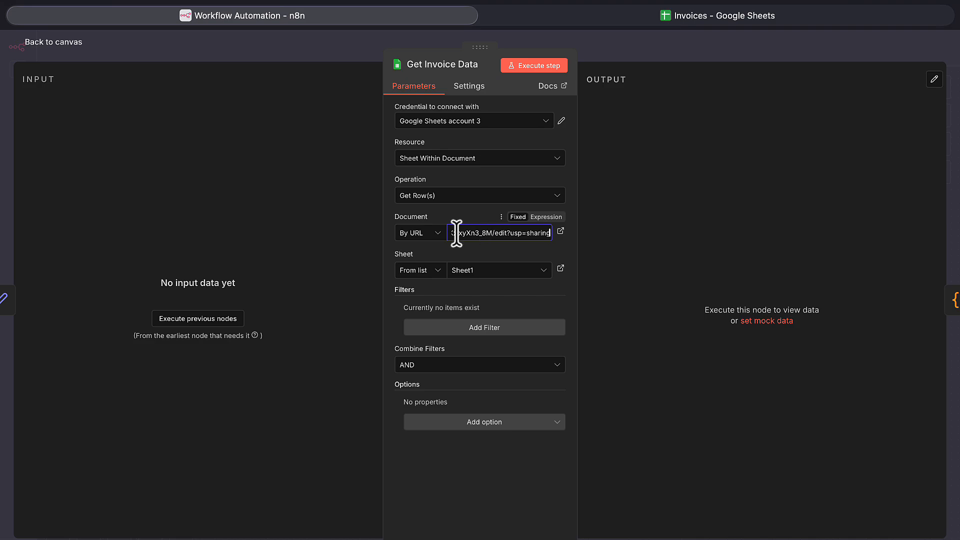
click(426, 235)
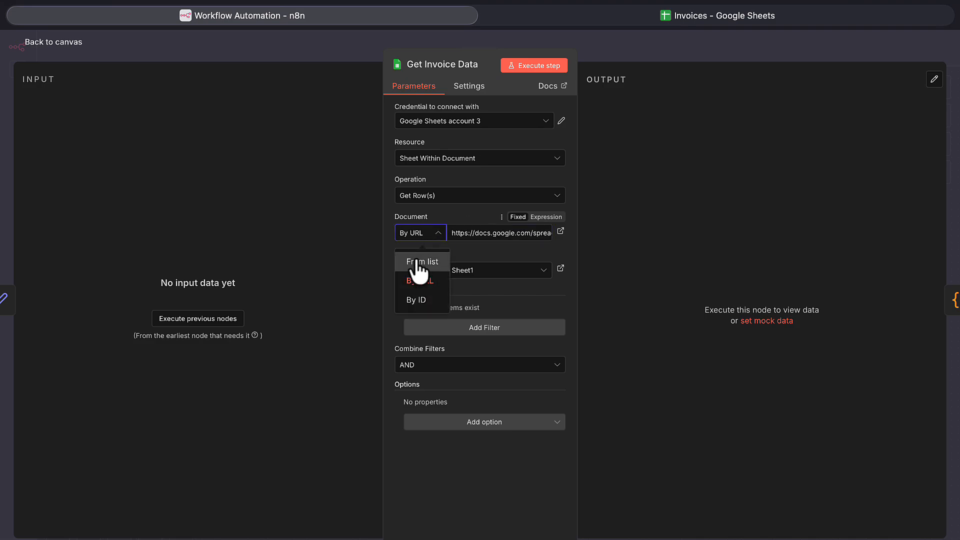
click(489, 254)
click(481, 273)
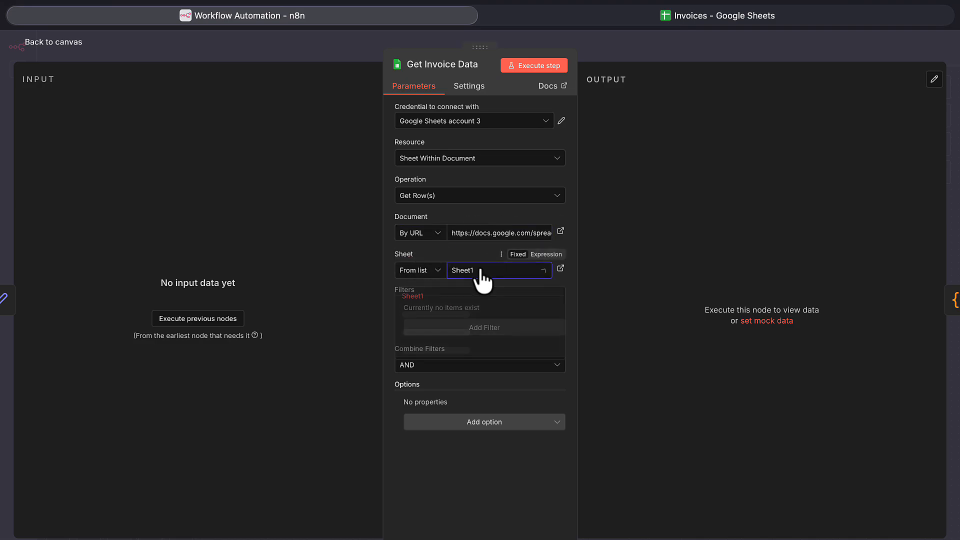
click(477, 300)
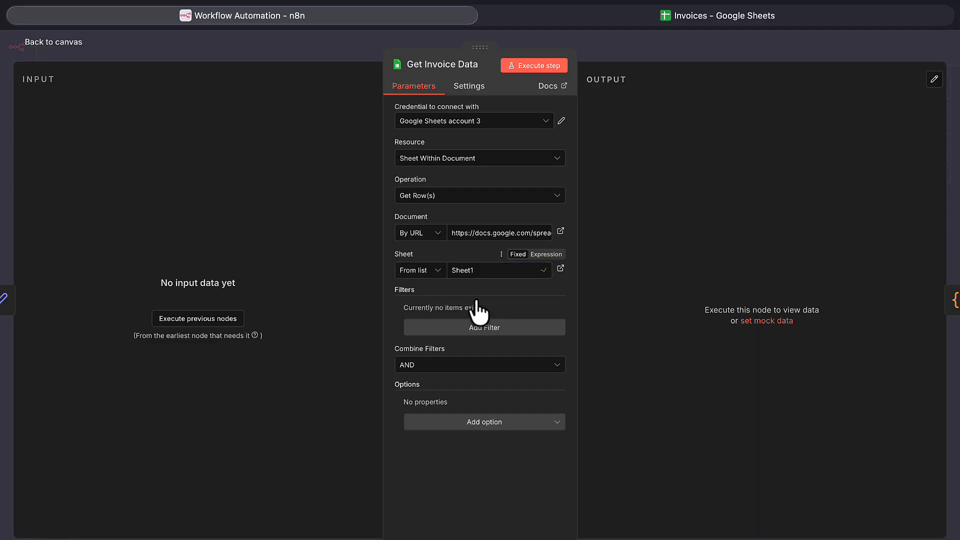
click(741, 15)
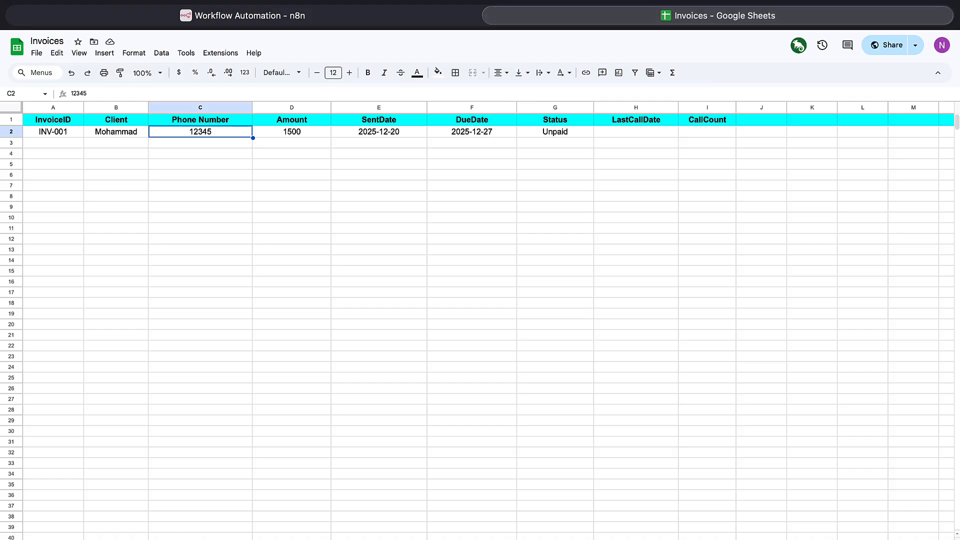
click(324, 7)
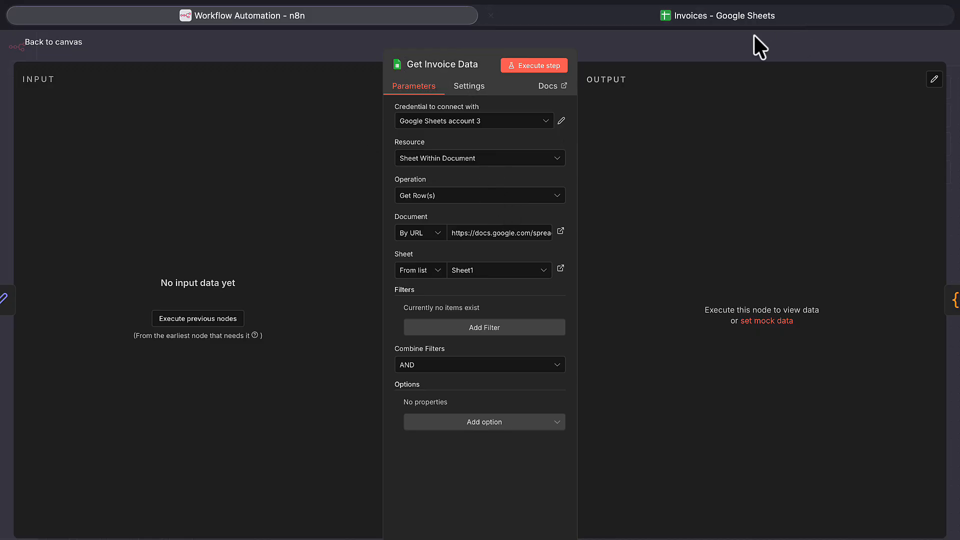
click(66, 45)
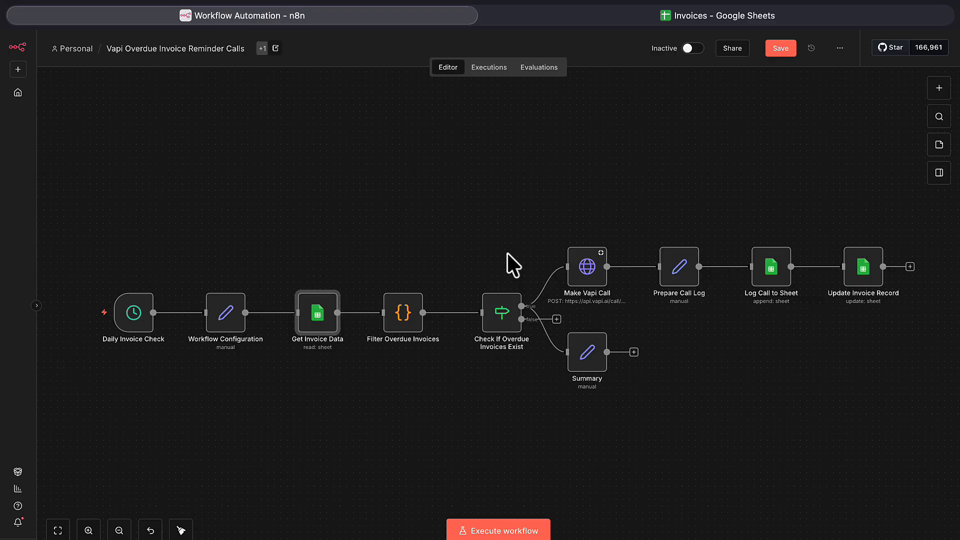
Read through the JavaScript code in the Filter Overdue Invoices node and return to the canvas.
click(401, 309)
double_click(404, 316)
scroll(457, 310, down, 10)
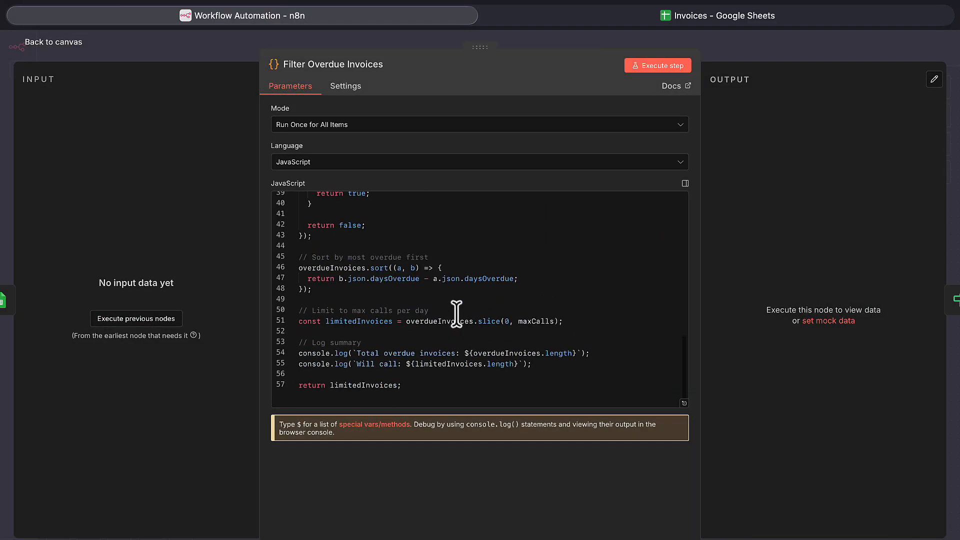
scroll(456, 313, up, 10)
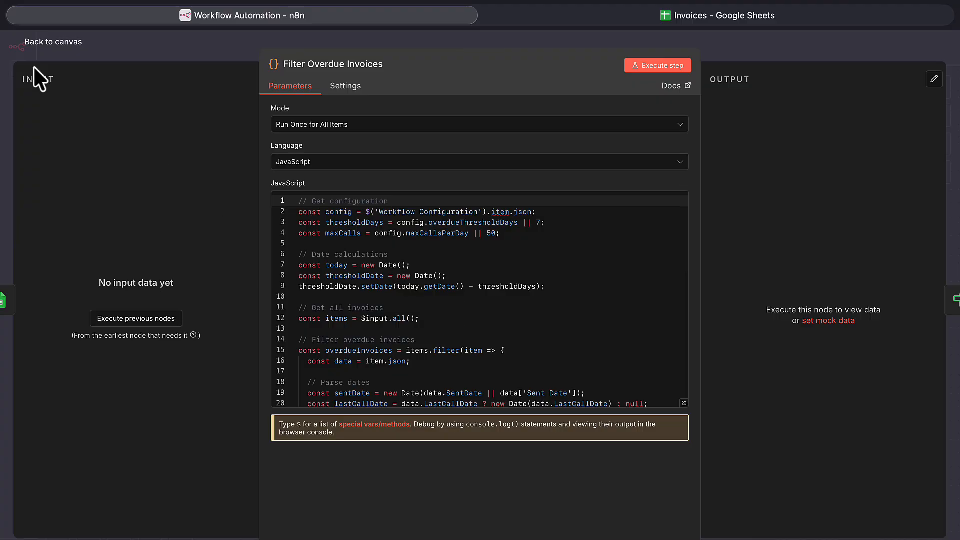
click(34, 44)
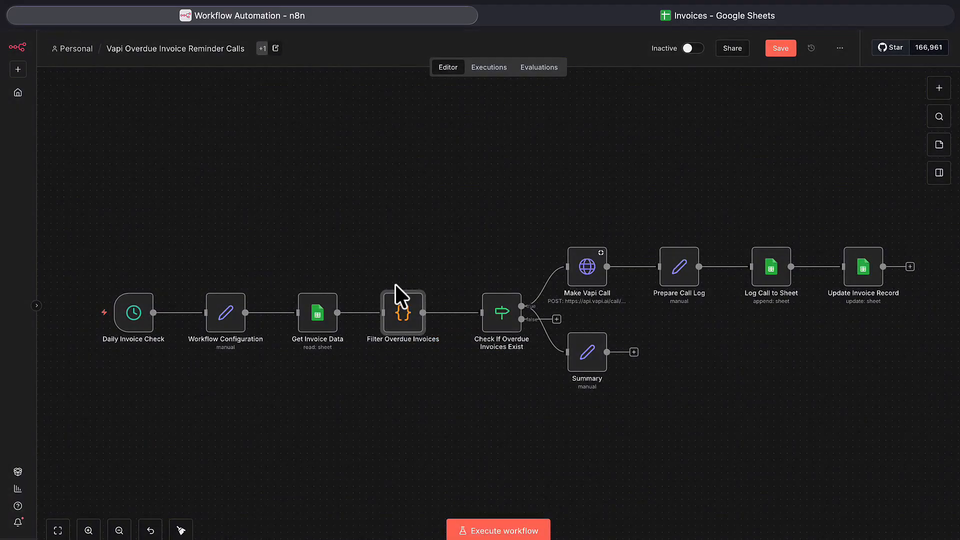
Look over the INV-001 row in the Invoices sheet and return to the n8n workflow.
click(708, 17)
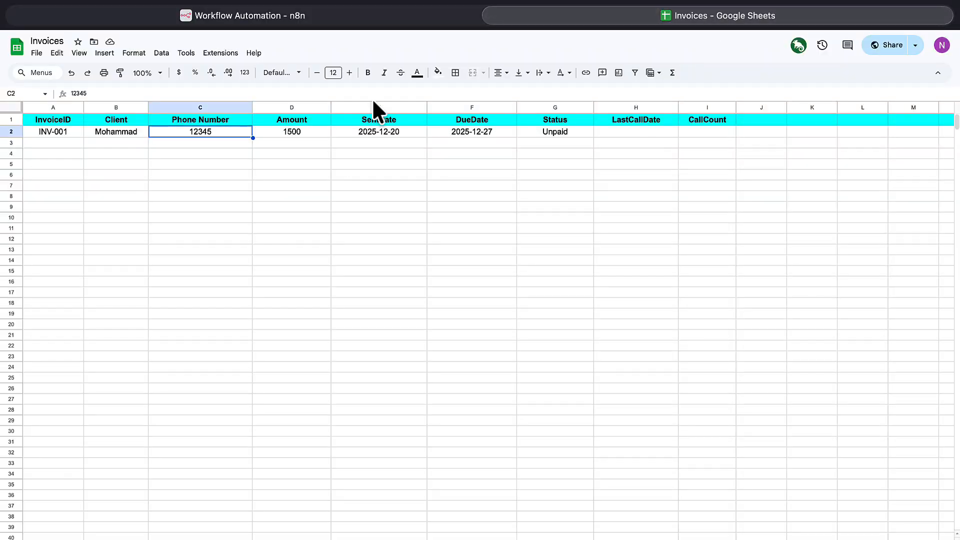
click(13, 131)
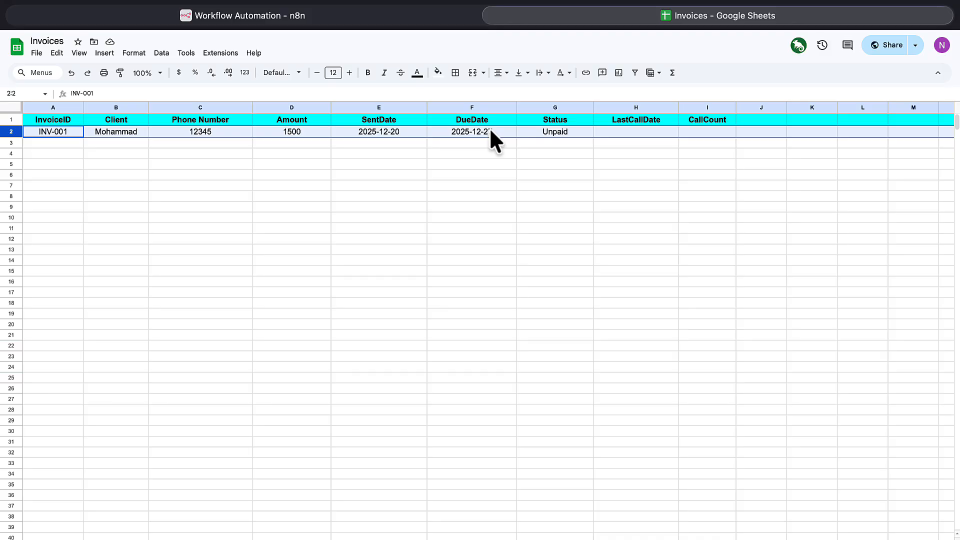
click(347, 18)
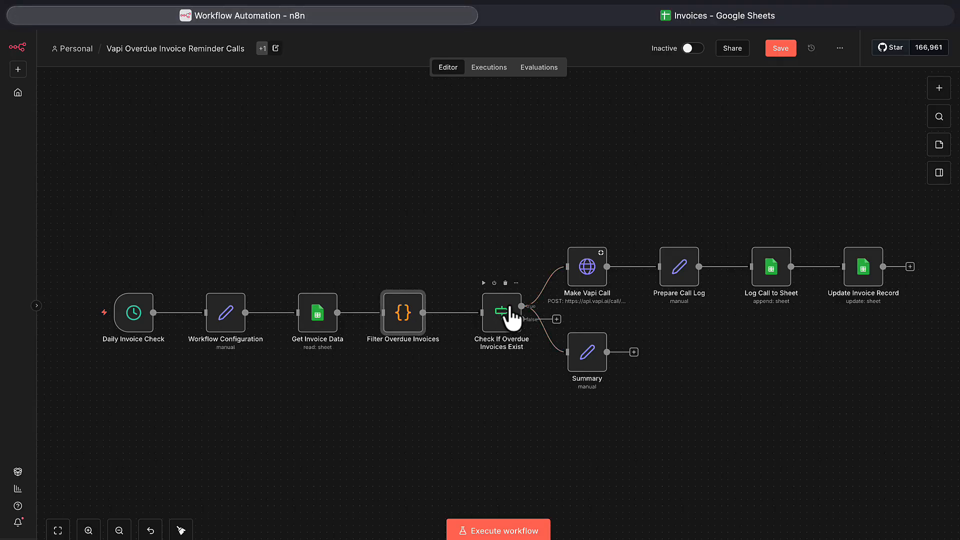
Review the input-length condition in the Check If Overdue Invoices Exist node and return to the canvas.
click(502, 323)
double_click(502, 324)
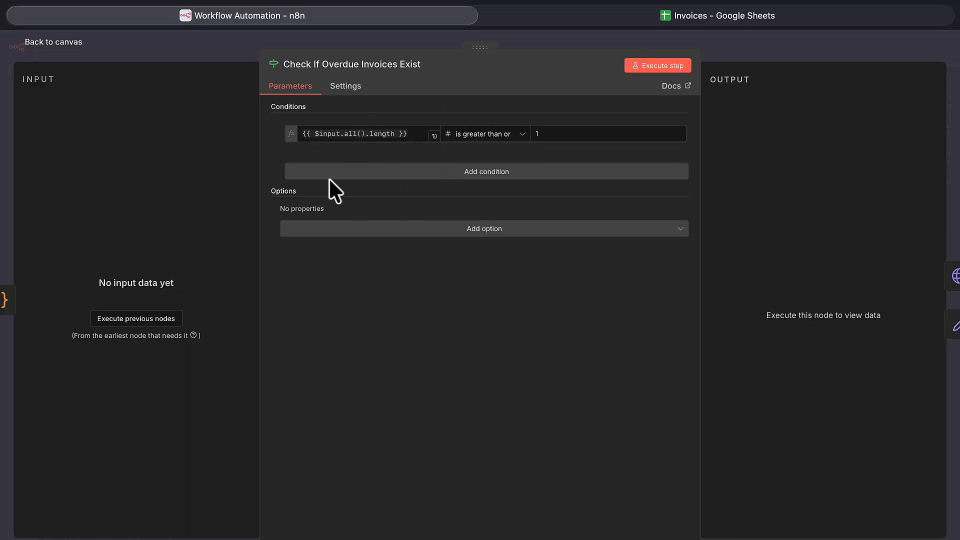
click(59, 44)
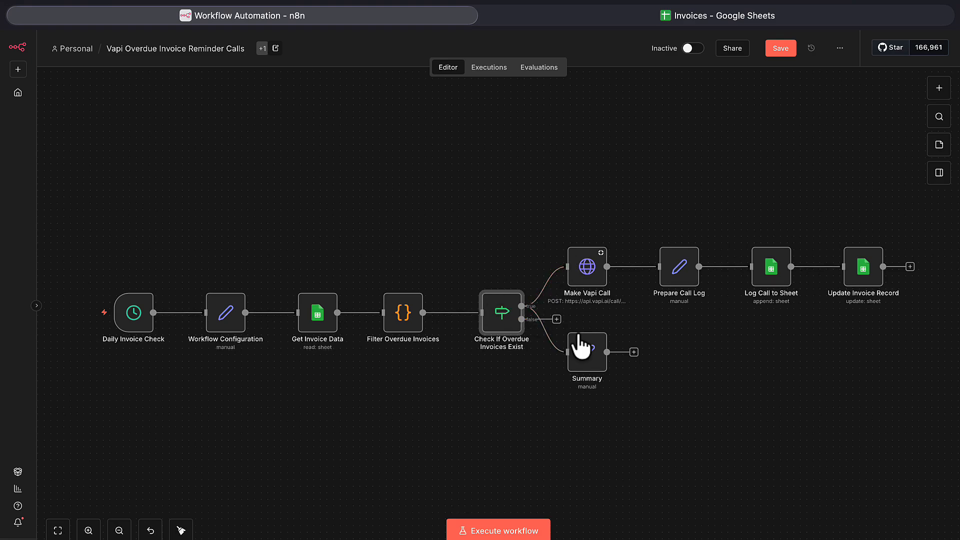
Review the totalOverdueInvoices, callsAttempted, callsSuccessful and runDate fields in the Summary node and return to the canvas.
click(588, 361)
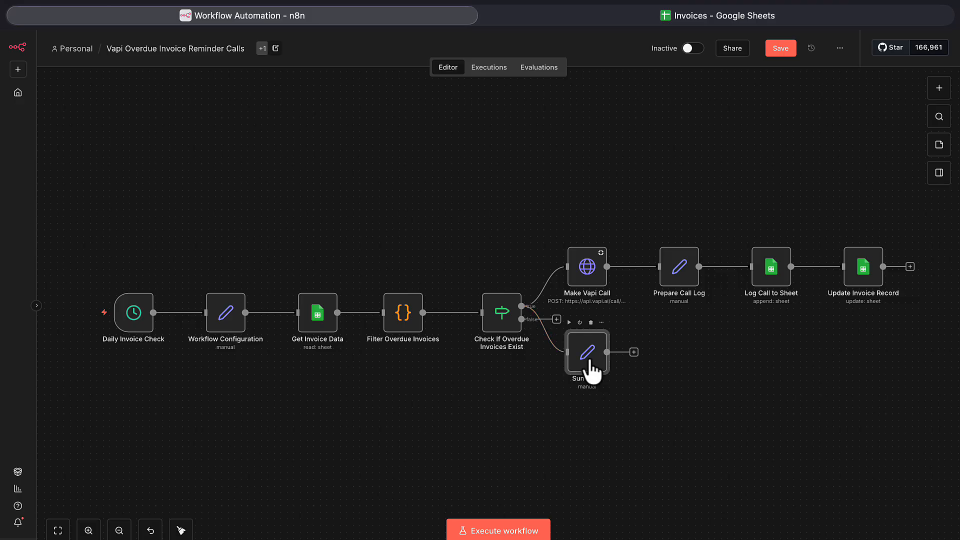
double_click(589, 363)
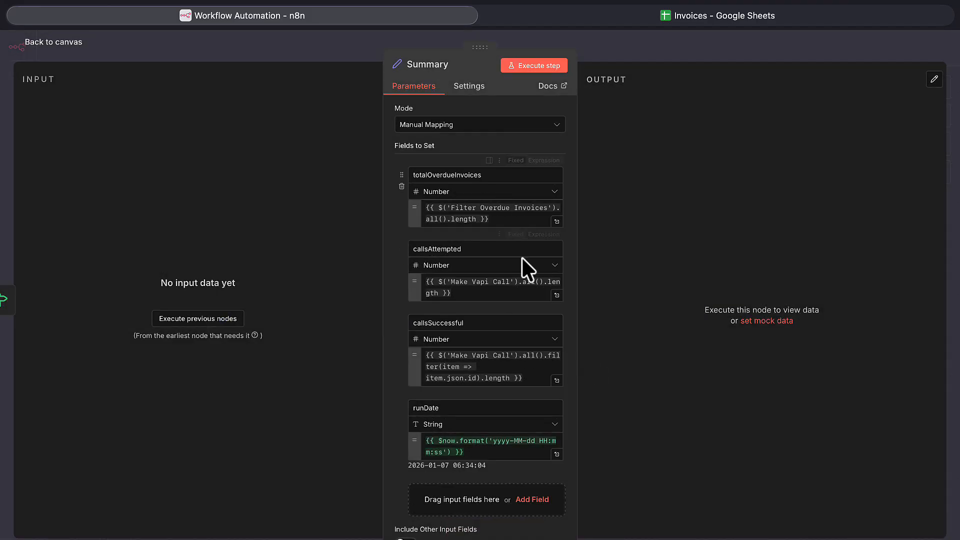
scroll(465, 218, down, 3)
scroll(465, 215, up, 3)
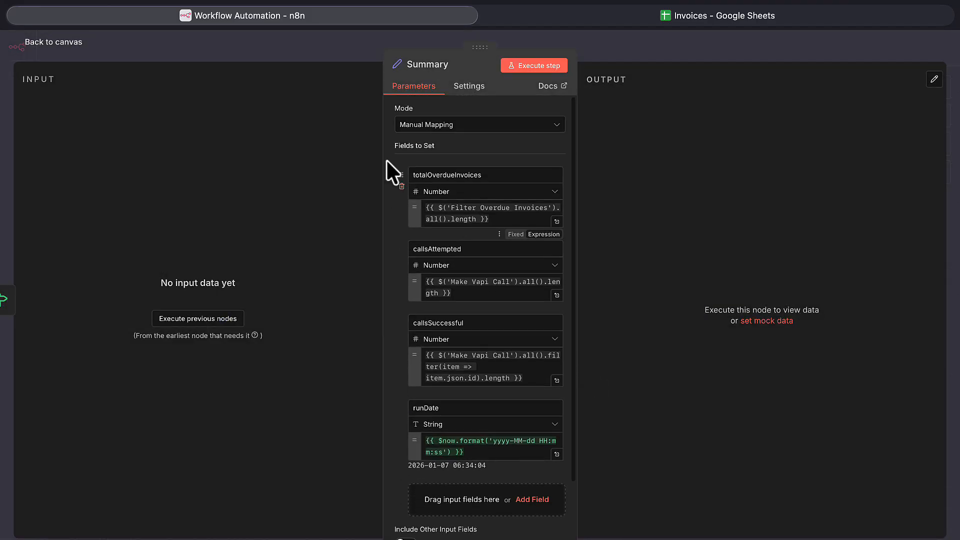
click(28, 44)
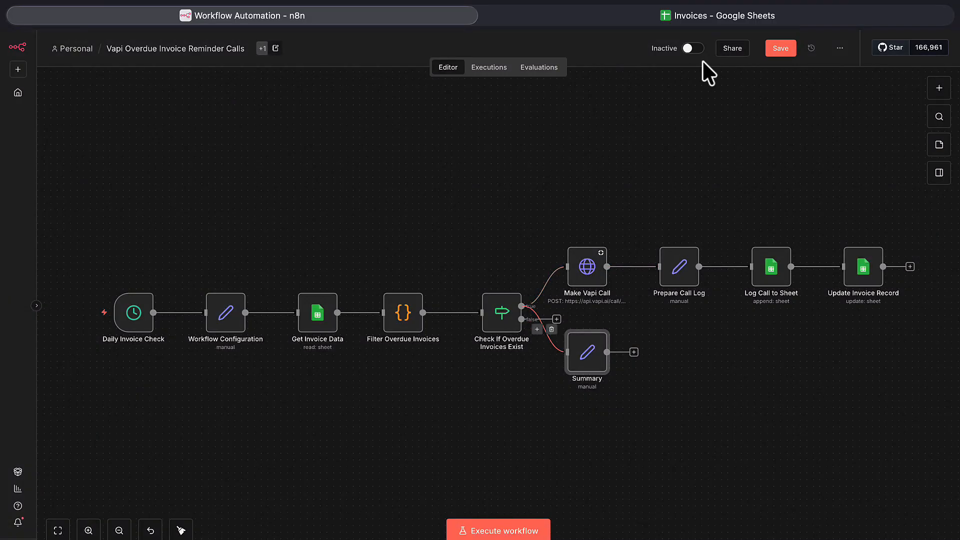
Check the DueDate cell of invoice INV-001 in the Invoices sheet and return to the n8n workflow.
click(691, 15)
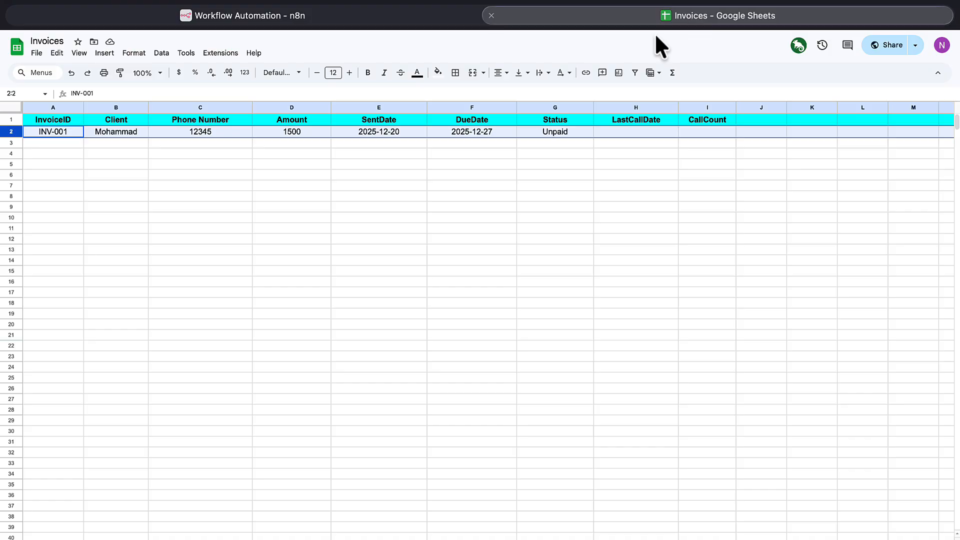
click(494, 134)
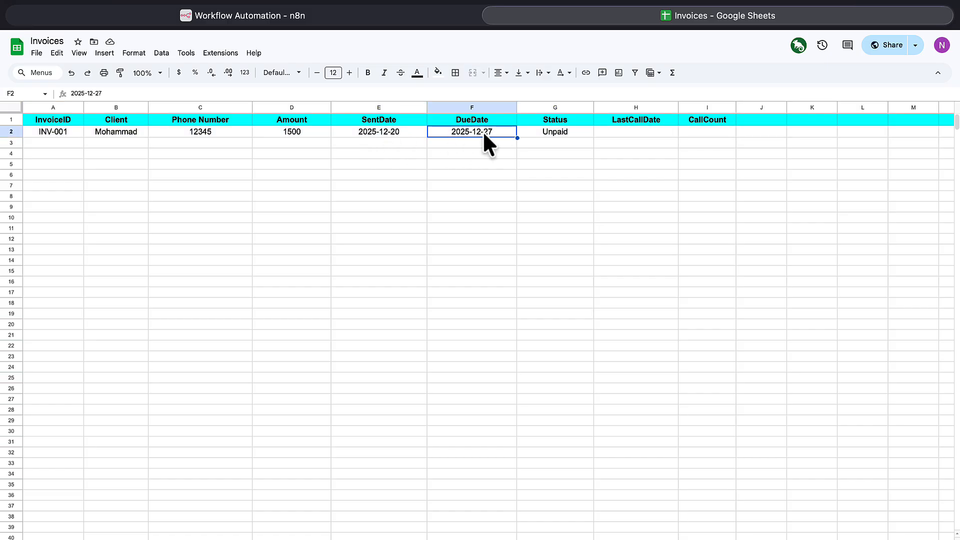
click(243, 19)
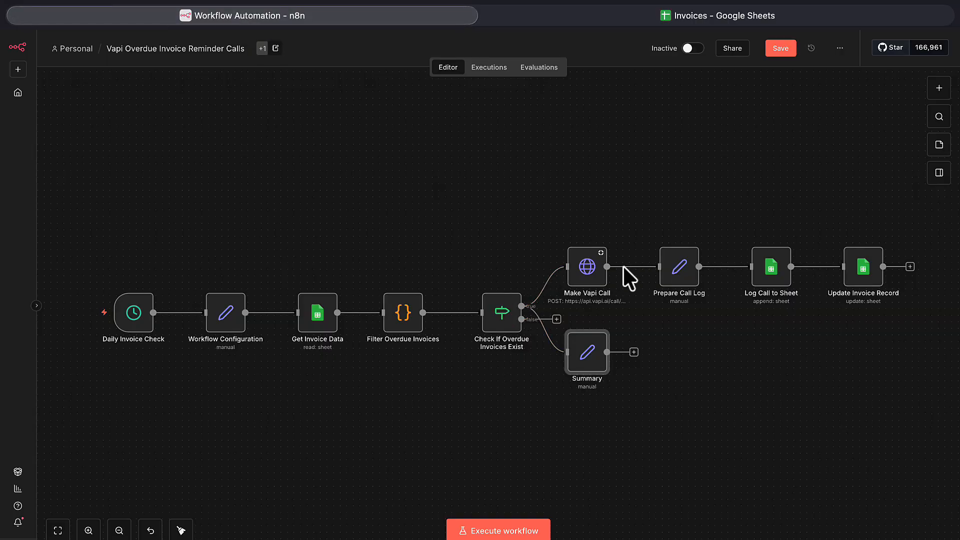
Open the Make Vapi Call node and review its POST request URL.
mouse_move(590, 262)
click(592, 276)
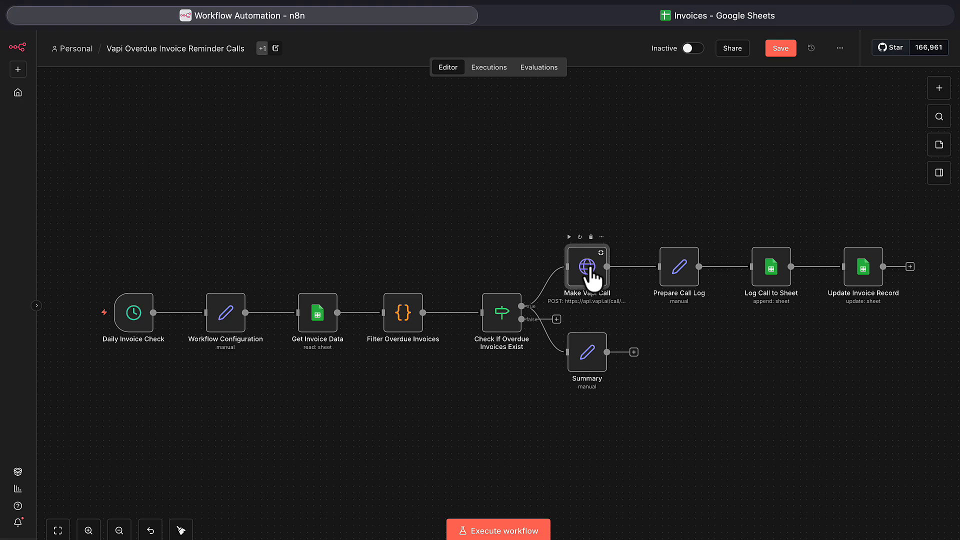
double_click(593, 276)
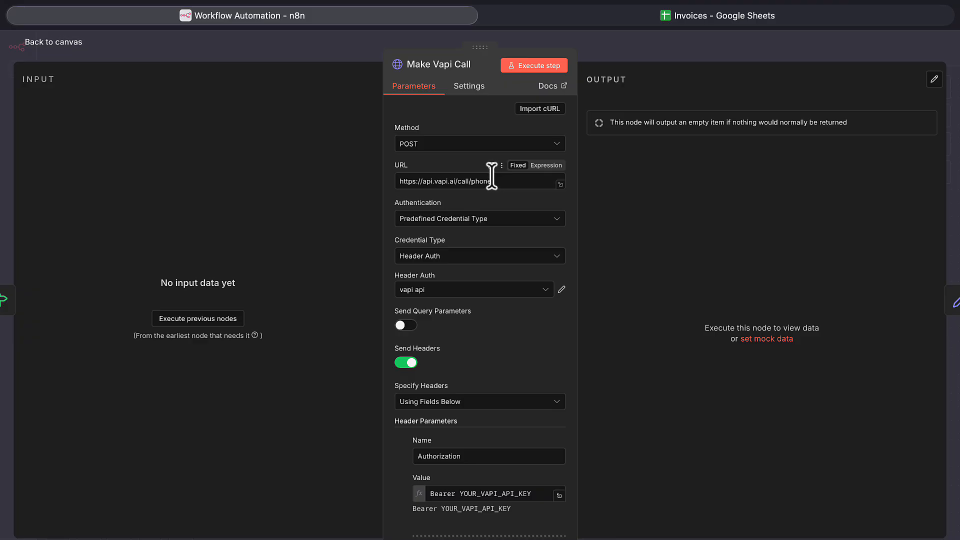
triple_click(474, 181)
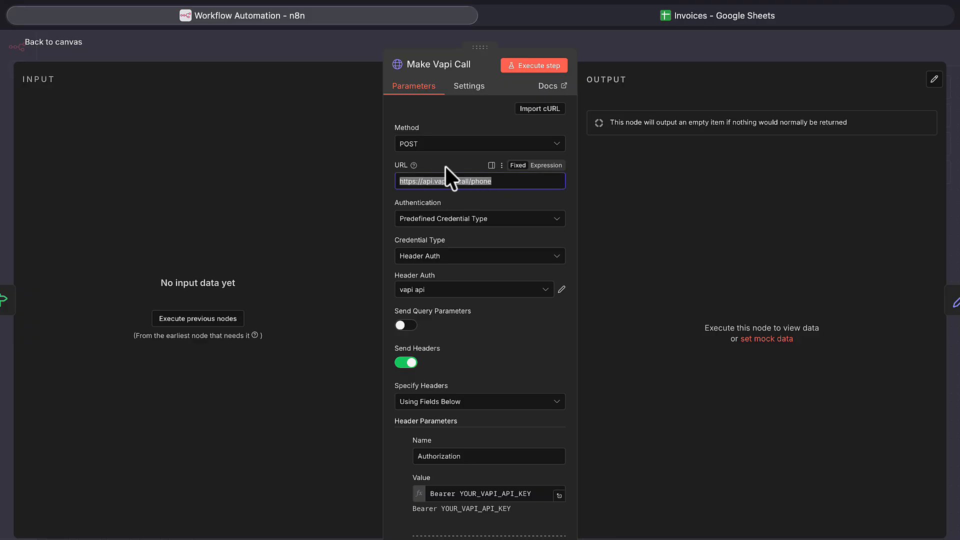
click(460, 166)
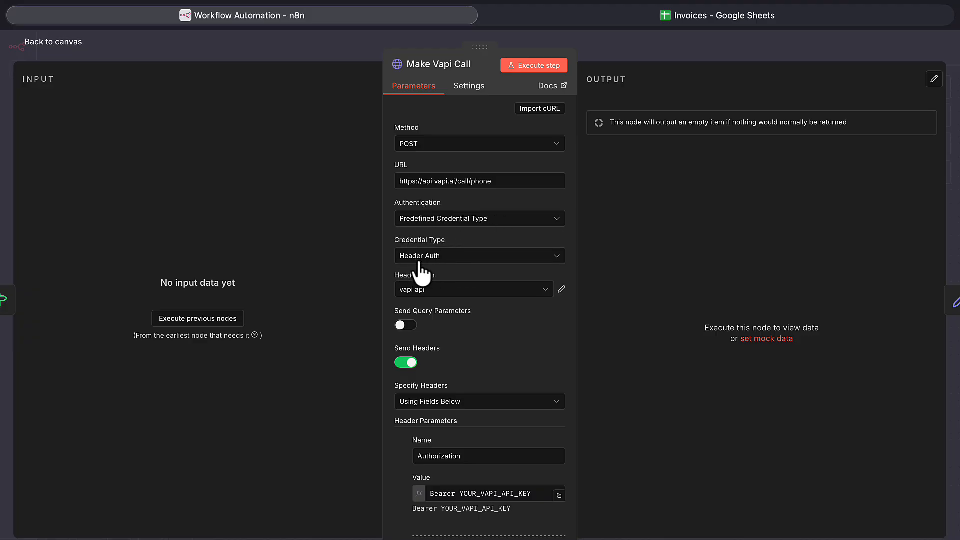
Create a new Header Auth credential for the Make Vapi Call node with the header name Authorization.
click(442, 290)
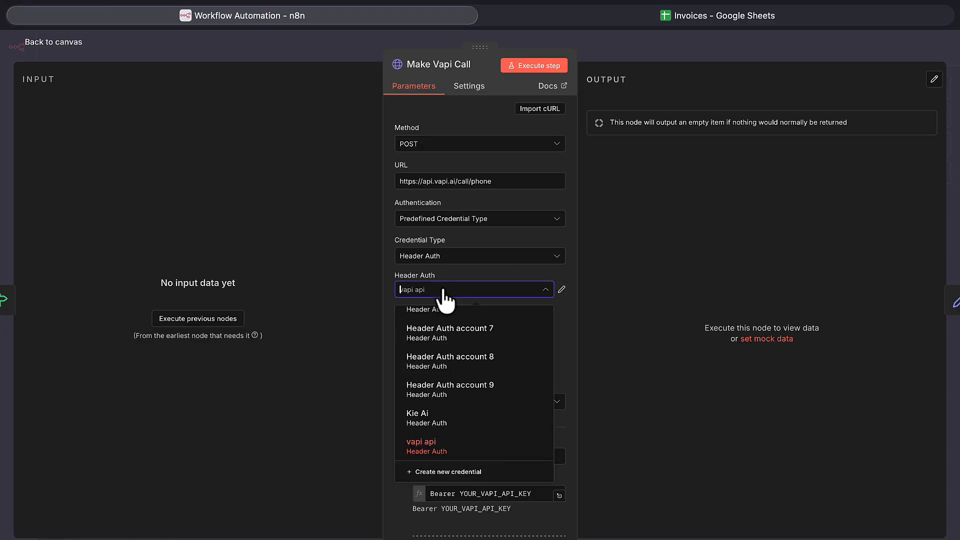
click(474, 472)
click(371, 214)
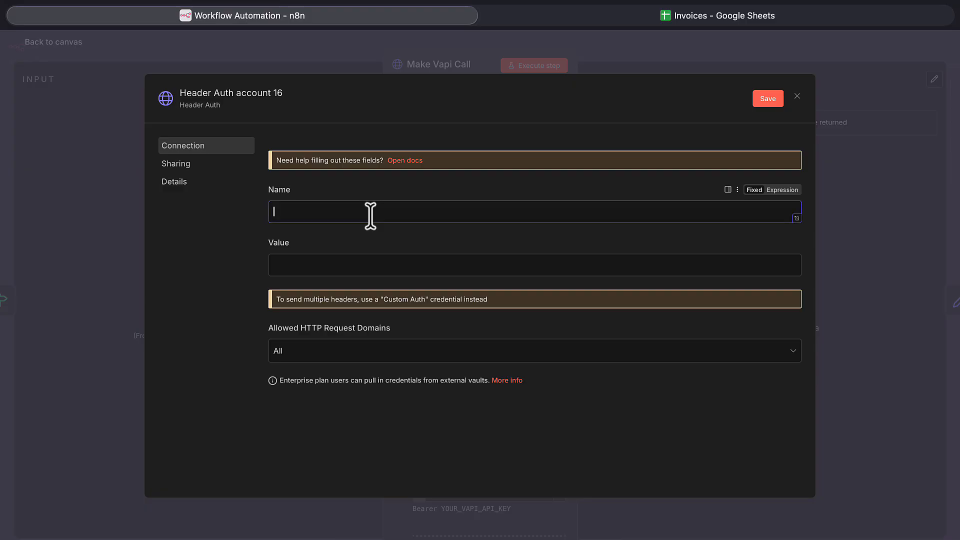
text(A)
text(uthor)
text(izatio)
text(n)
click(307, 223)
Set the credential's header value to an expression that starts with "Bearer ".
click(329, 262)
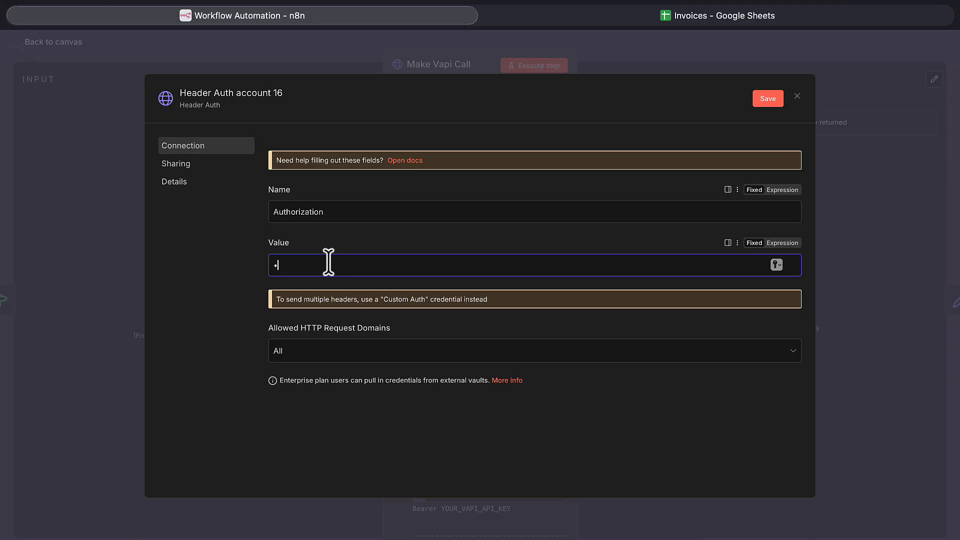
key(BackSpace)
click(774, 244)
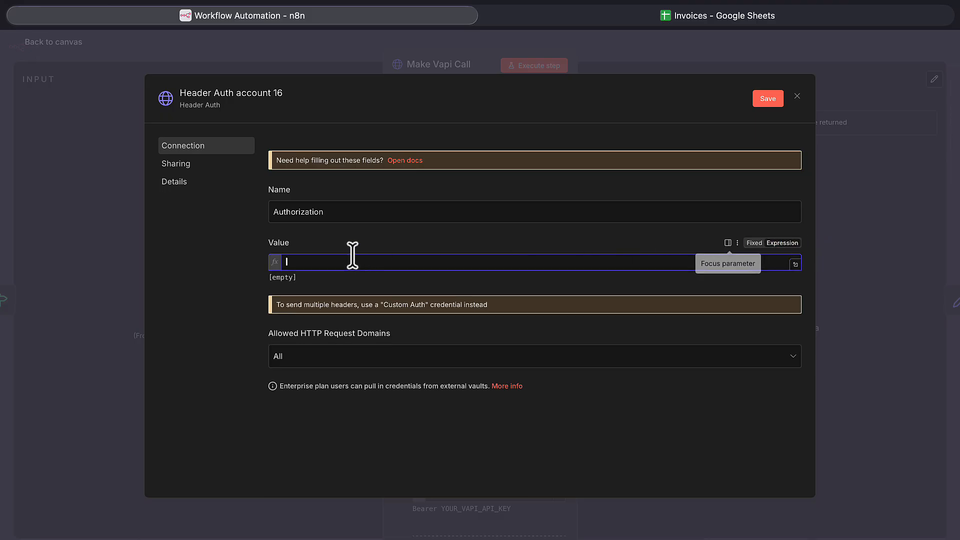
key(BackSpace)
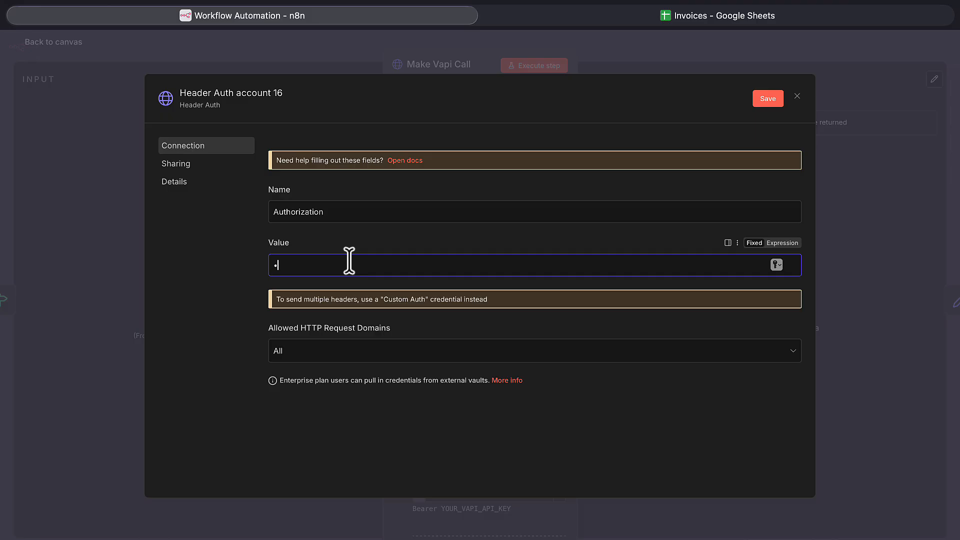
text(Bearer)
click(782, 243)
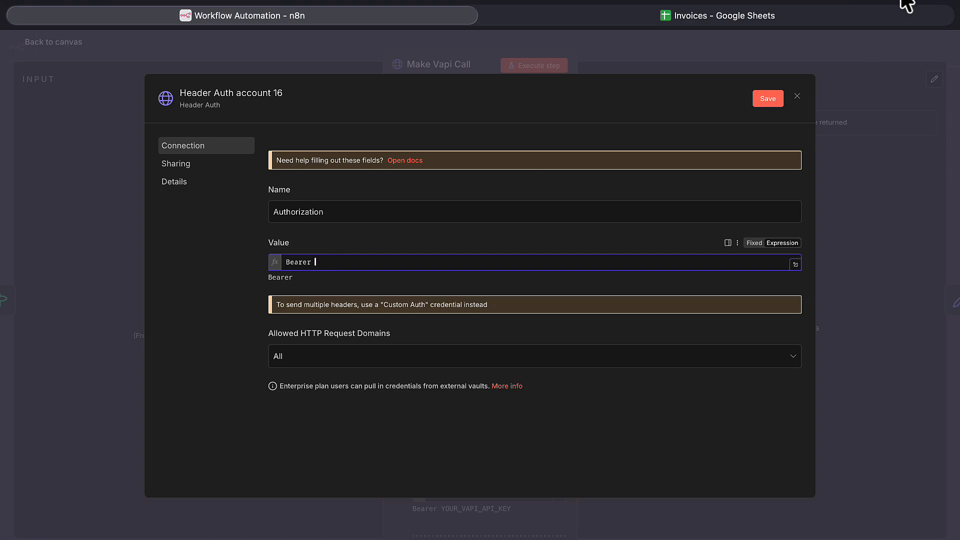
Open the Vapi website in a new browser tab and go to its dashboard.
click(913, 6)
text(vap)
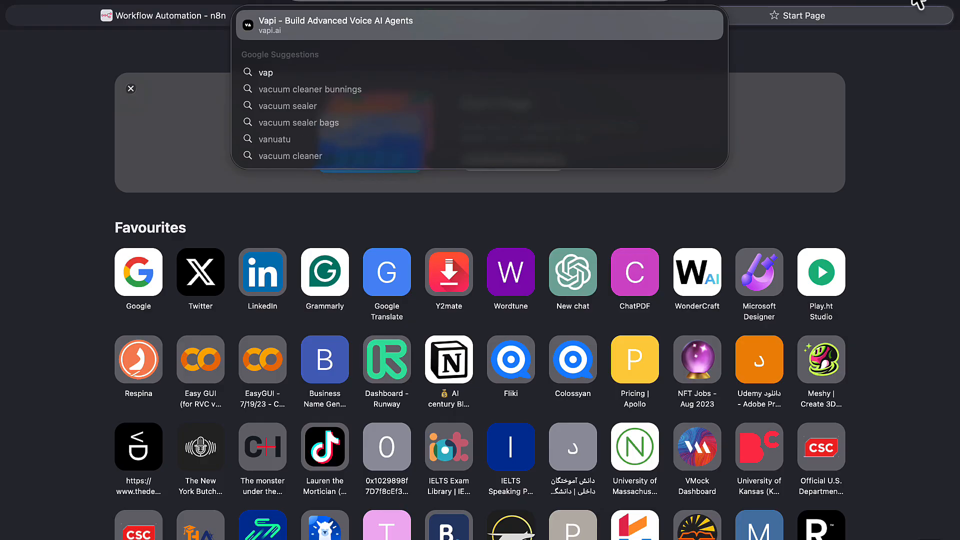
key(Escape)
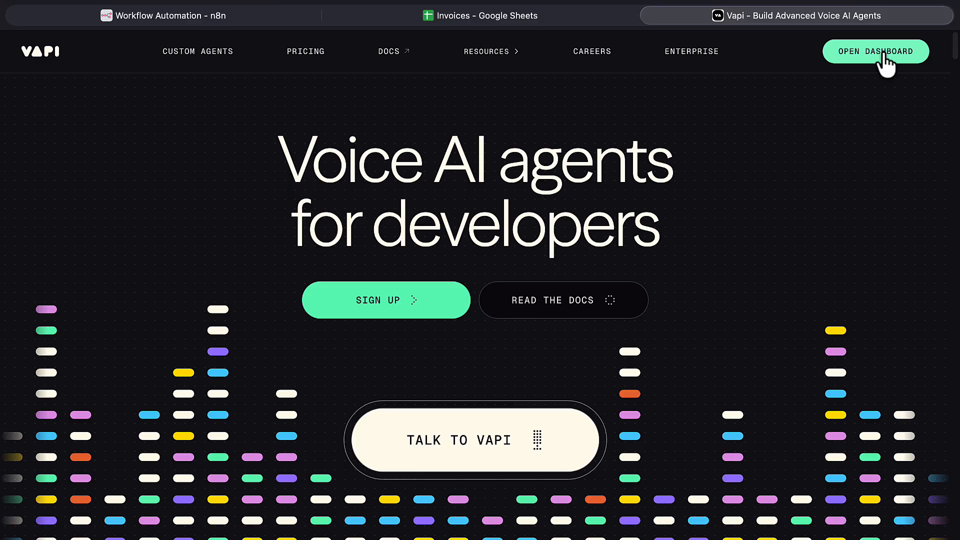
click(885, 60)
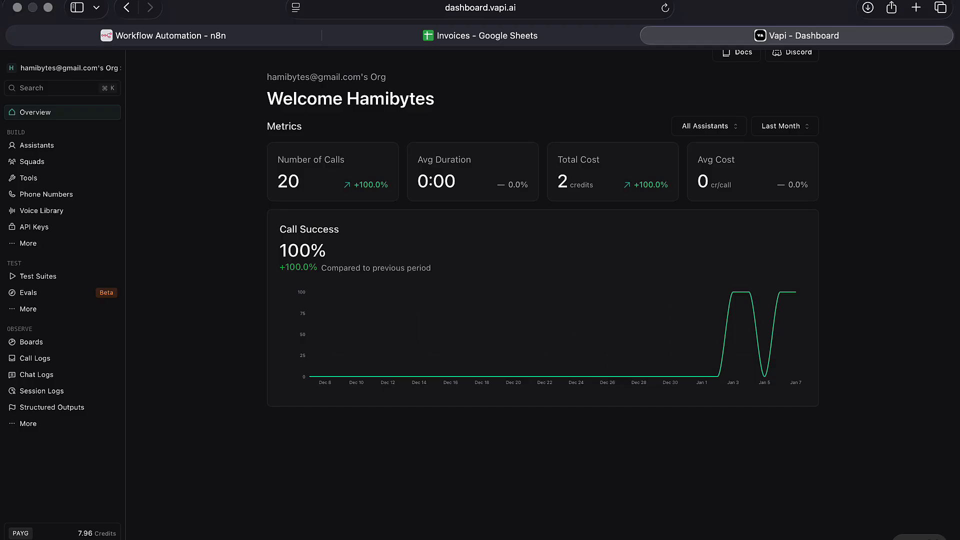
Create a Vapi assistant named "auto reminder" from the blank template.
click(77, 145)
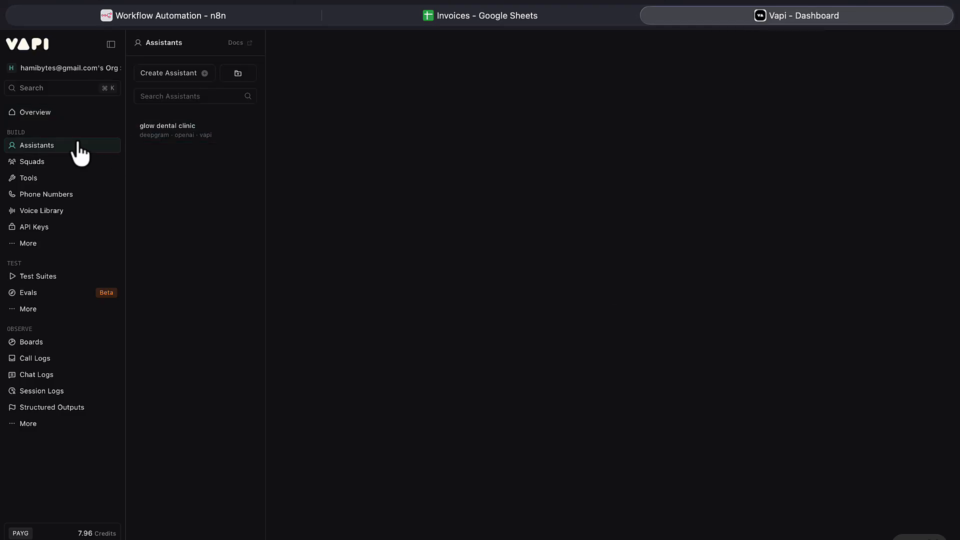
click(172, 73)
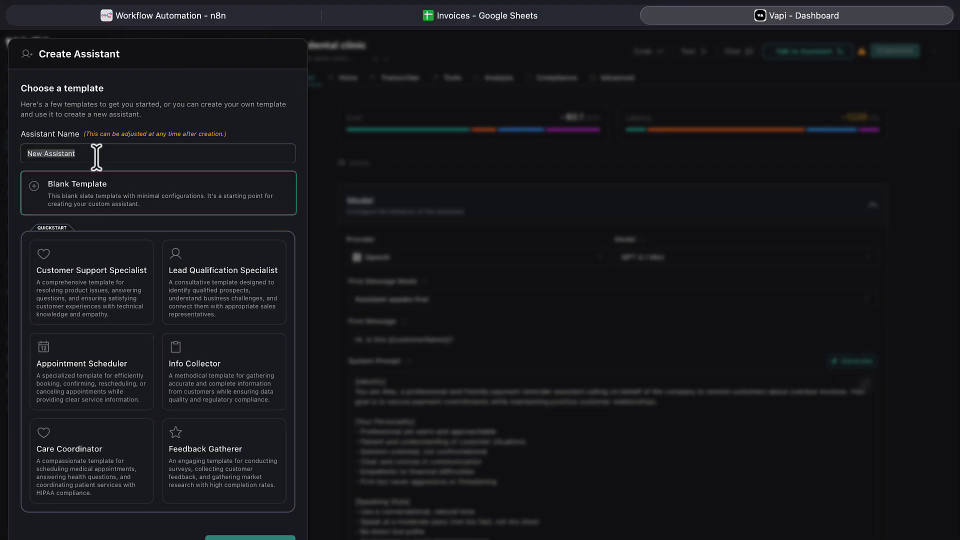
text(auto rem)
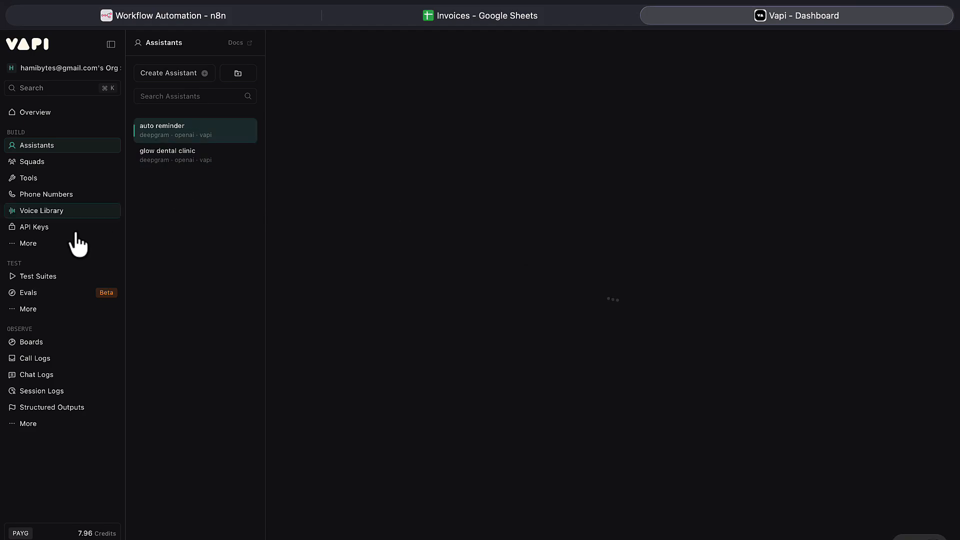
Create a private Vapi API key named "auto reminder", restricted to the auto reminder assistant, and copy the key.
click(49, 230)
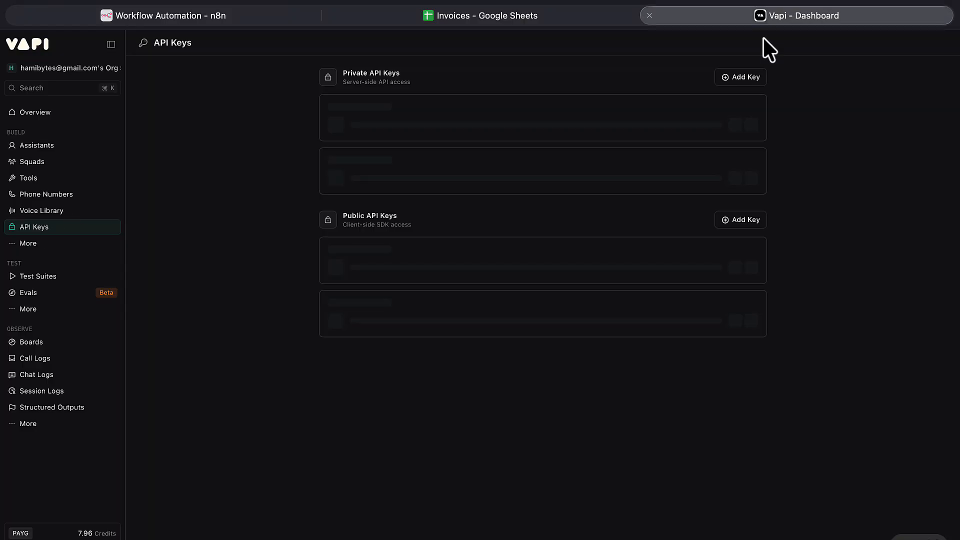
click(742, 84)
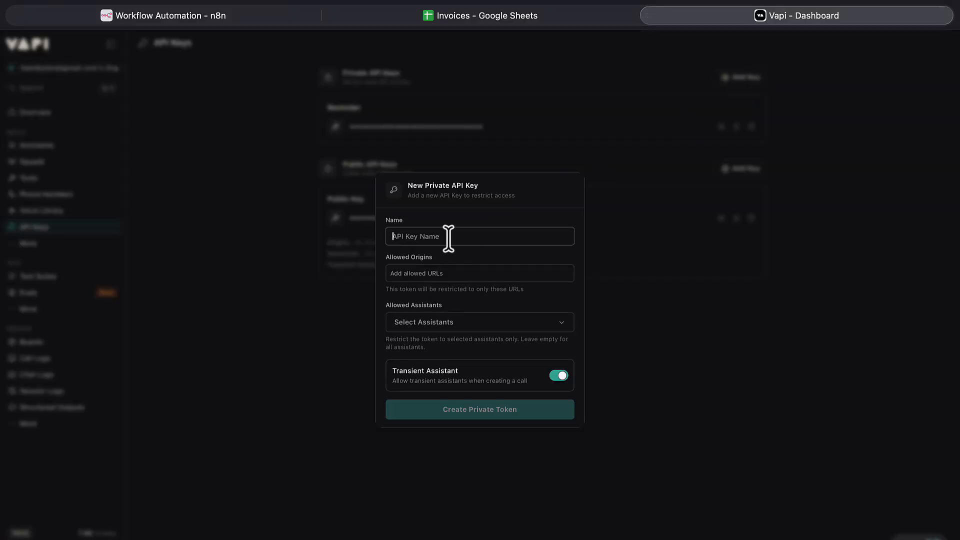
text(a)
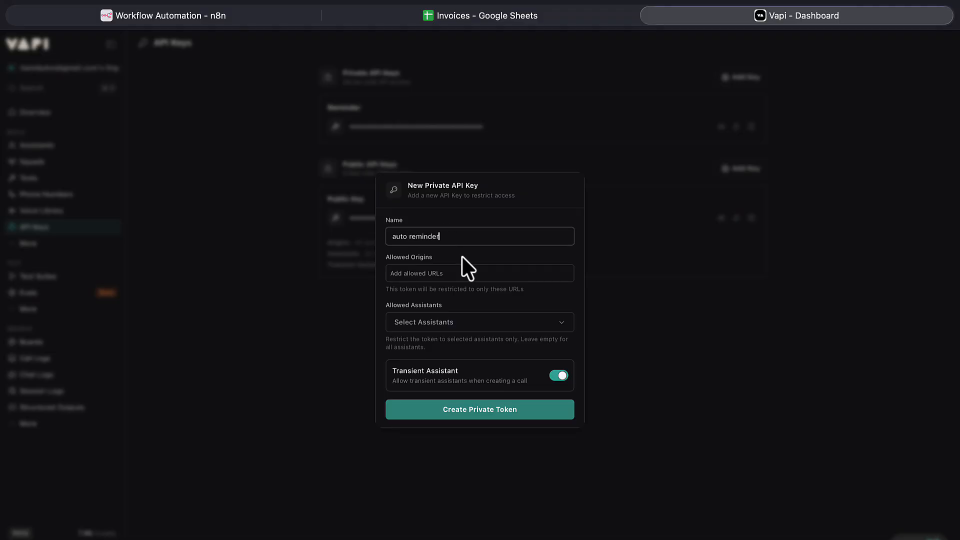
text(uto reminder)
click(461, 272)
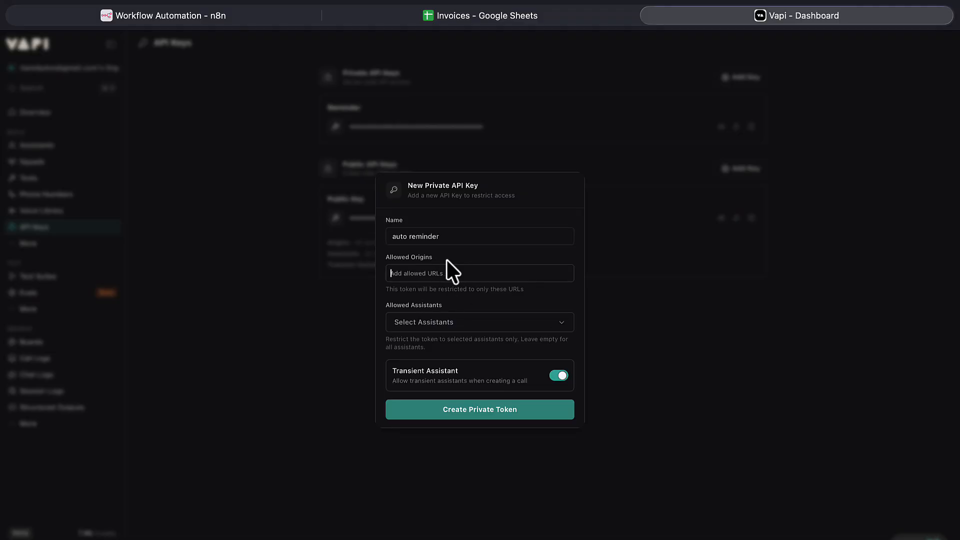
click(442, 324)
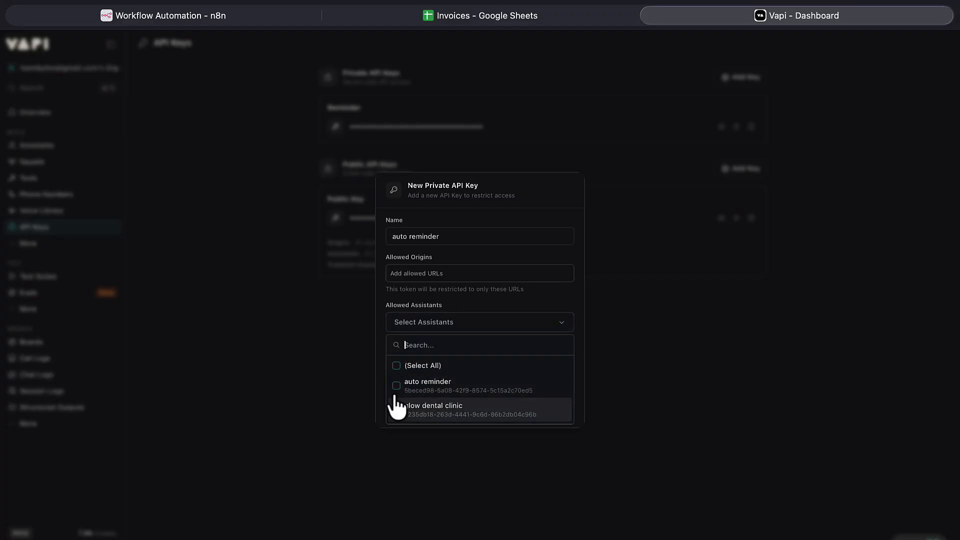
click(452, 389)
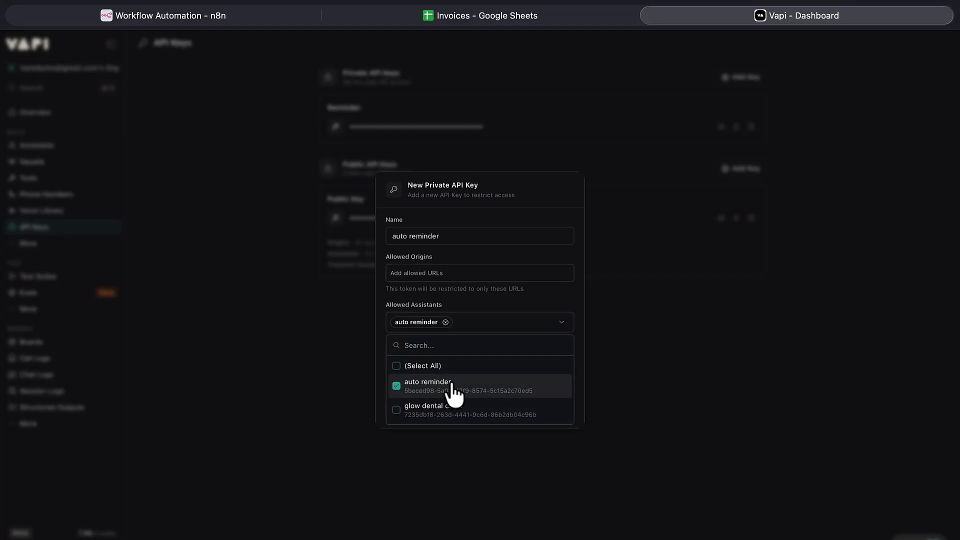
click(579, 314)
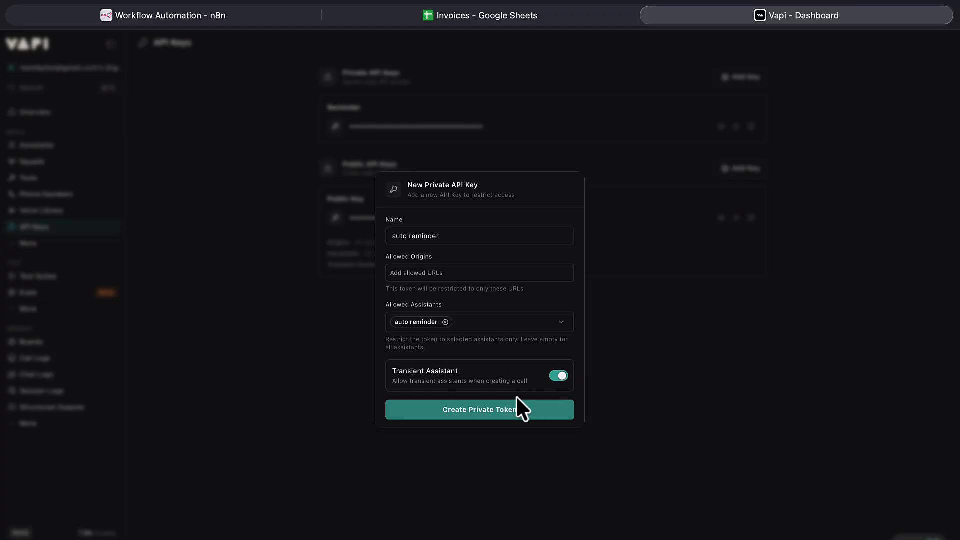
click(489, 410)
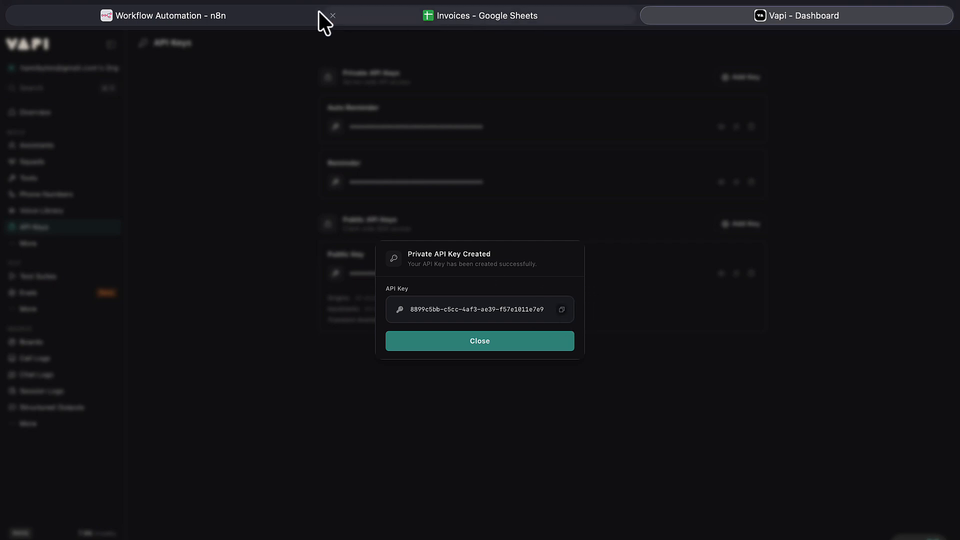
Return to n8n, paste the Vapi API key after Bearer in the header value, and save the credential.
click(250, 14)
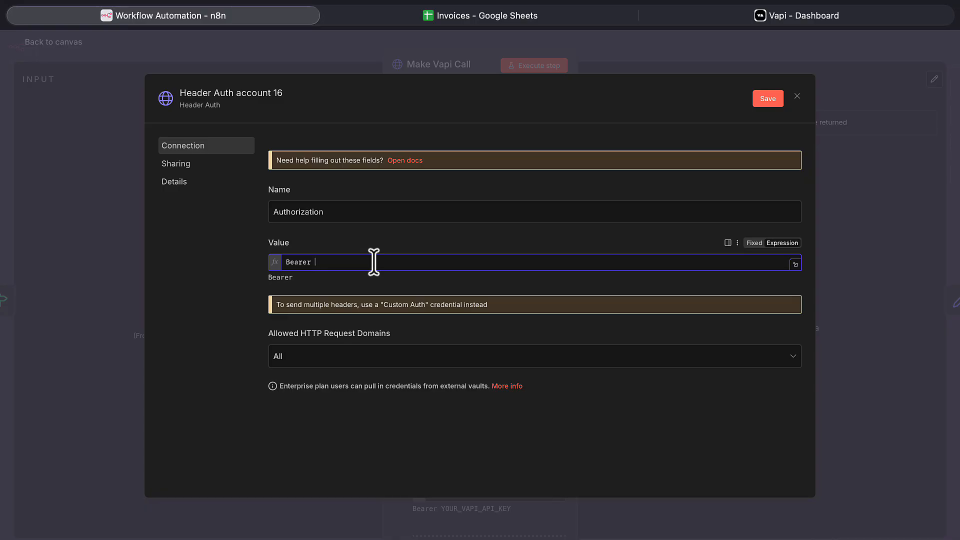
key(ctrl+v)
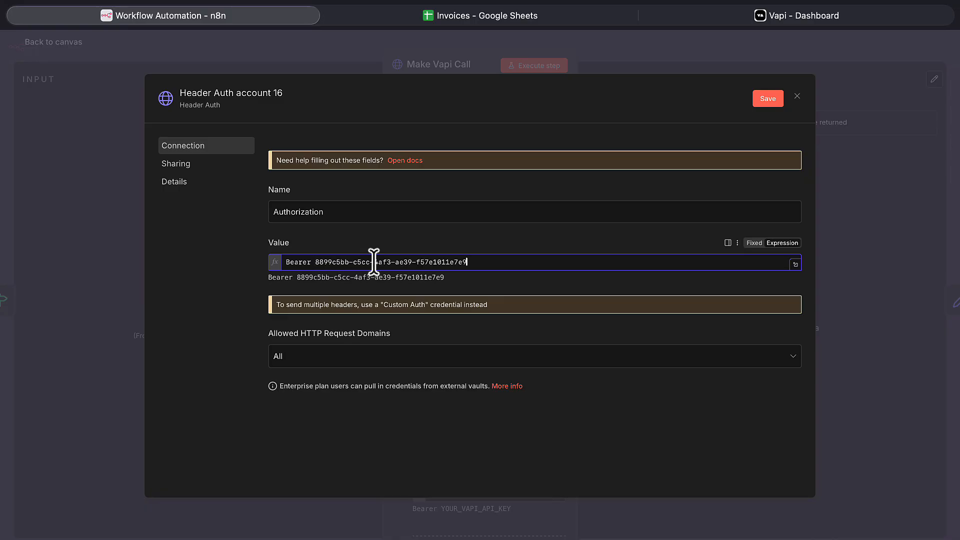
click(763, 98)
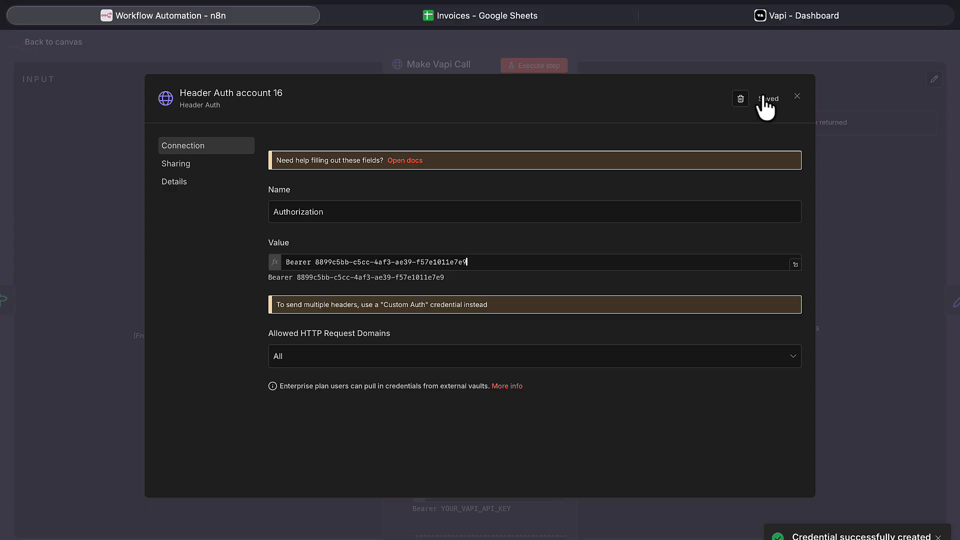
click(797, 96)
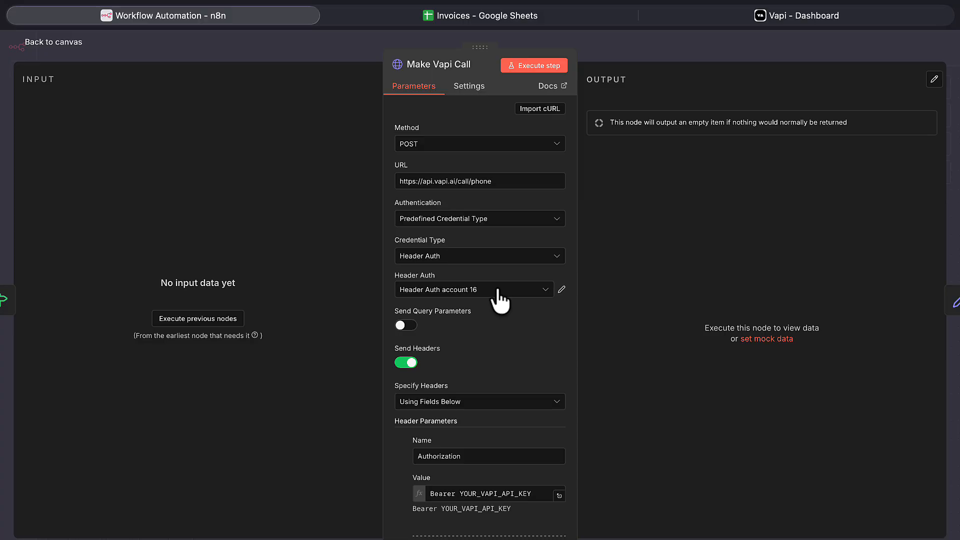
Delete the Authorization and Content-Type header parameters from the Make Vapi Call node, keeping Specify Headers at Using Fields Below.
scroll(498, 290, down, 2)
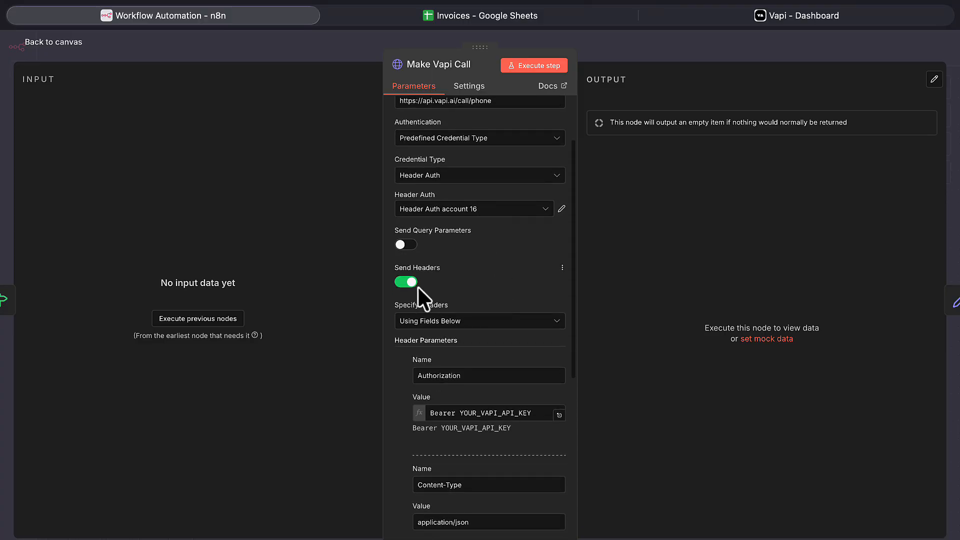
scroll(515, 327, down, 3)
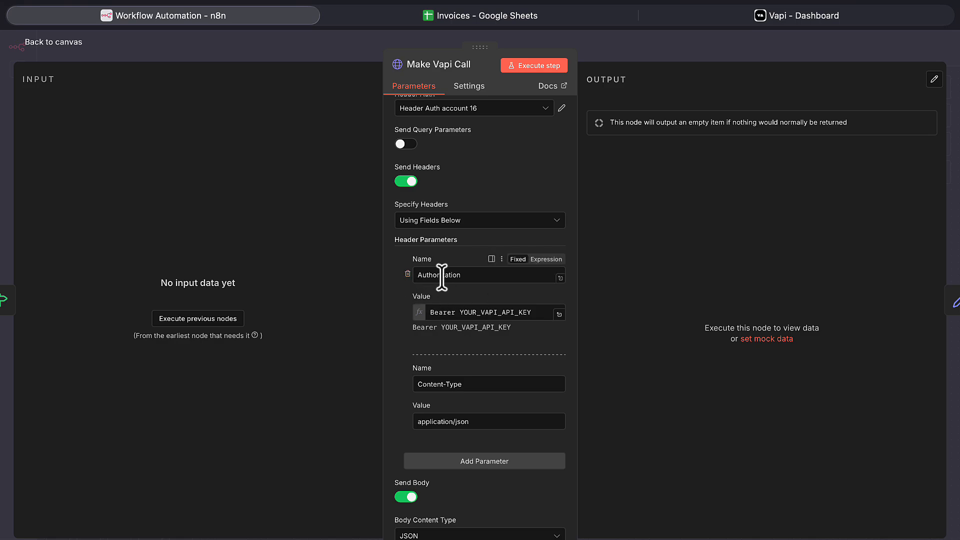
click(407, 274)
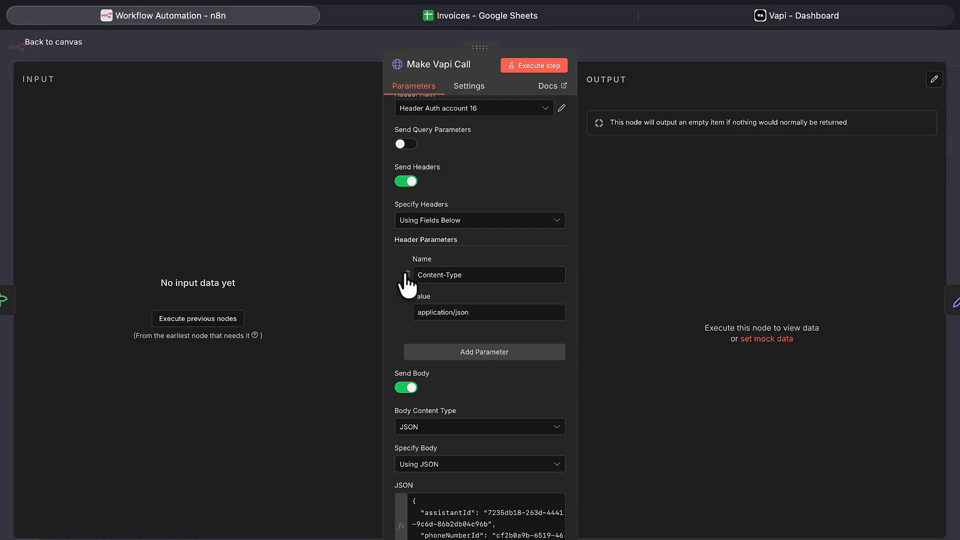
click(407, 273)
click(447, 222)
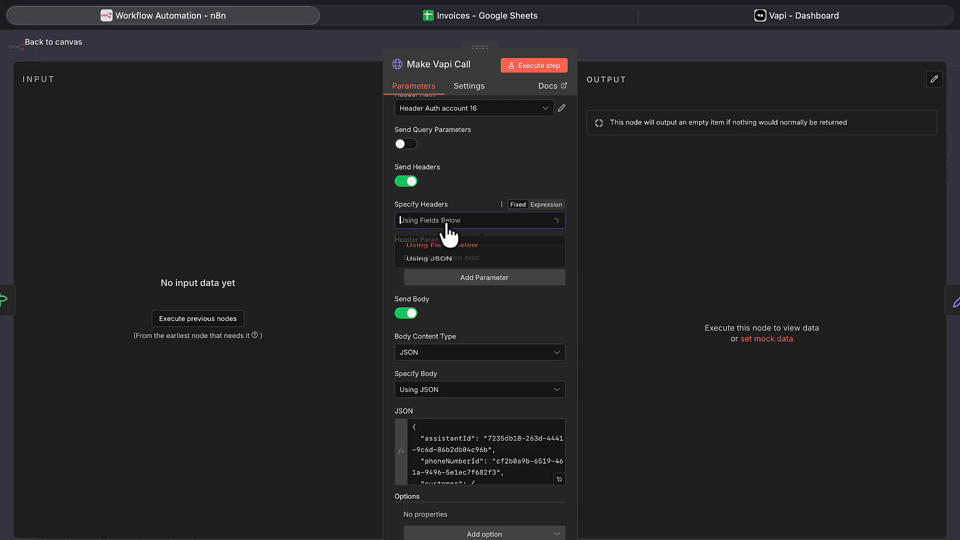
click(473, 194)
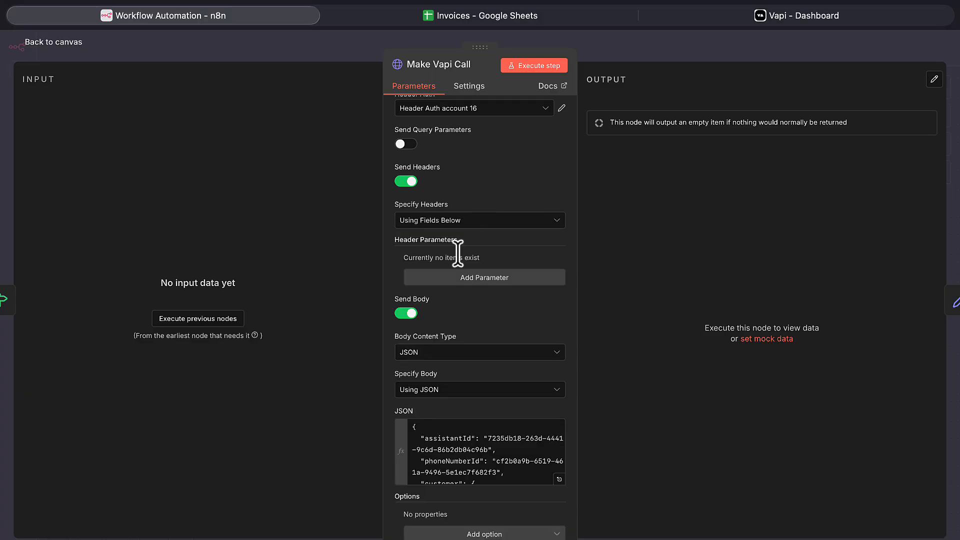
scroll(457, 249, up, 3)
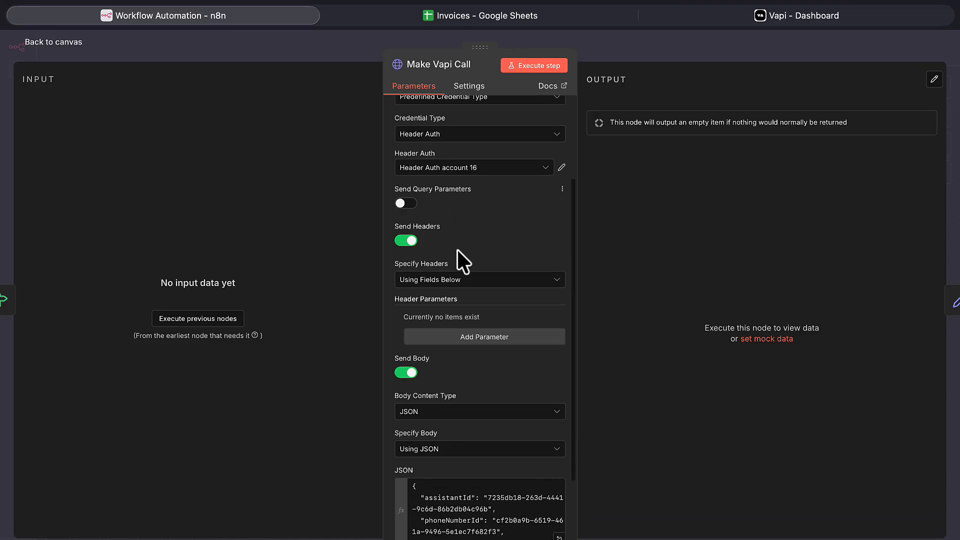
scroll(457, 249, down, 5)
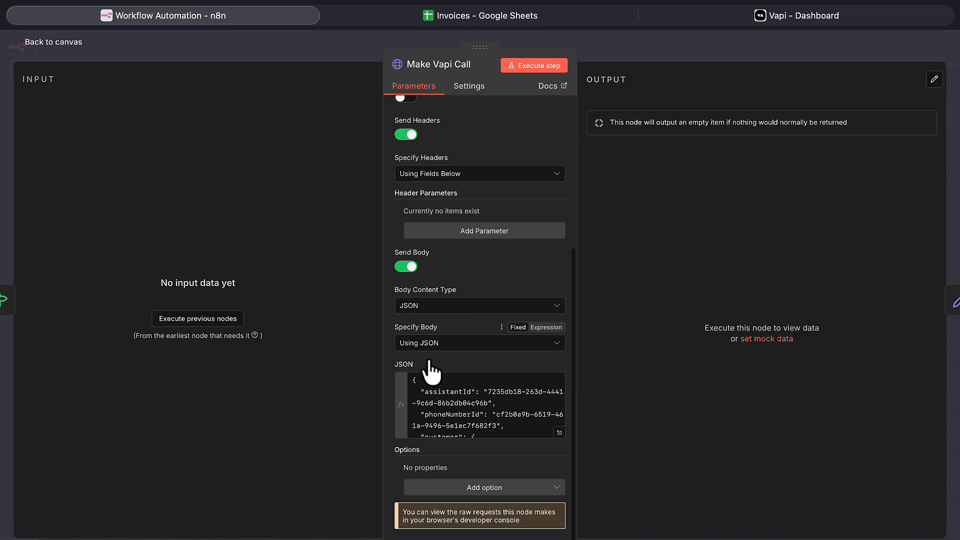
Expand the Make Vapi Call JSON body and replace the assistantId value with the auto reminder assistant's ID copied from Vapi.
click(558, 435)
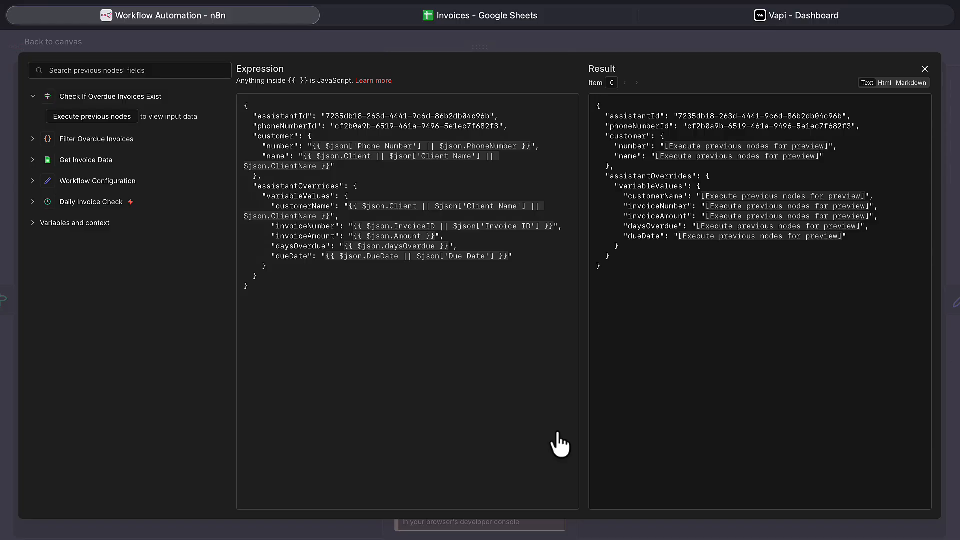
double_click(286, 116)
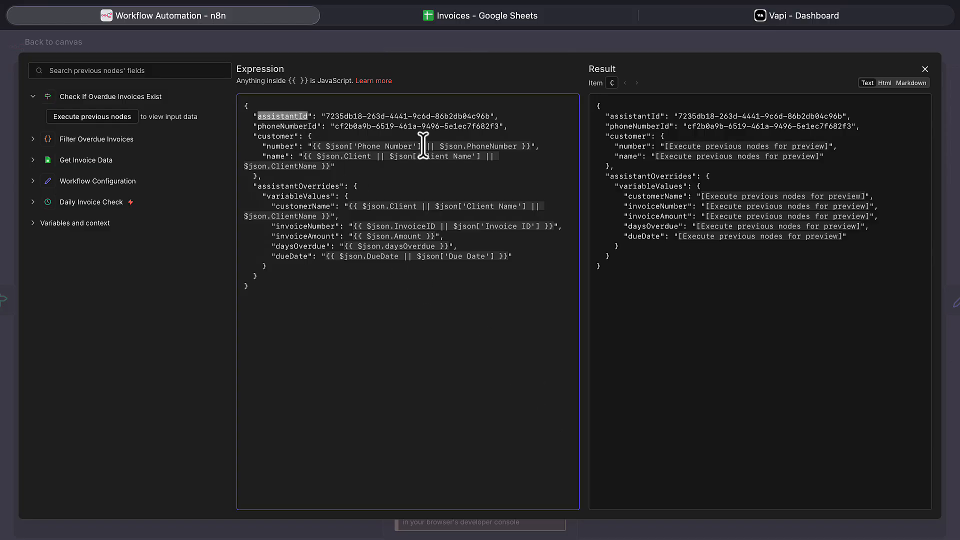
click(780, 19)
click(364, 232)
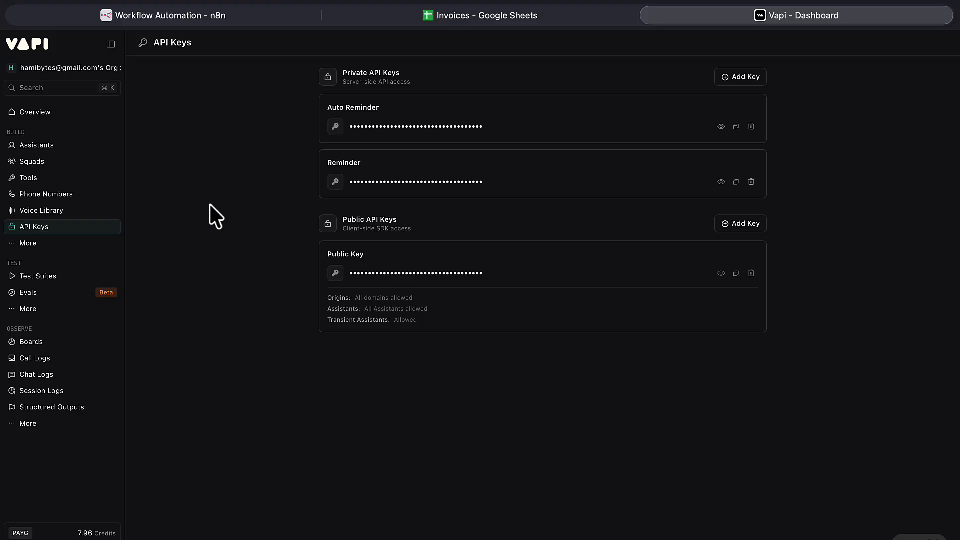
click(41, 146)
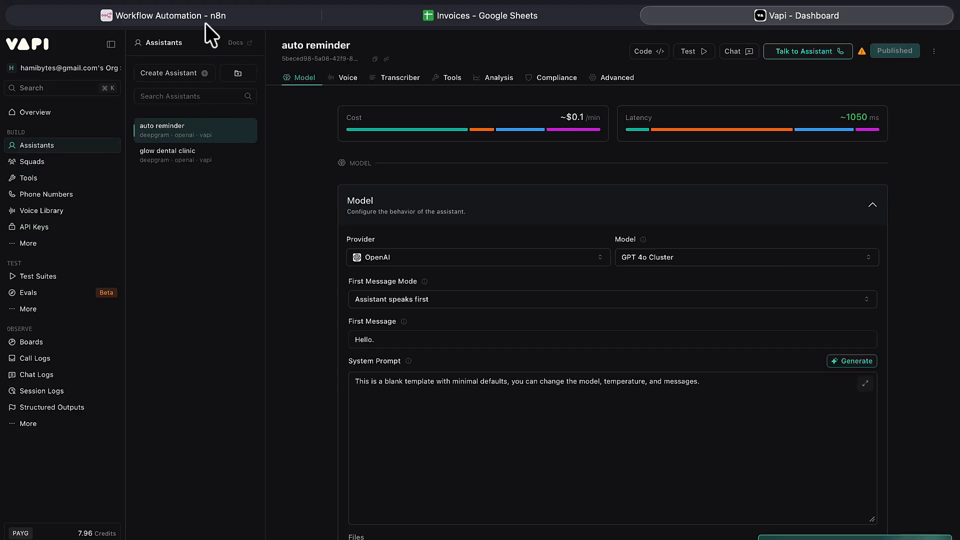
click(188, 14)
drag(489, 117, 327, 111)
text(5beced98-5a08-42f9-8574-5c15a2c70ed5)
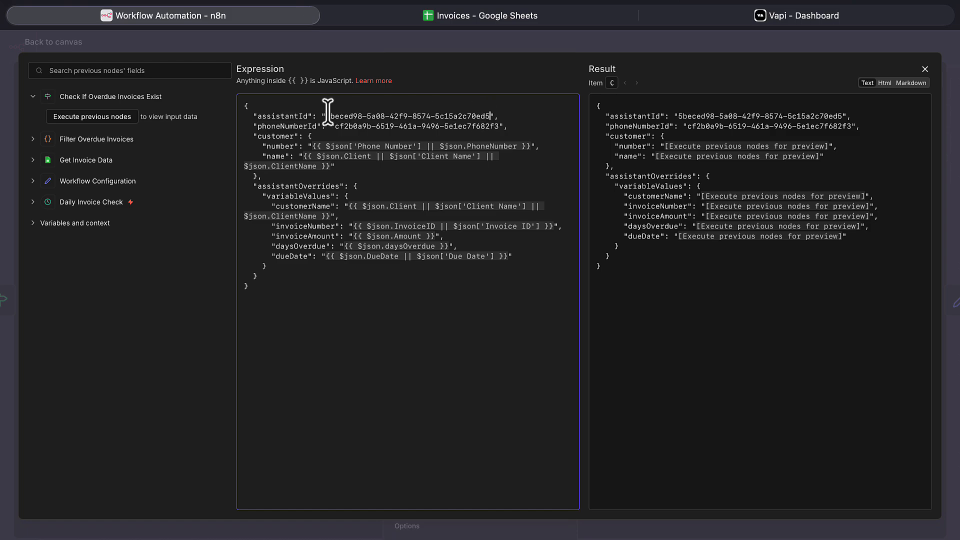
Switch to the Vapi dashboard, open the "number aus" phone number's settings, and copy its ID.
double_click(301, 126)
click(817, 21)
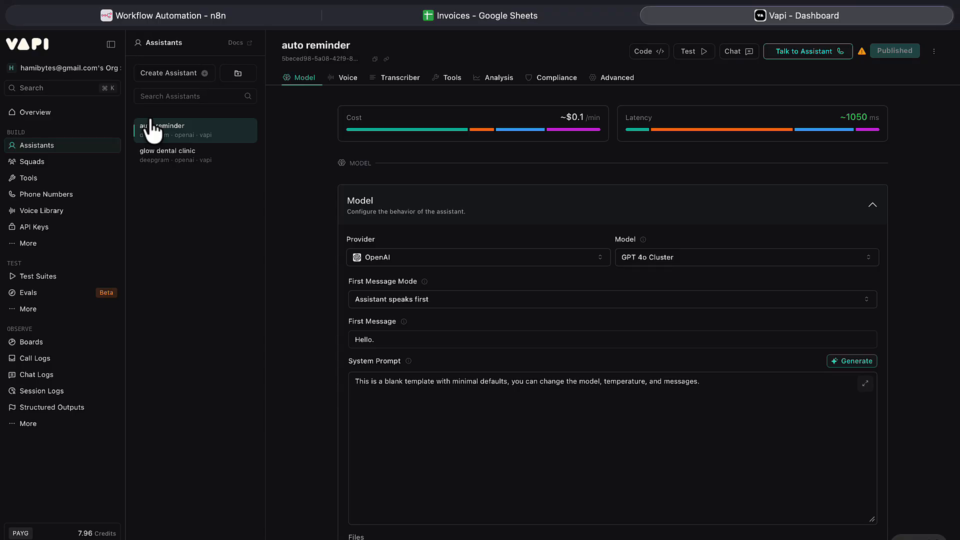
click(54, 196)
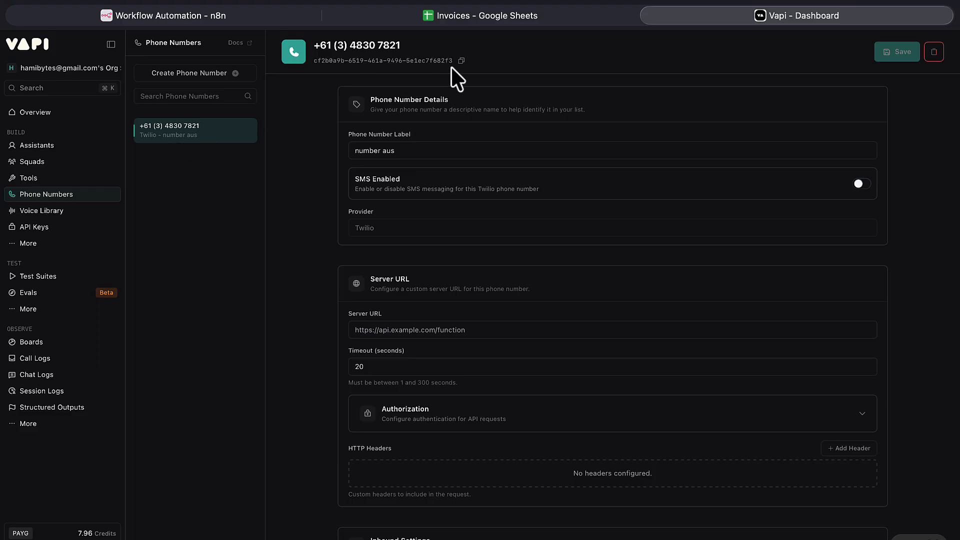
click(461, 61)
click(461, 61)
Set both the inbound and outbound assistants of the phone number to auto reminder and save the settings.
scroll(567, 327, down, 6)
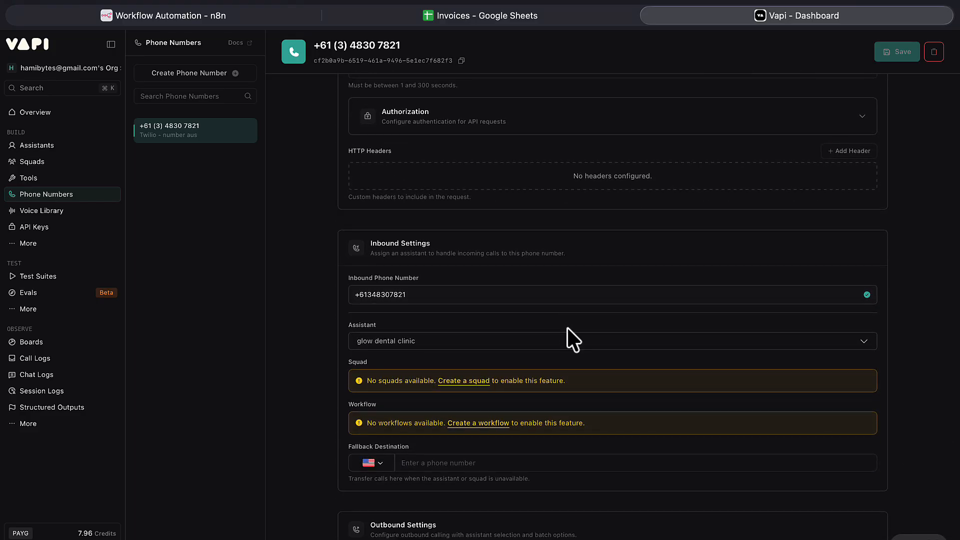
click(387, 349)
click(390, 386)
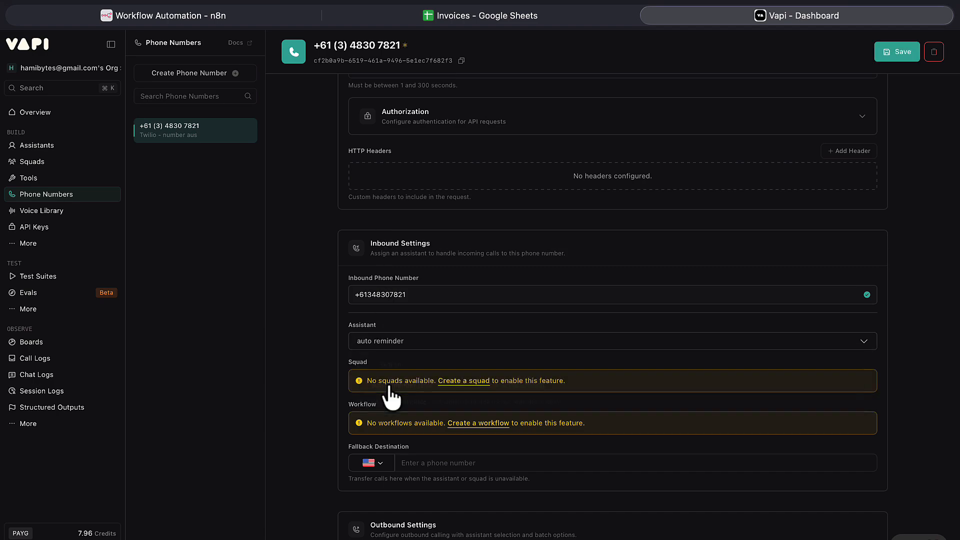
scroll(383, 350, down, 3)
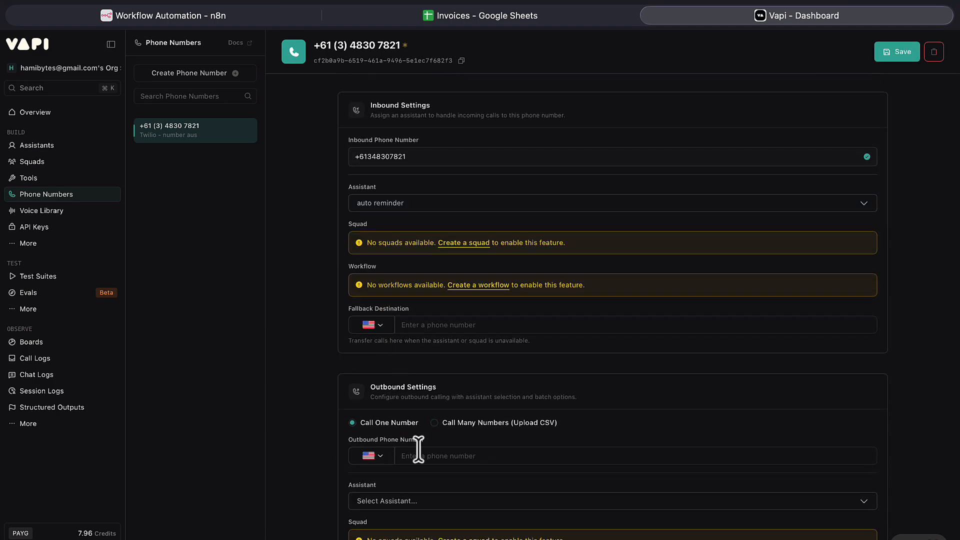
scroll(406, 505, down, 2)
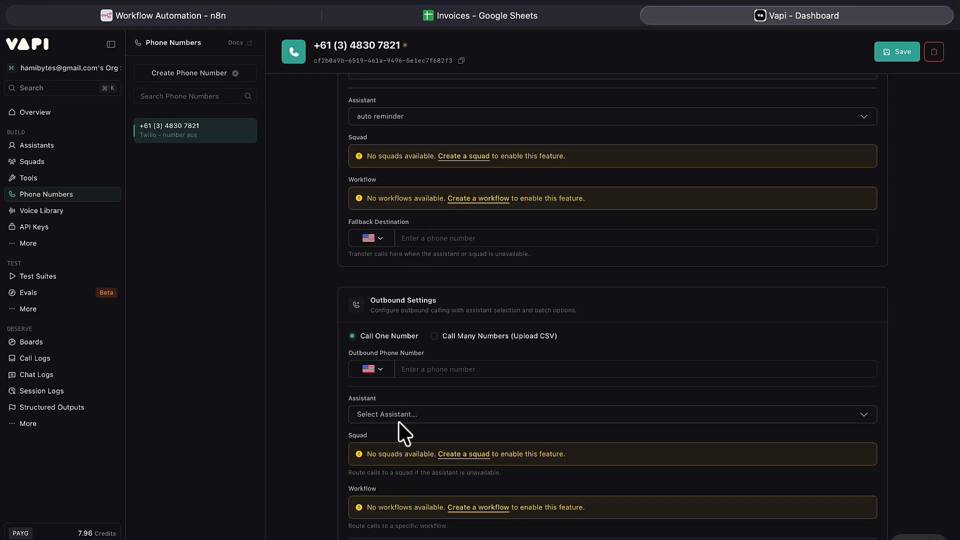
click(400, 416)
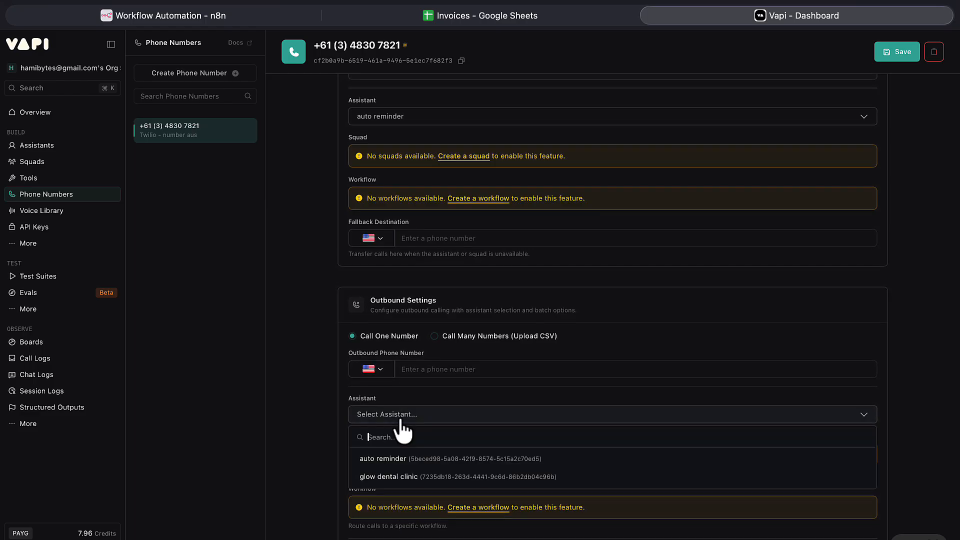
click(382, 462)
click(889, 53)
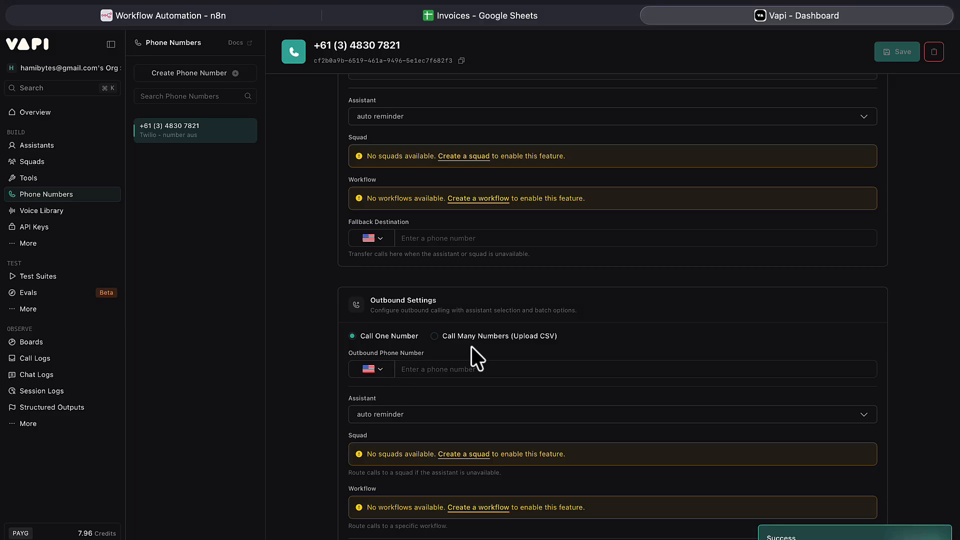
Copy the Vapi phone number's ID and paste it over the phoneNumberId value in the n8n JSON body.
scroll(471, 346, up, 9)
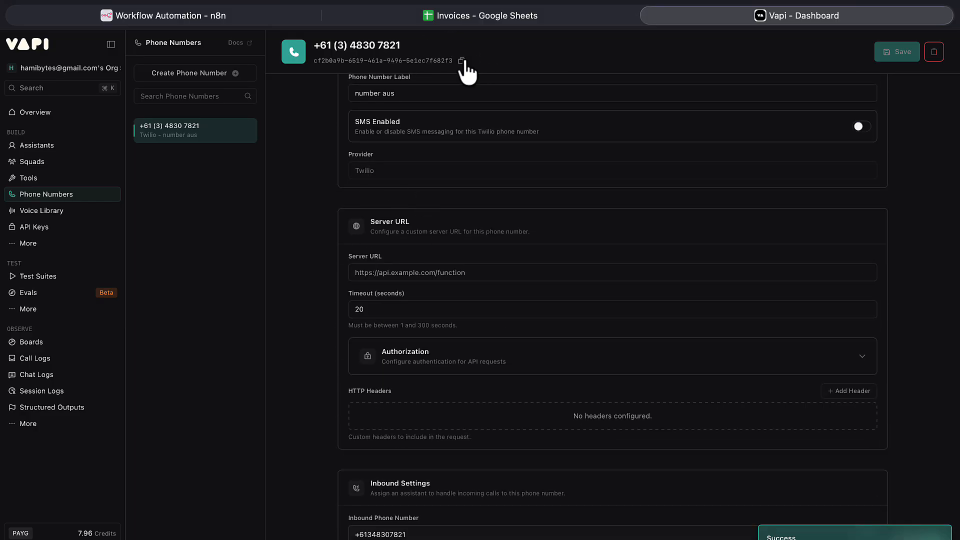
click(462, 61)
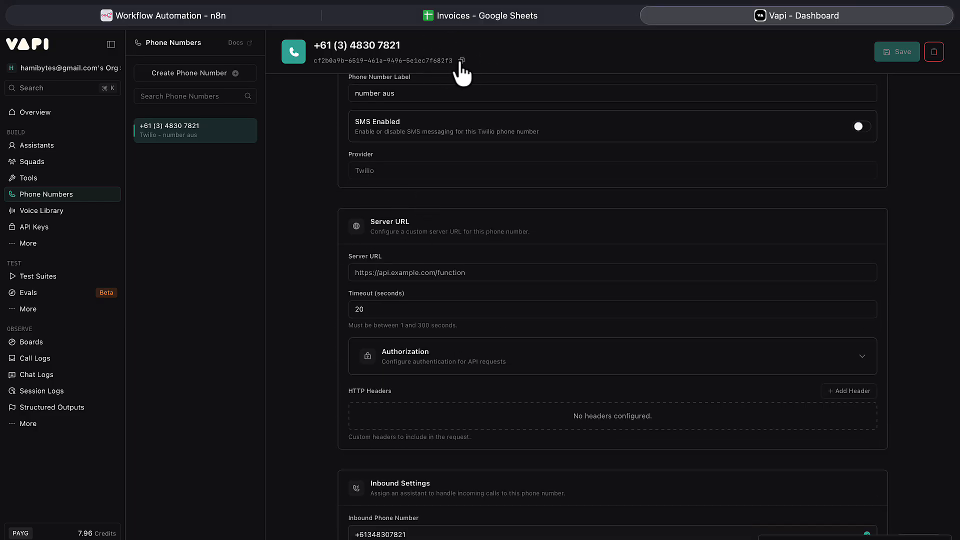
click(236, 18)
drag(497, 127, 336, 127)
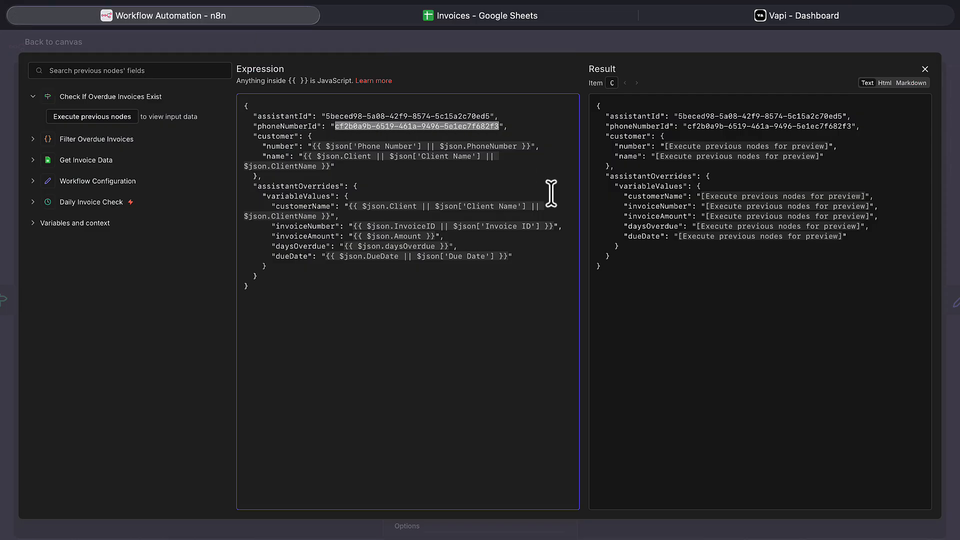
key(ctrl+v)
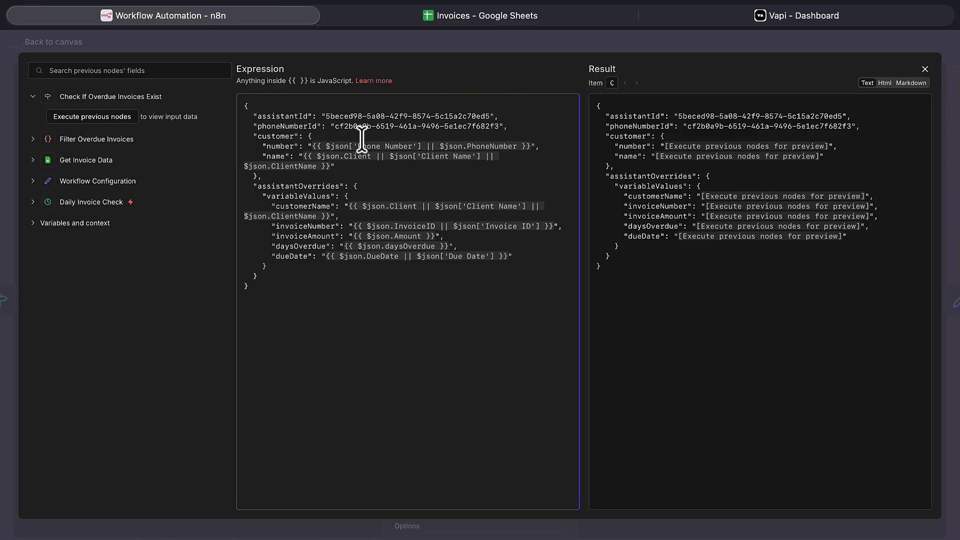
Compare the customer and variableValues fields in the JSON body with the column headers of the Invoices sheet.
double_click(284, 146)
double_click(276, 156)
click(478, 10)
click(244, 15)
drag(313, 256, 252, 195)
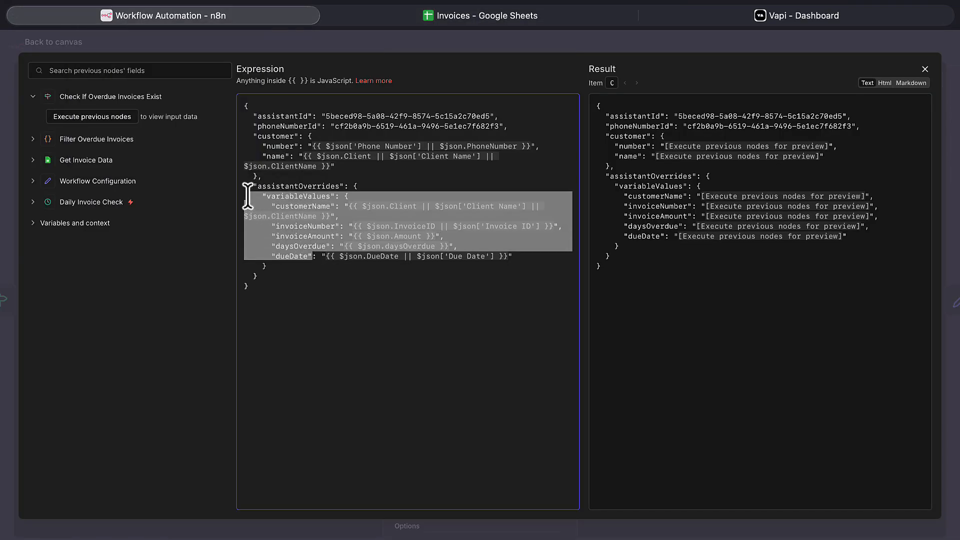
click(463, 11)
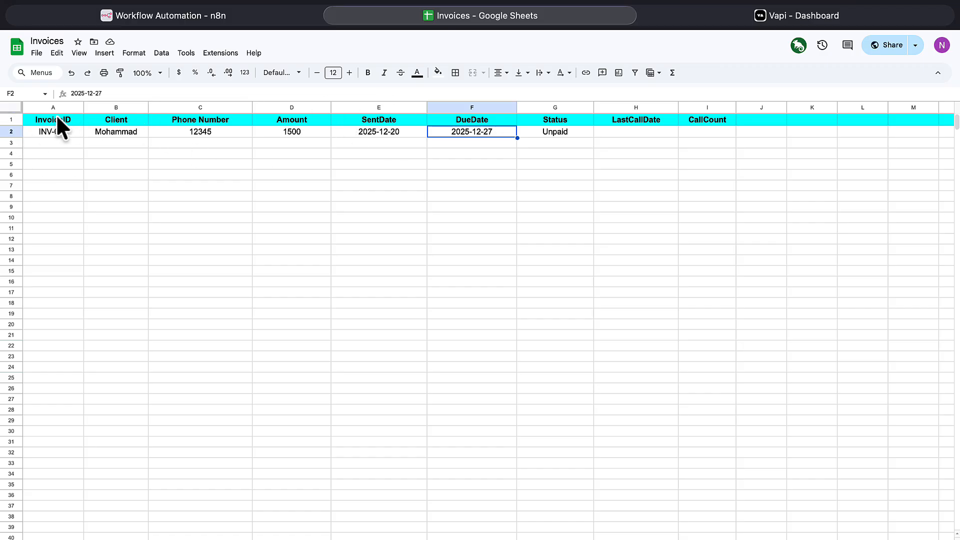
click(56, 115)
click(127, 119)
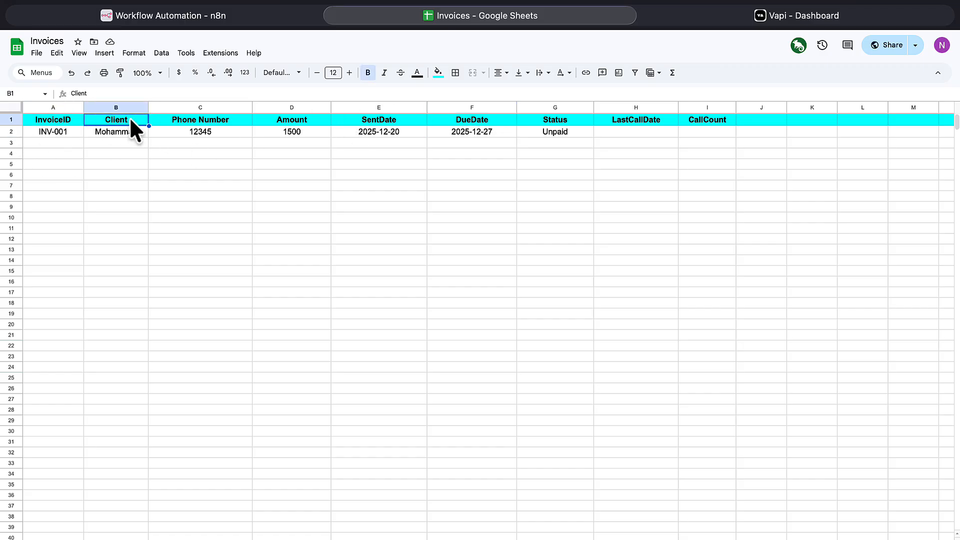
click(303, 122)
click(393, 122)
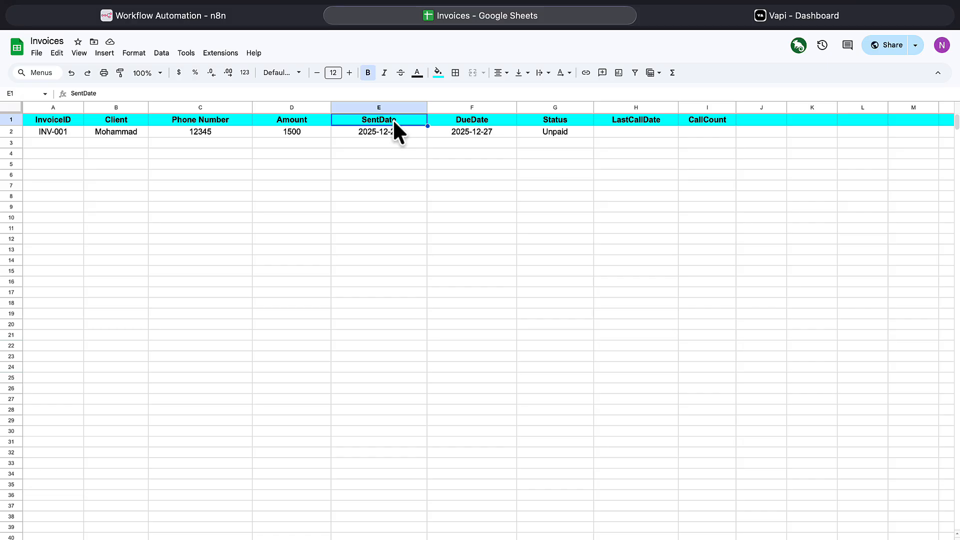
Return to n8n, close the expanded JSON expression, and leave the Make Vapi Call node for the canvas.
click(176, 13)
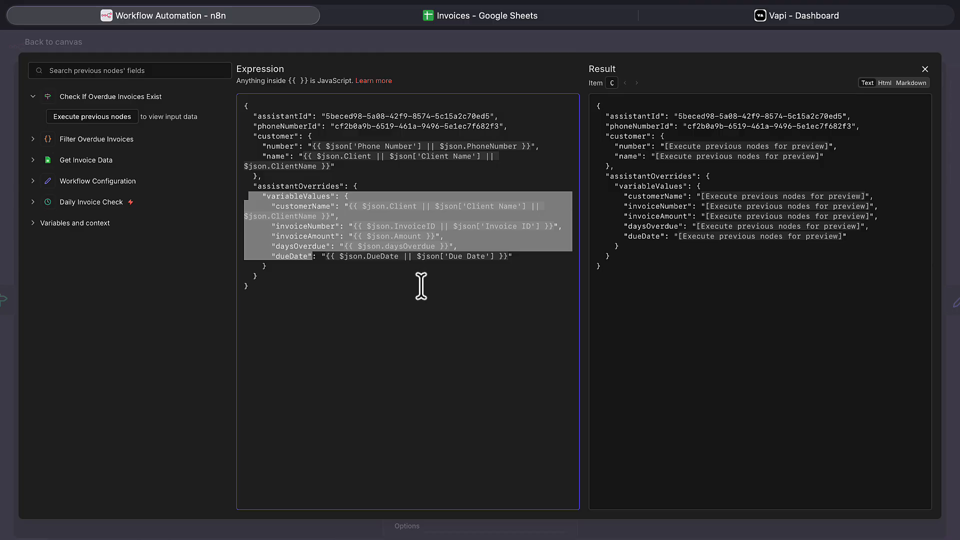
click(924, 69)
scroll(439, 423, down, 3)
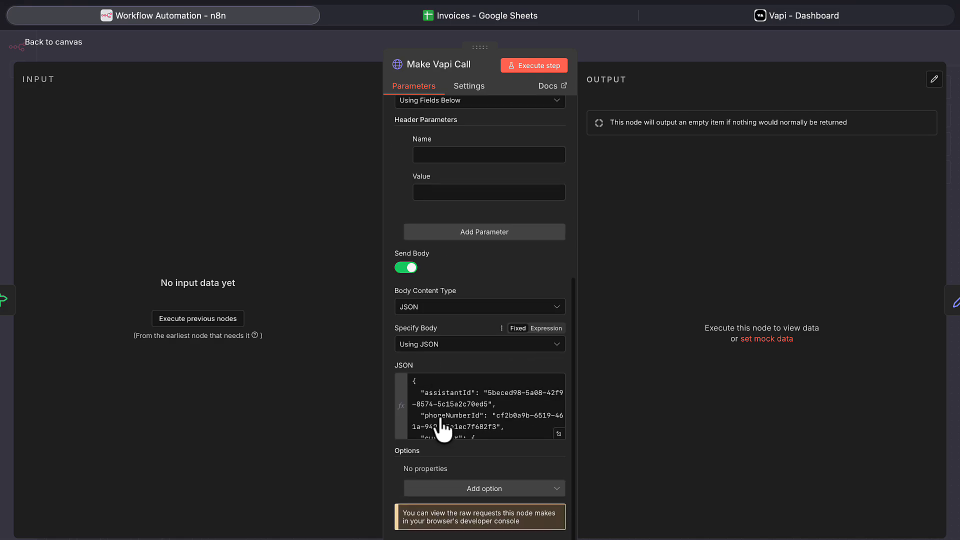
scroll(440, 426, up, 10)
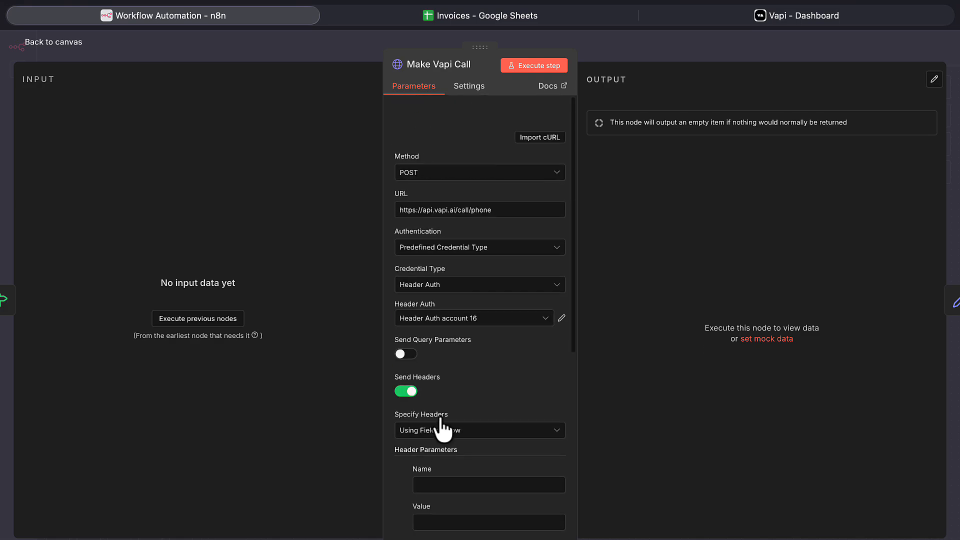
click(37, 44)
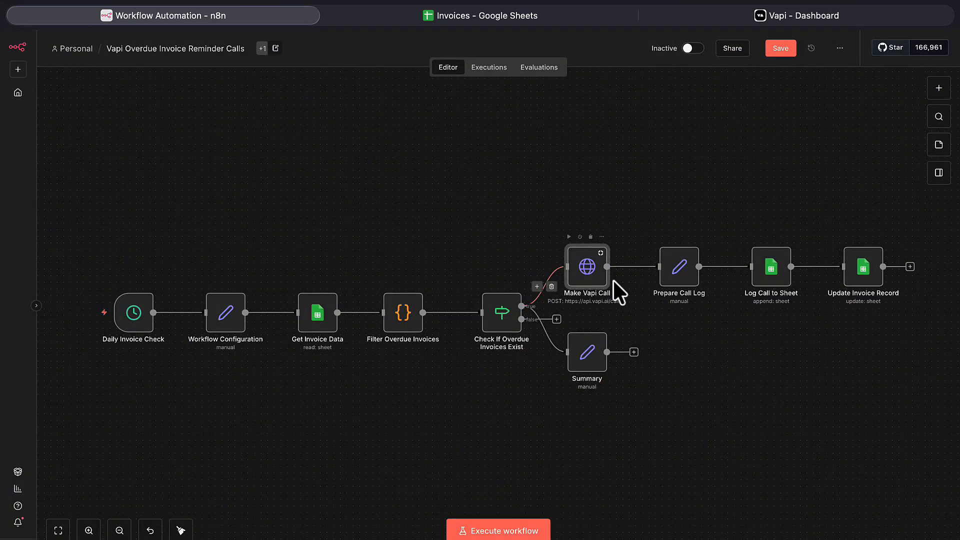
Open the Prepare Call Log node, review its mapped fields from vapiCallId to daysOverdue, and return to the canvas.
click(675, 270)
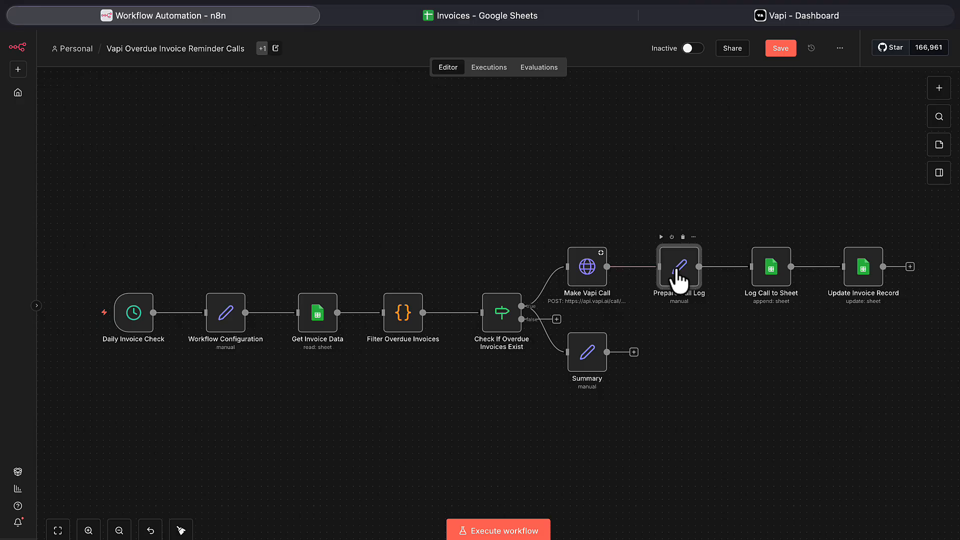
double_click(679, 279)
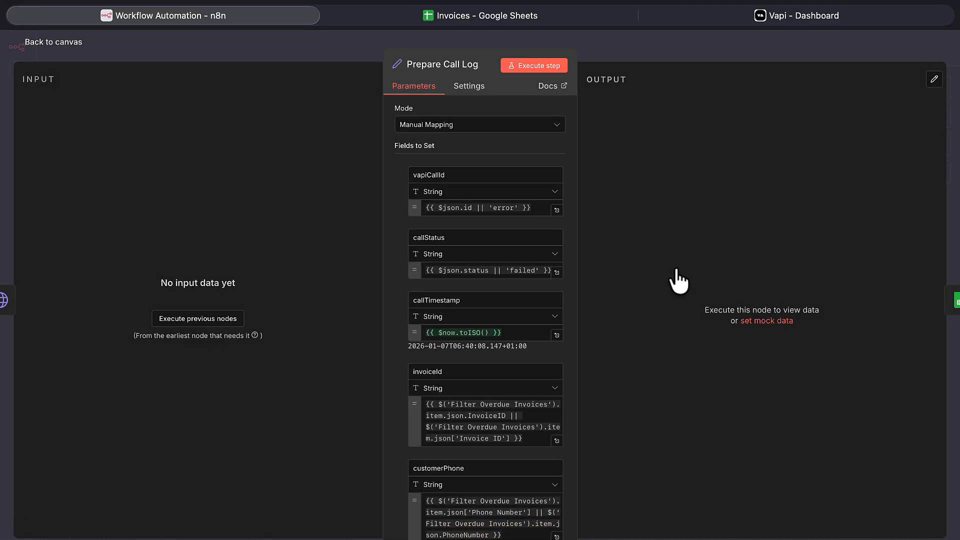
double_click(429, 173)
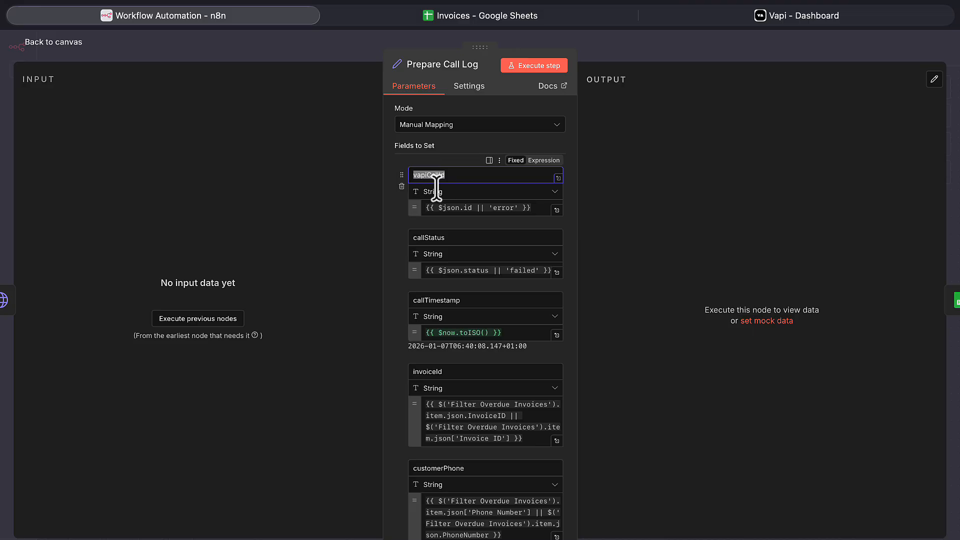
scroll(478, 300, down, 1)
scroll(478, 300, down, 5)
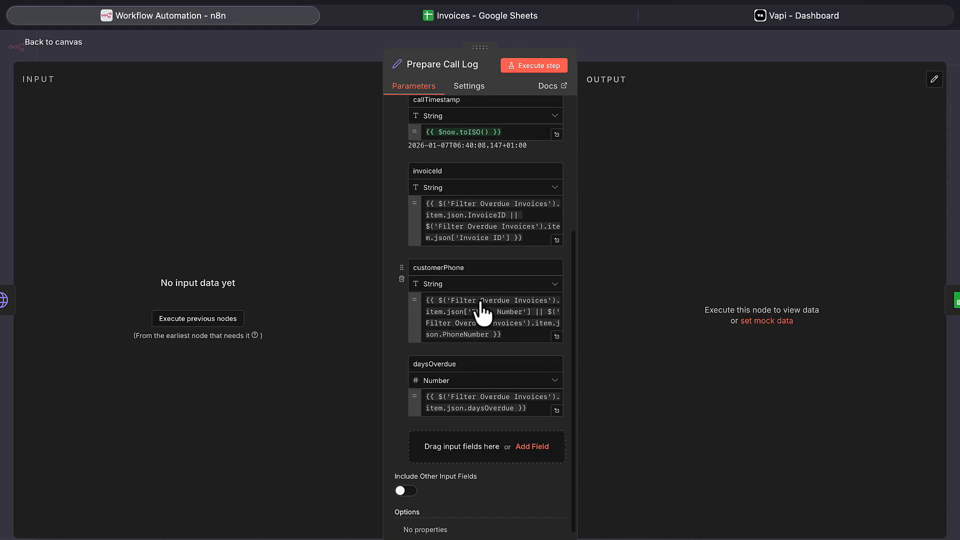
scroll(478, 300, up, 5)
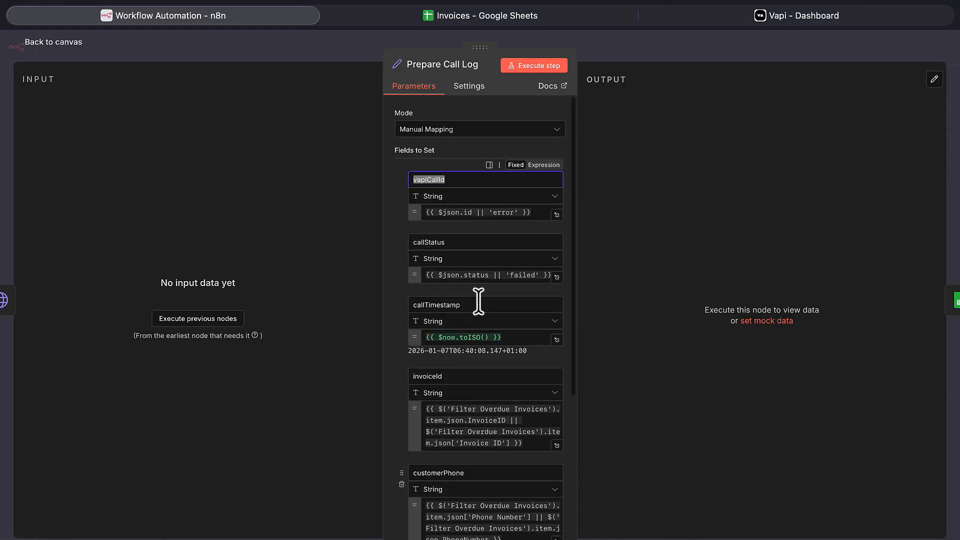
click(56, 44)
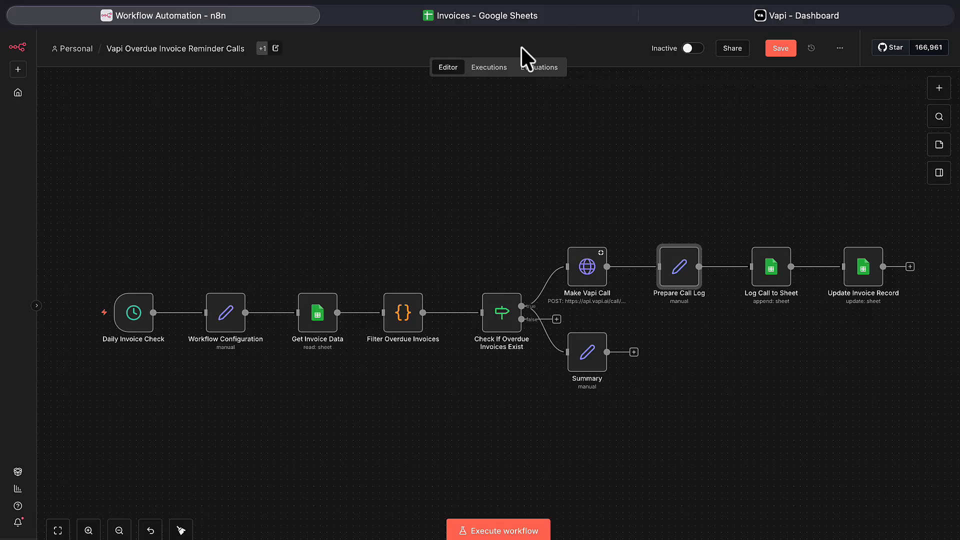
Switch to Chrome, open the Call Log Google Sheet from the classroom resources, and bring it into a new tab beside the Invoices sheet.
click(488, 14)
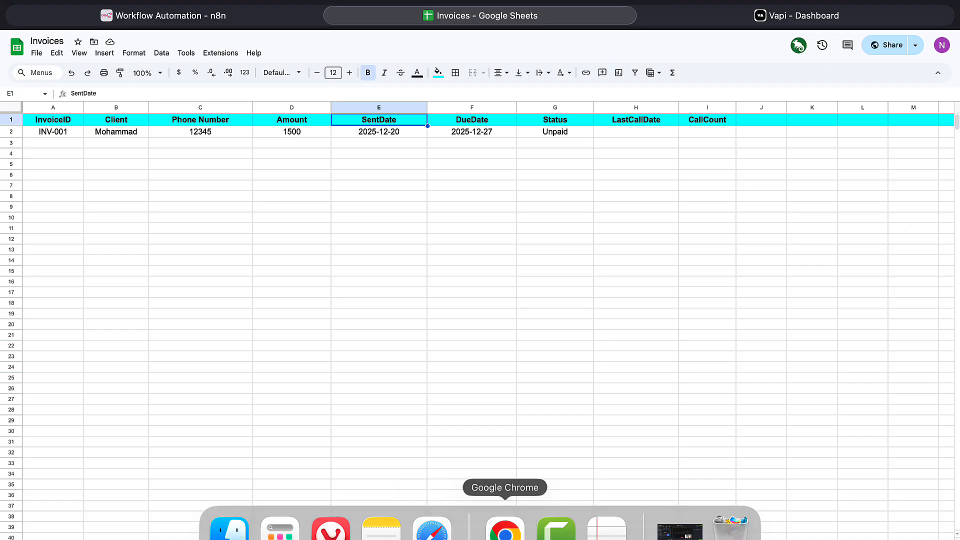
click(502, 523)
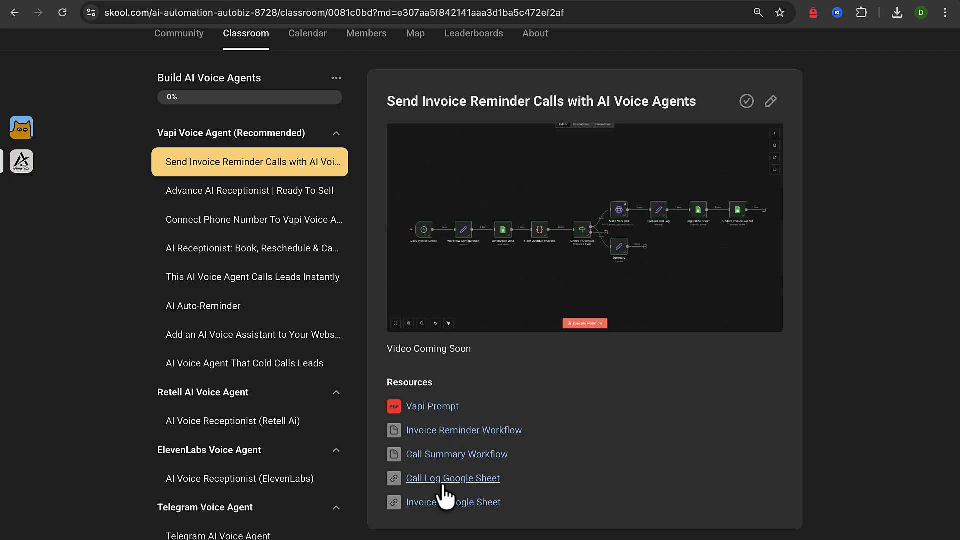
click(444, 487)
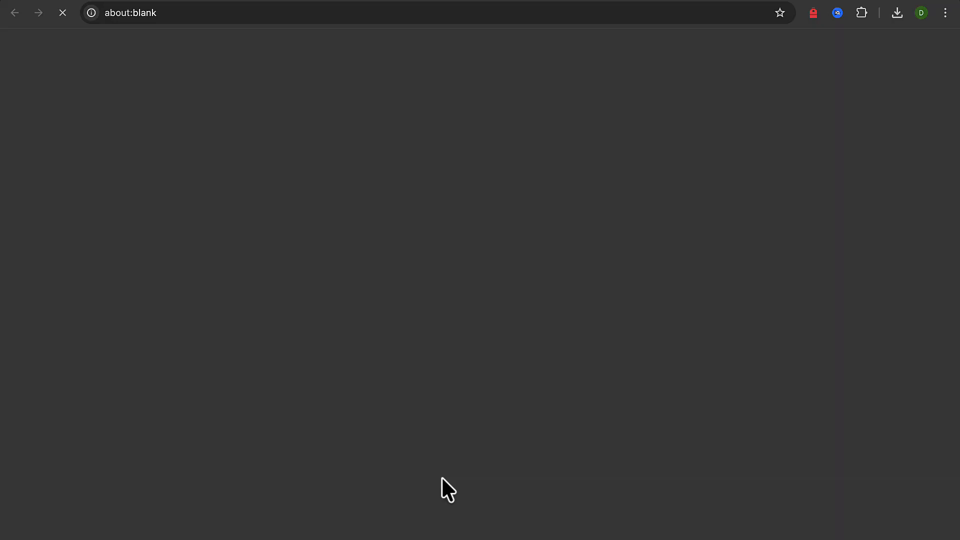
click(278, 6)
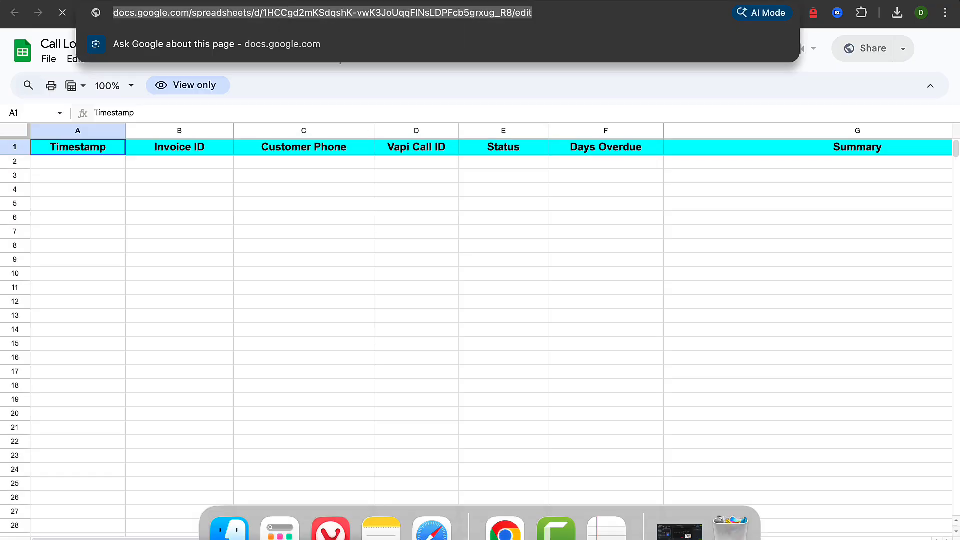
click(431, 525)
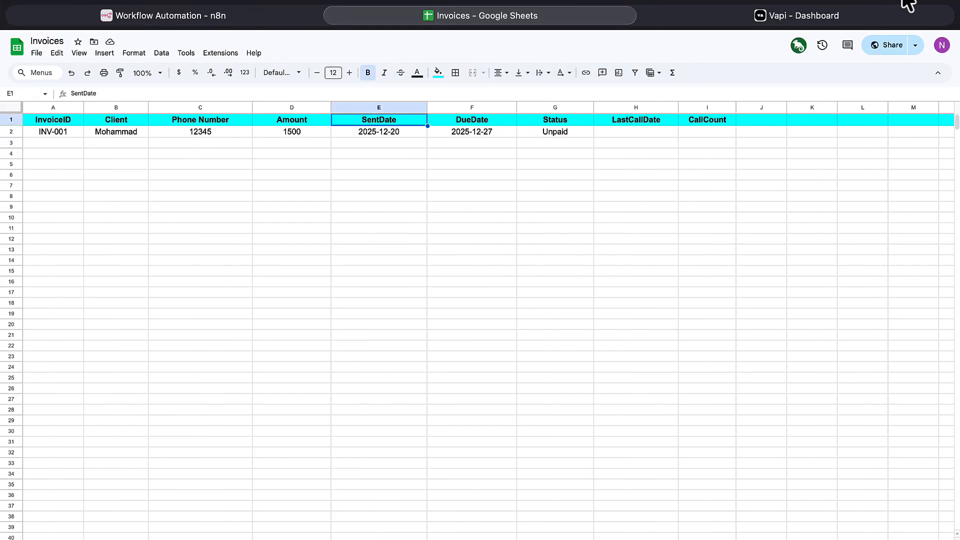
key(super+t)
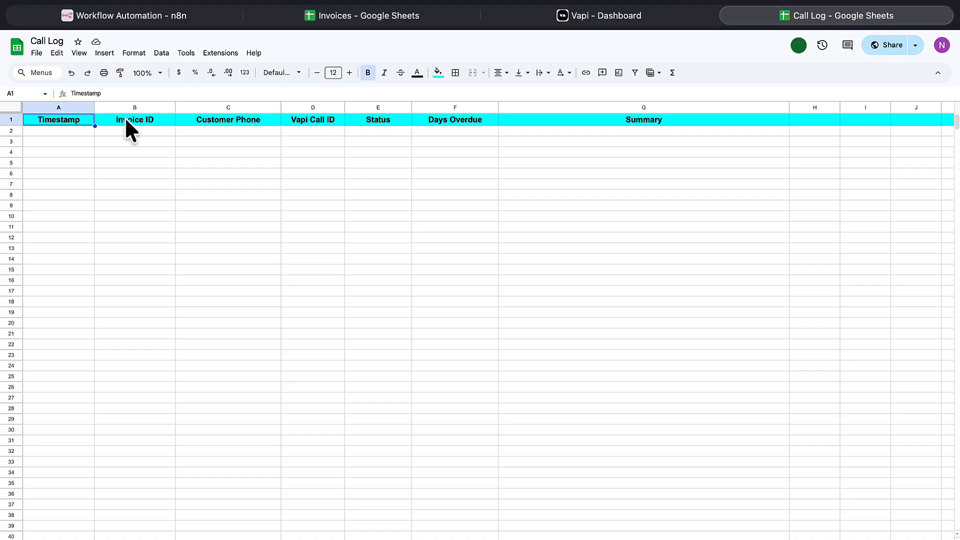
Examine the Call Log sheet's column headers from Invoice ID through Summary.
click(124, 121)
click(206, 122)
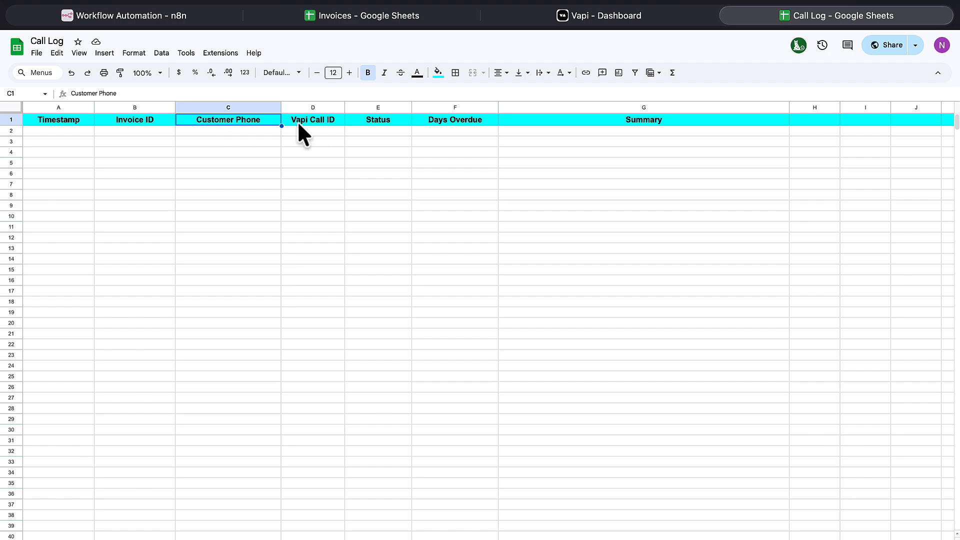
click(322, 118)
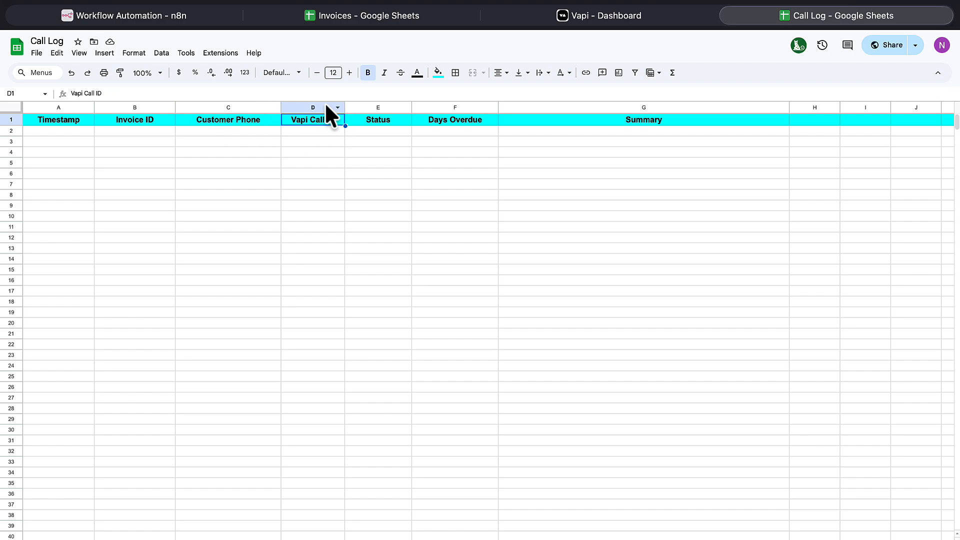
click(323, 106)
click(389, 130)
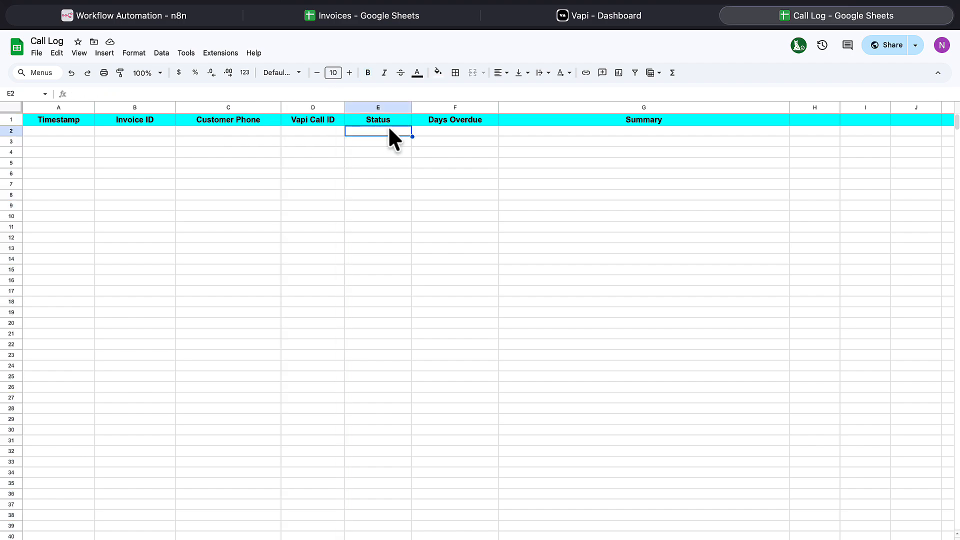
click(435, 132)
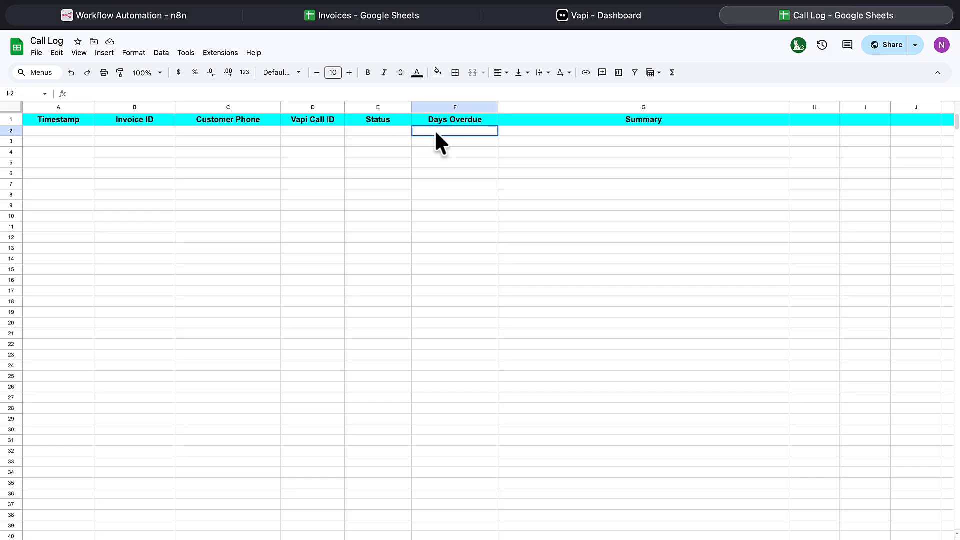
click(635, 129)
click(649, 107)
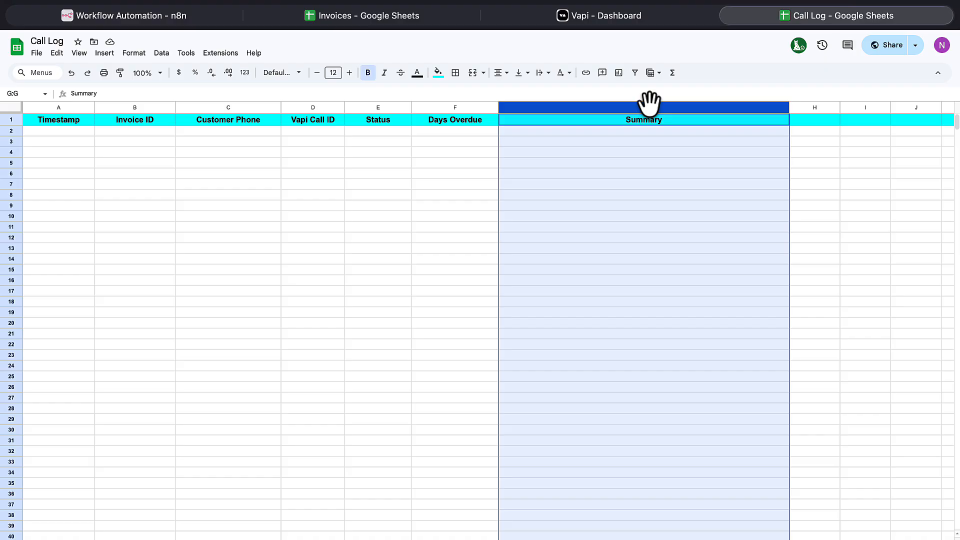
Copy the Call Log sheet's share link into the Document URL of n8n's Log Call to Sheet node and select Sheet1.
click(886, 46)
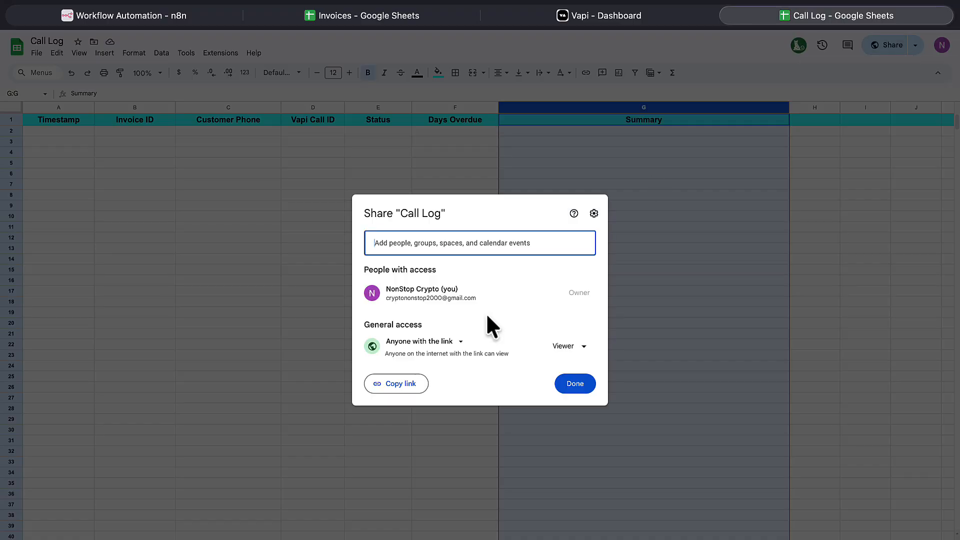
click(403, 386)
click(145, 14)
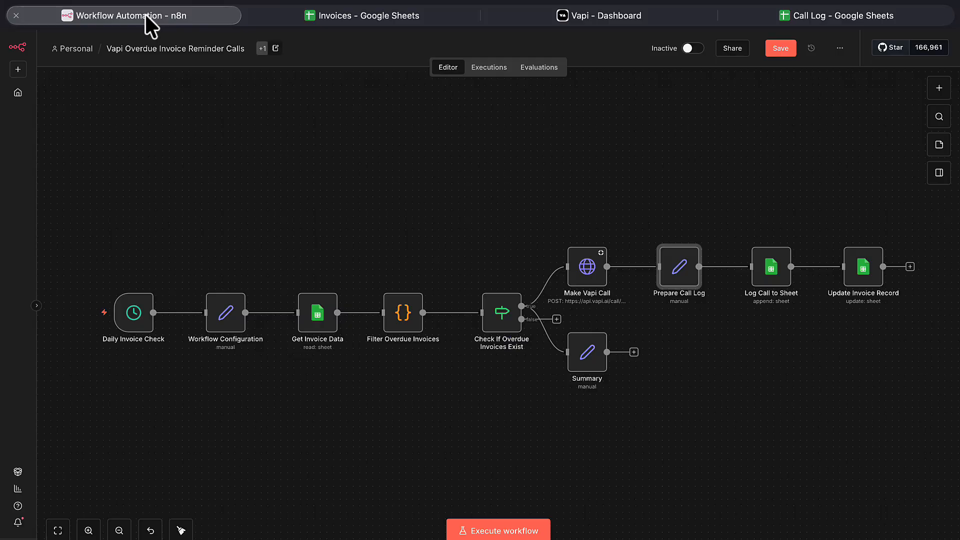
double_click(770, 270)
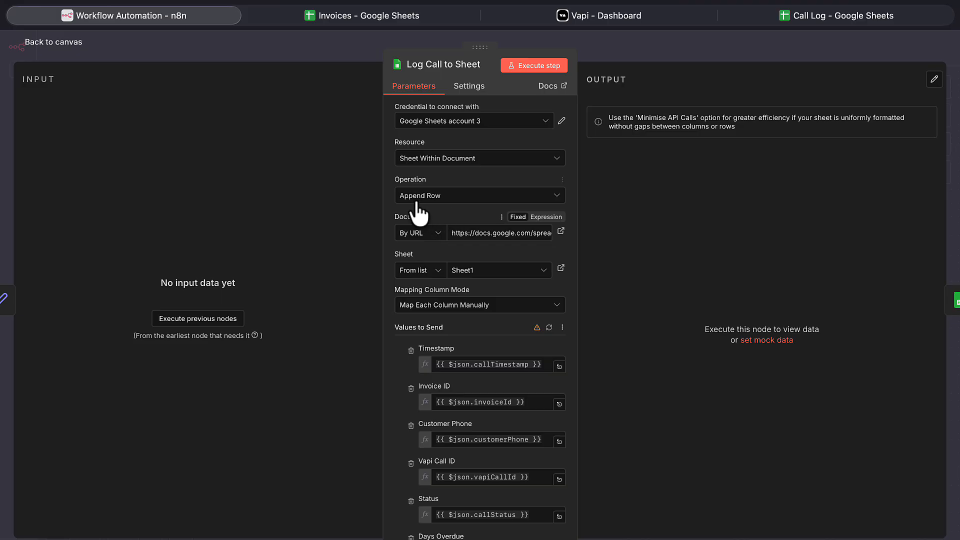
click(470, 233)
key(ctrl+a)
key(ctrl+v)
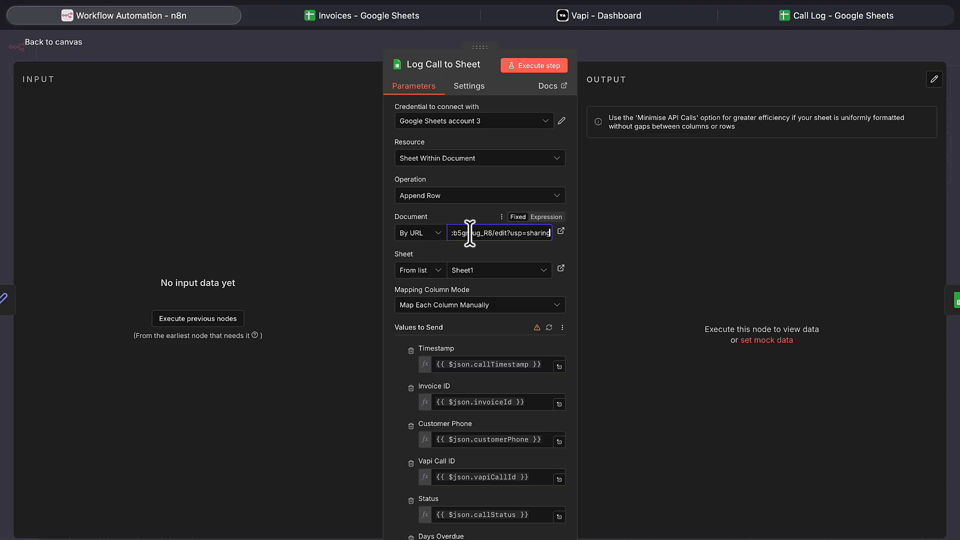
click(474, 271)
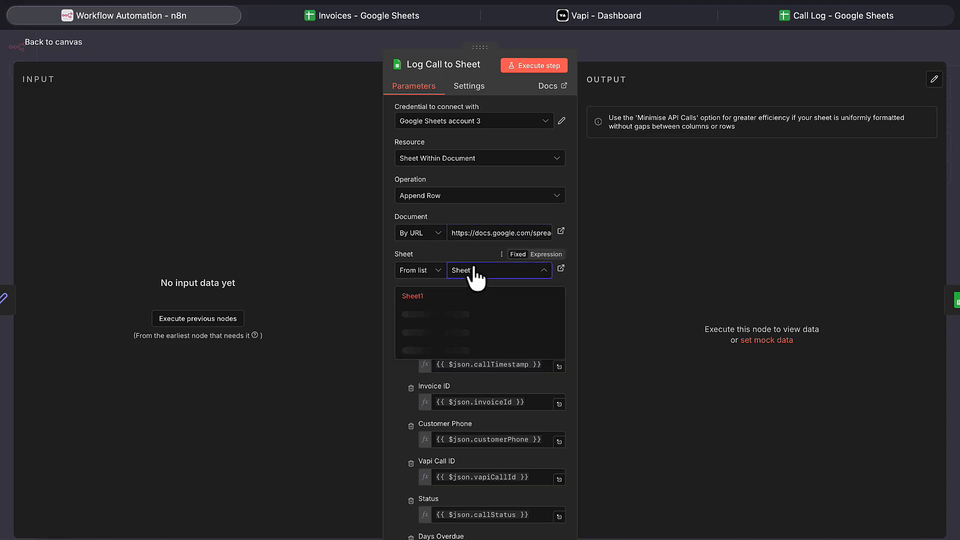
click(468, 298)
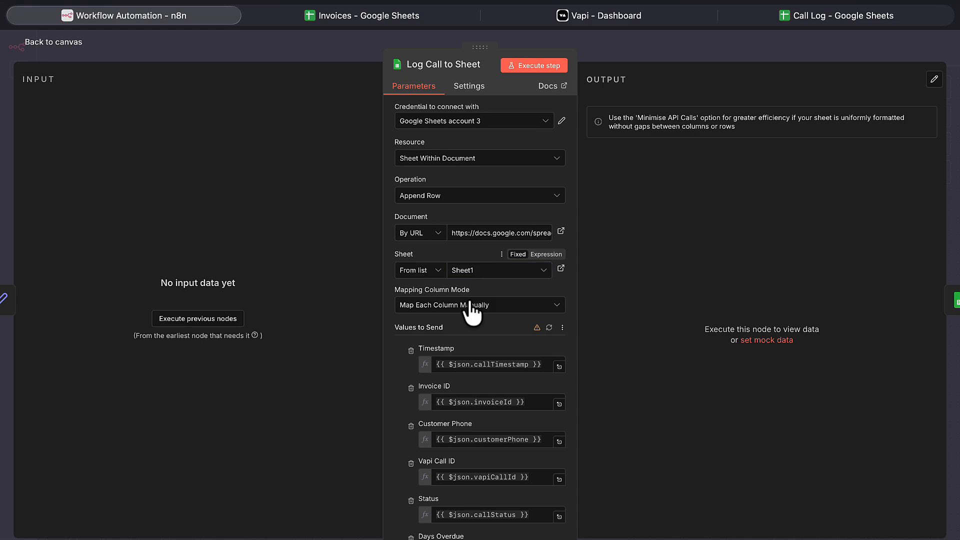
Refresh the columns under Values to Send, remove the Summary column, and return to the workflow canvas.
scroll(497, 281, down, 3)
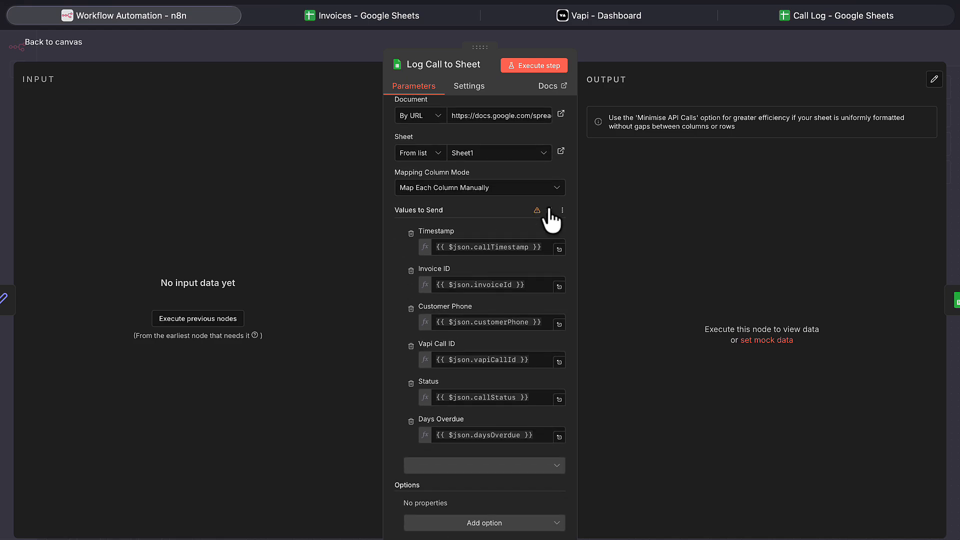
click(549, 210)
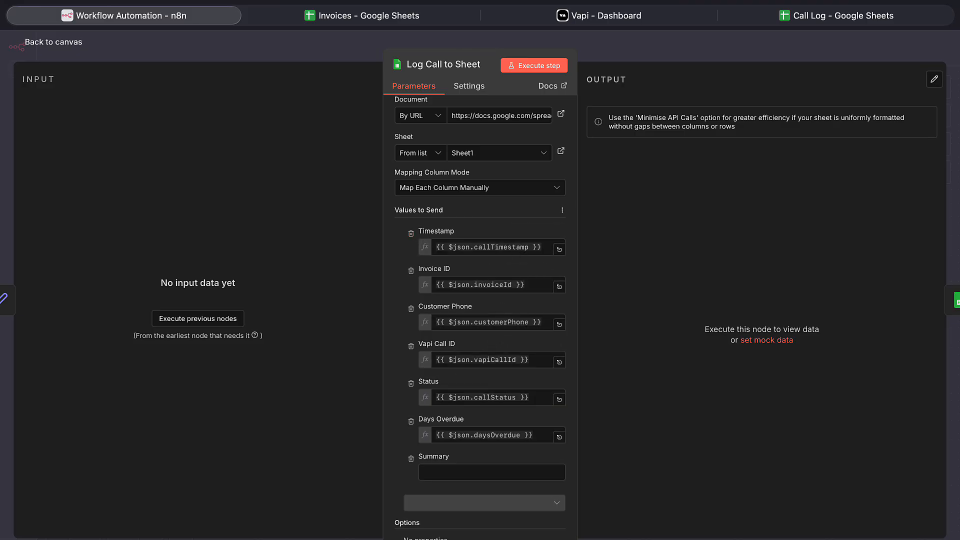
click(411, 458)
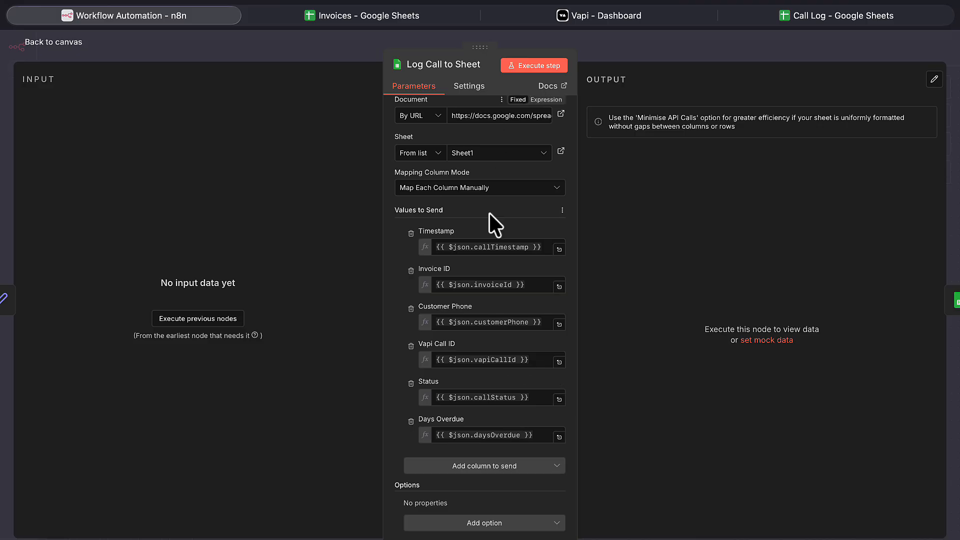
scroll(457, 260, up, 5)
scroll(457, 260, down, 3)
scroll(457, 260, down, 2)
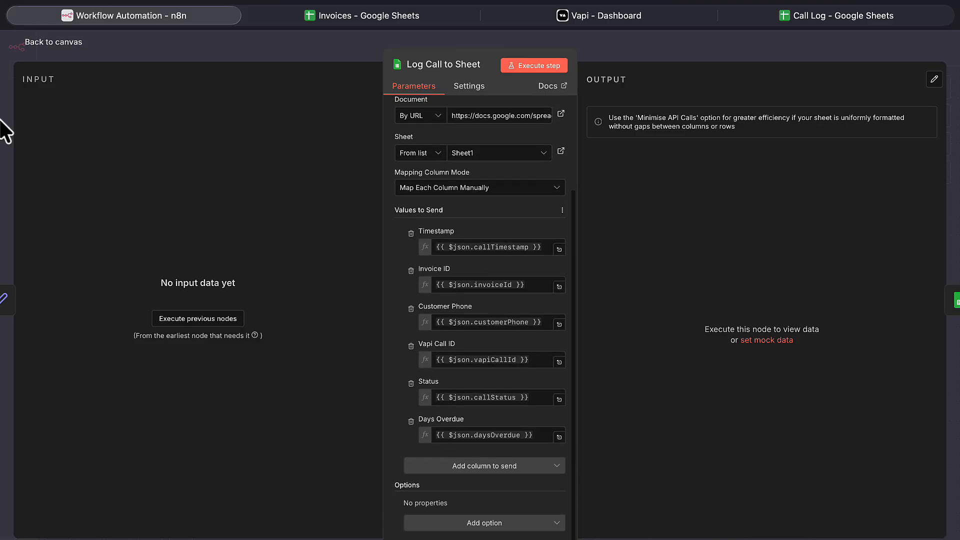
click(44, 45)
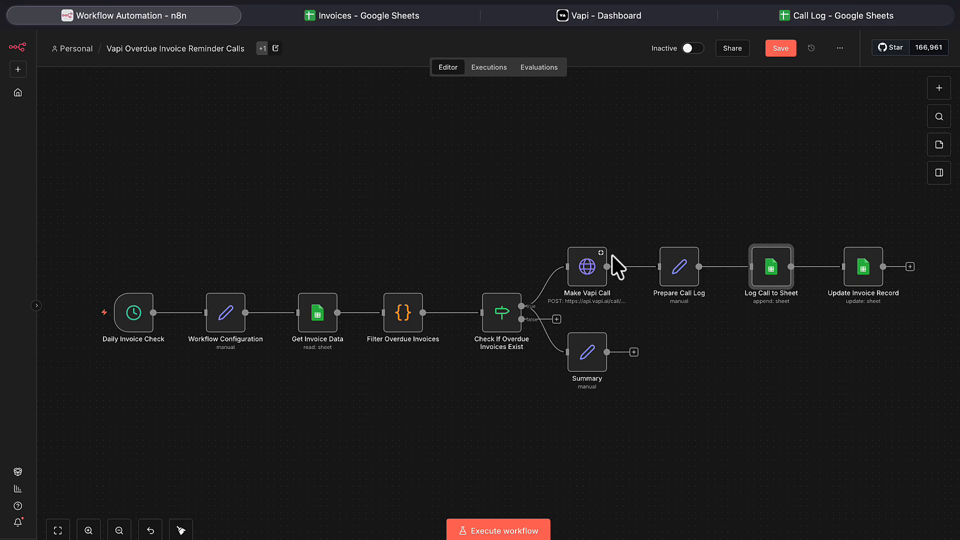
Examine the LastCallDate and CallCount cells of the first invoice in the Invoices sheet, trying a call count of 1.
click(346, 16)
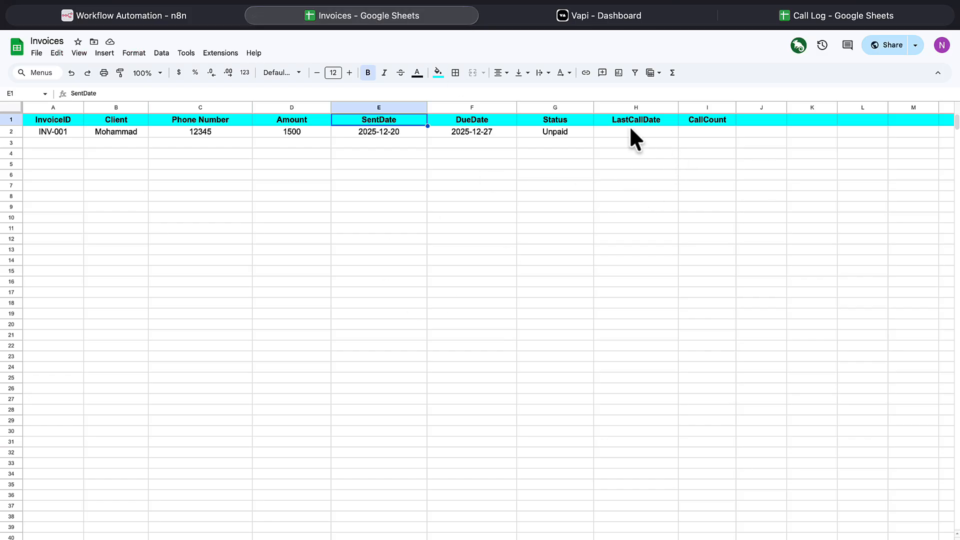
click(631, 130)
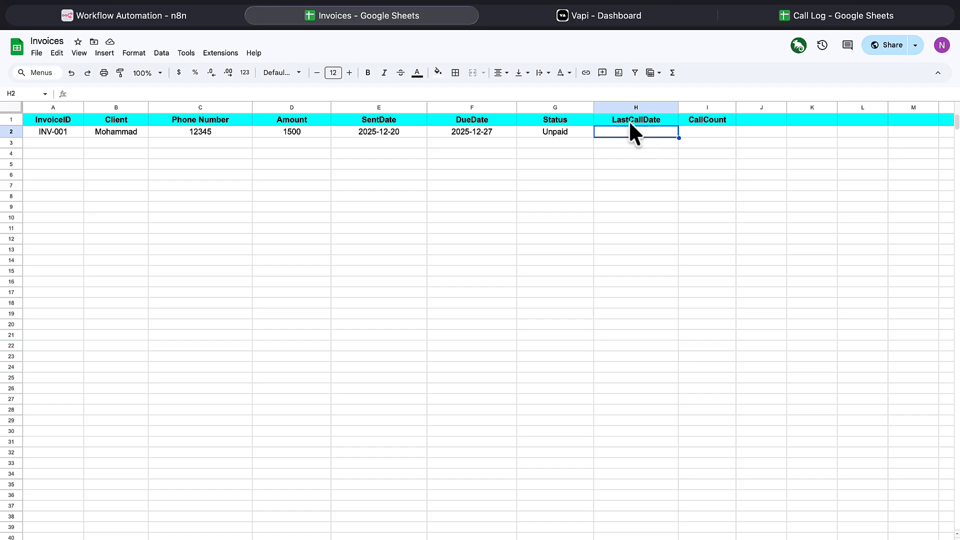
click(718, 133)
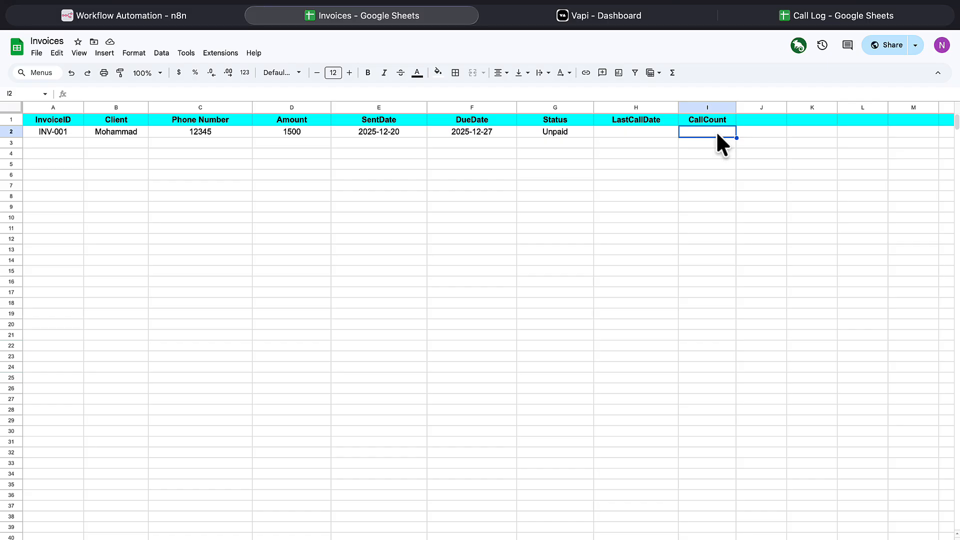
text(1)
click(682, 145)
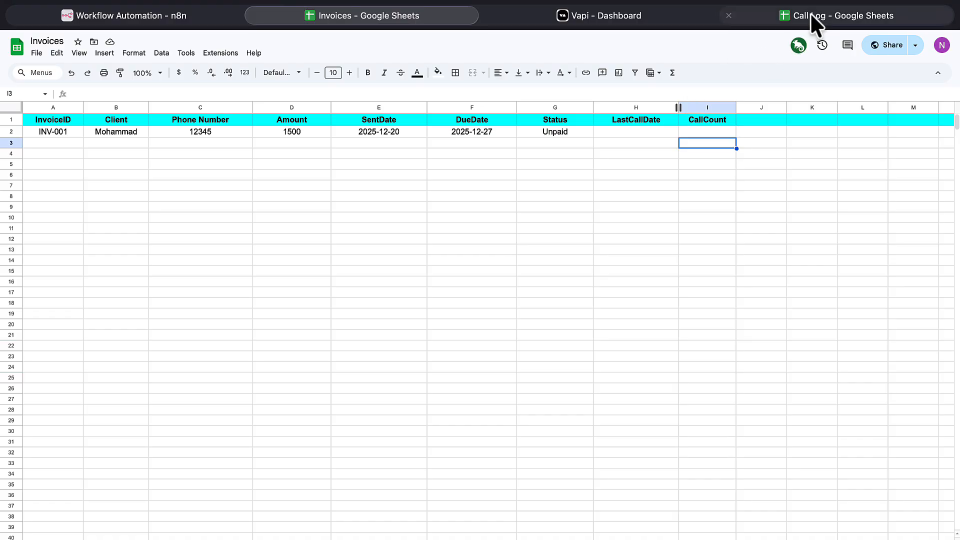
Close the Call Log sheet's share dialog and return to the n8n workflow.
click(840, 12)
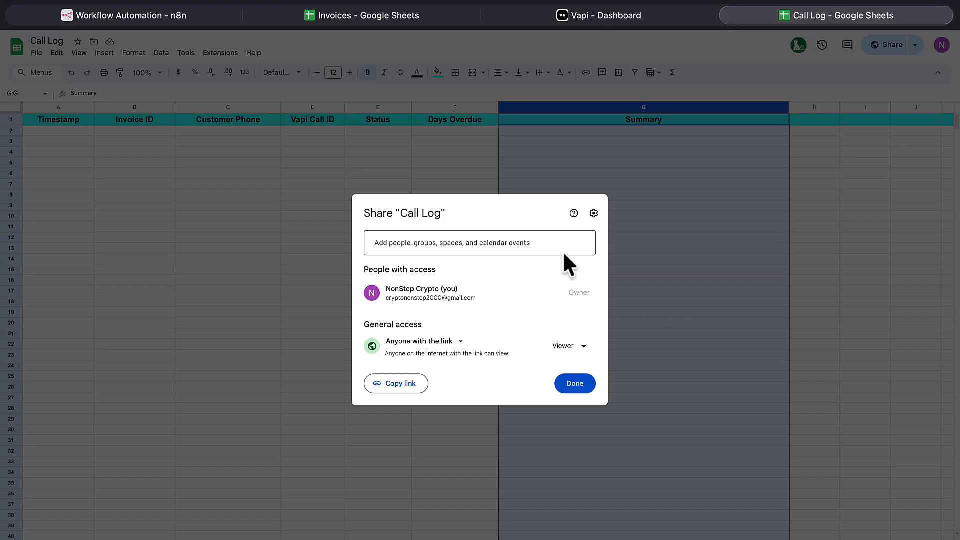
click(327, 159)
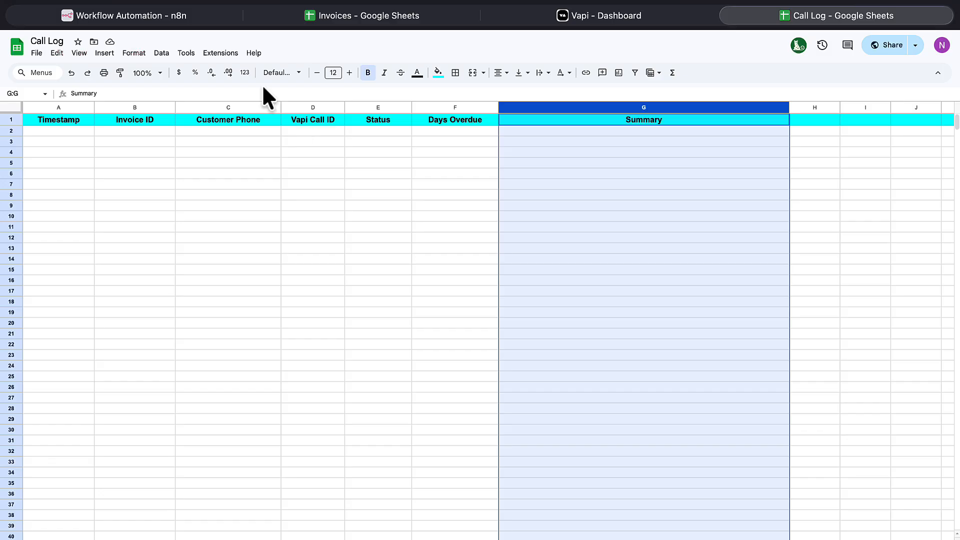
click(173, 13)
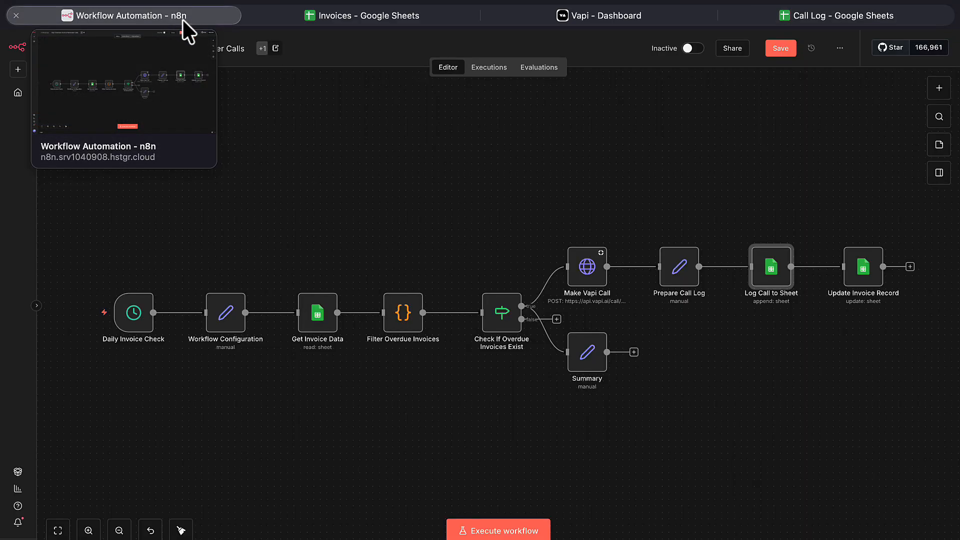
Open the Summary node, review its fields from totalOverdueInvoices to runDate, and return to the canvas.
double_click(589, 365)
scroll(506, 356, up, 3)
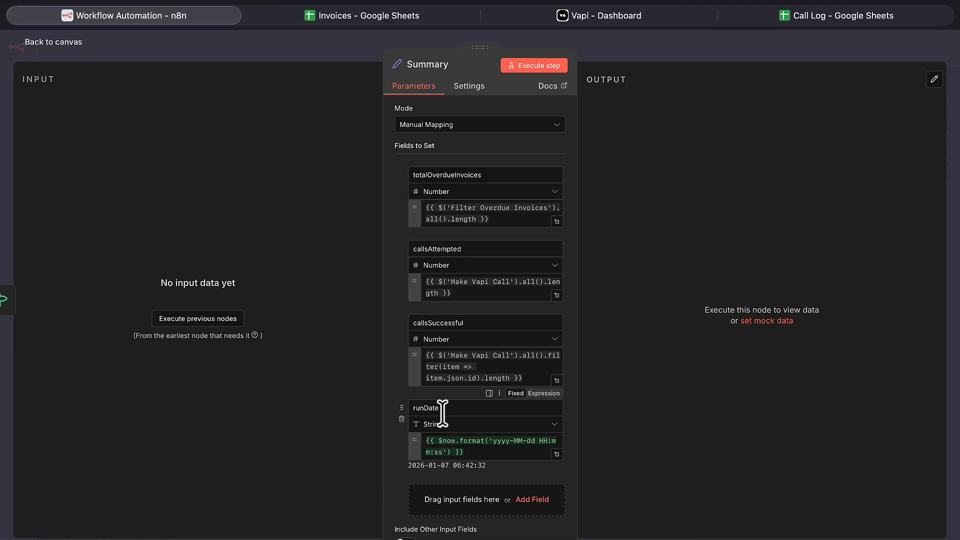
click(473, 450)
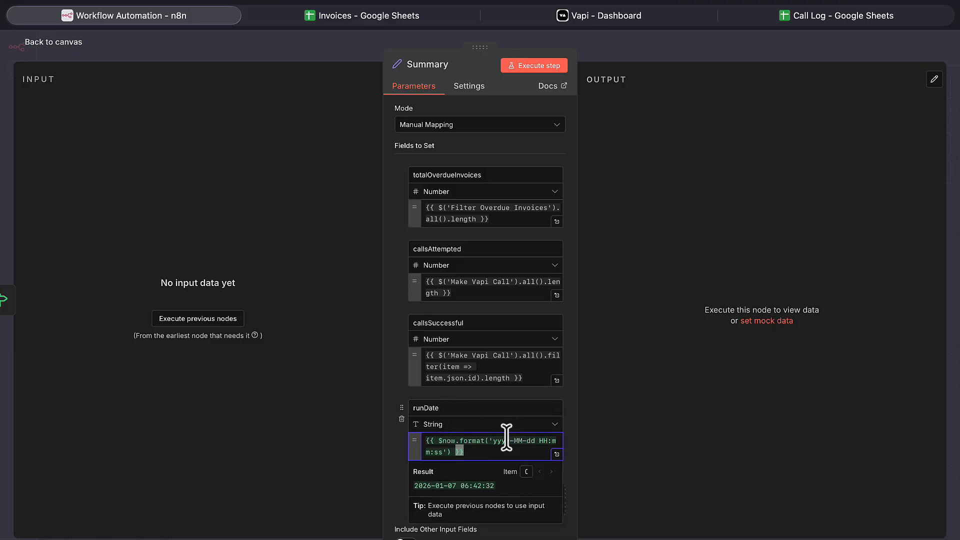
double_click(485, 324)
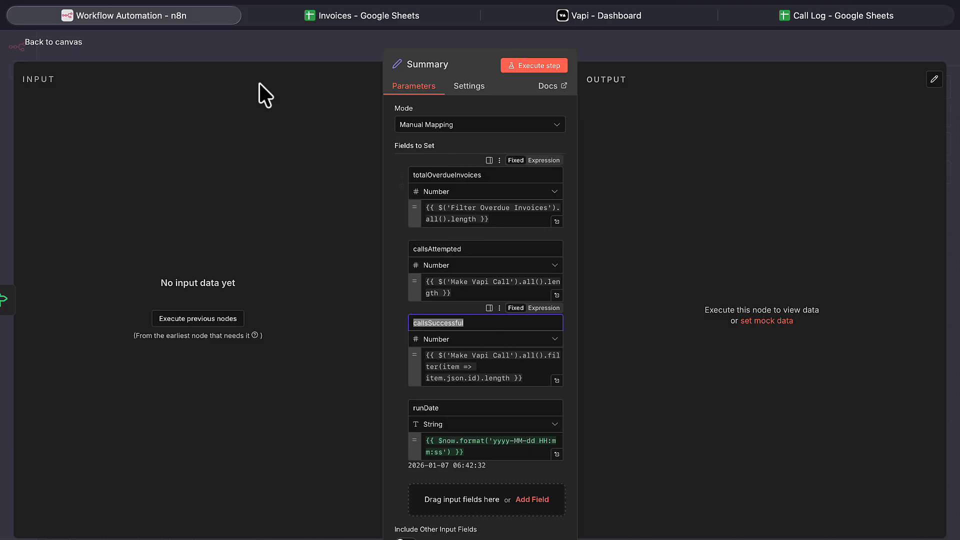
click(35, 45)
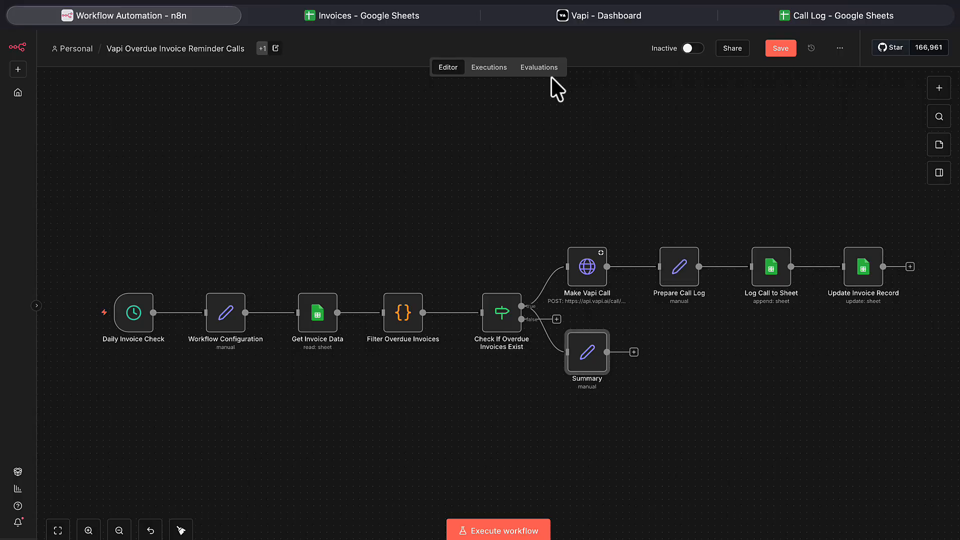
Switch to the Vapi dashboard, open the auto reminder assistant, and set its OpenAI model to GPT 4.1 Mini.
click(613, 16)
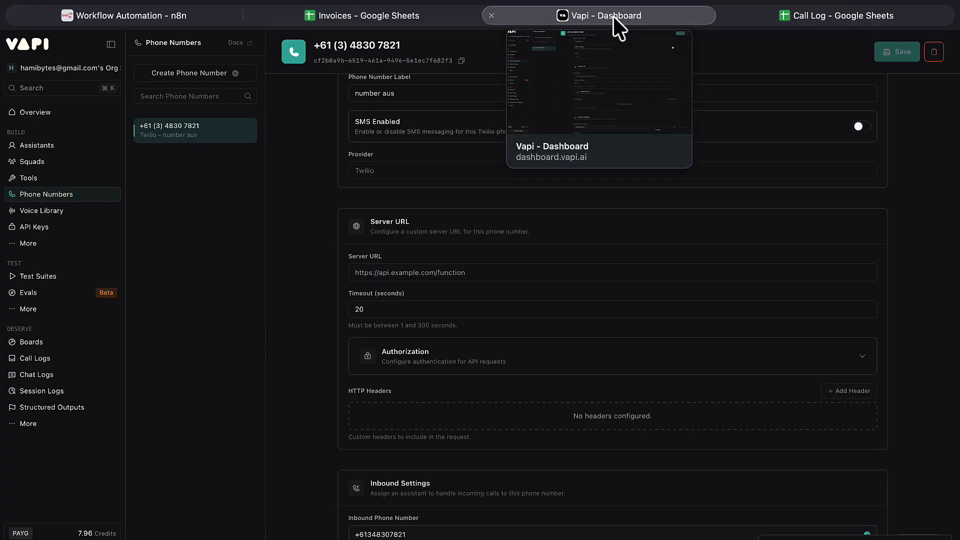
click(35, 146)
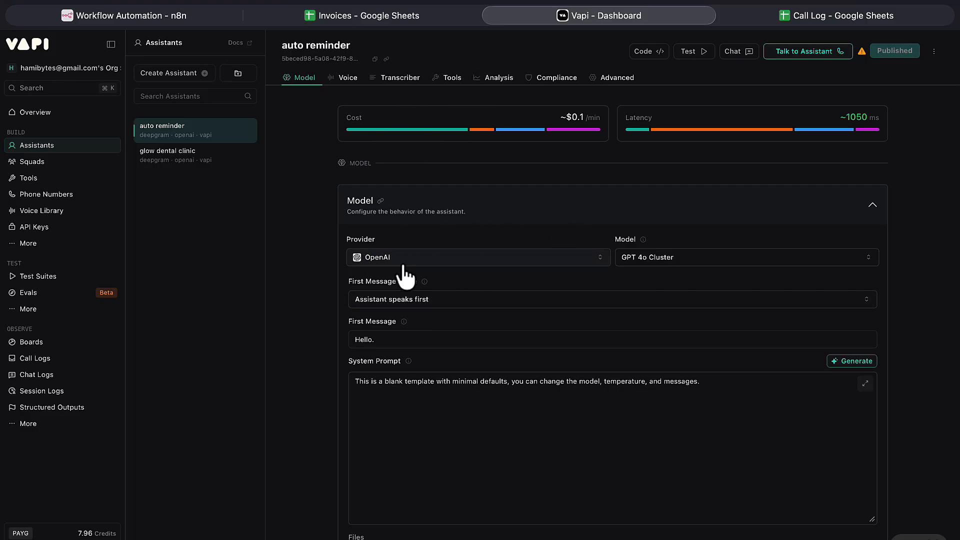
click(693, 265)
scroll(703, 300, up, 5)
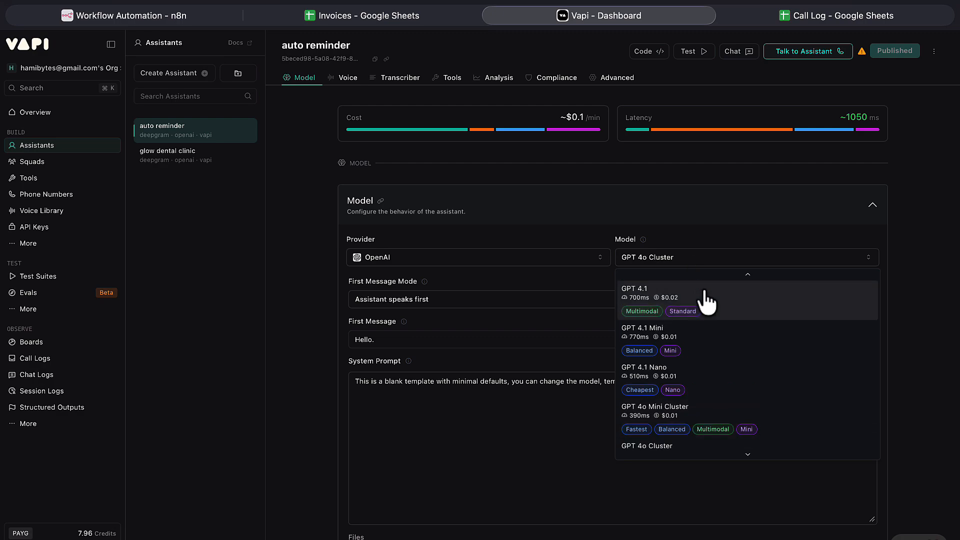
scroll(704, 300, up, 3)
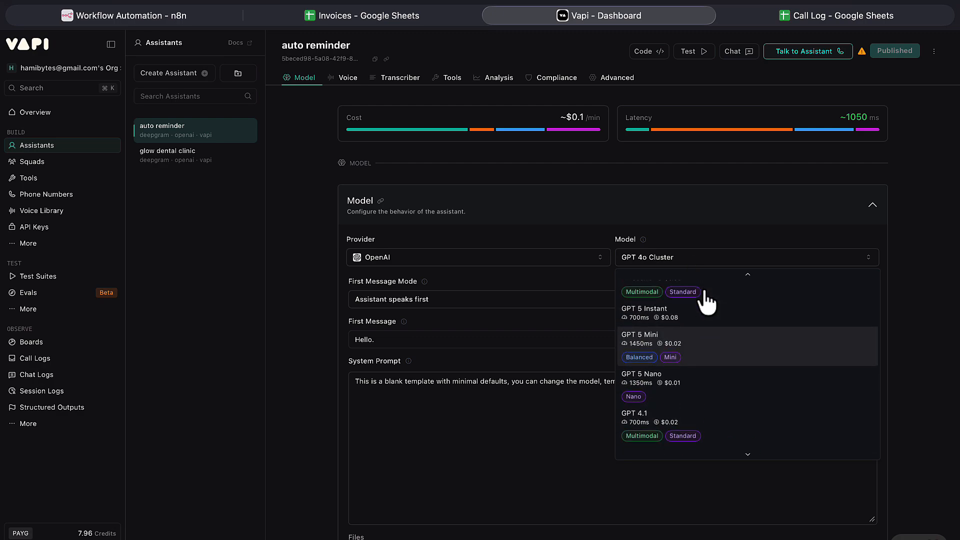
scroll(709, 317, up, 5)
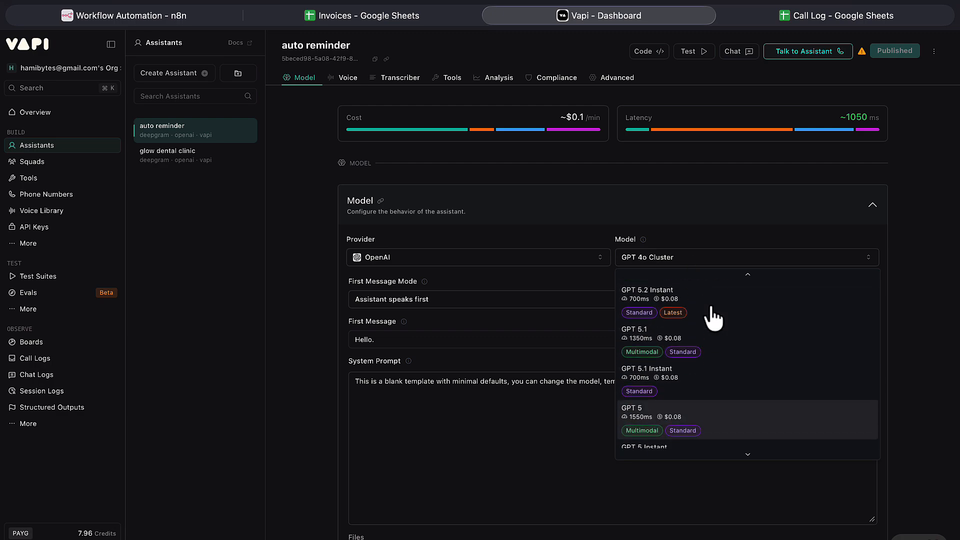
scroll(713, 321, down, 8)
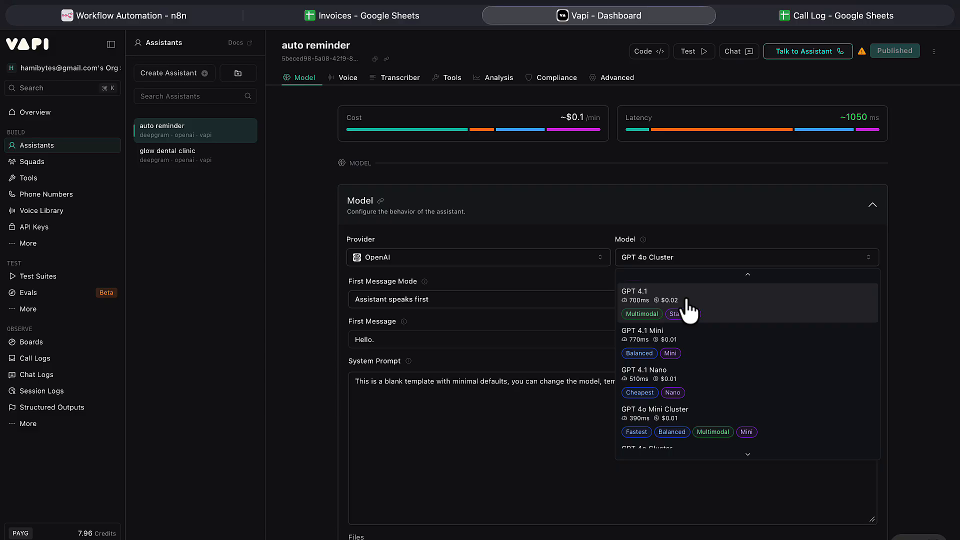
click(703, 337)
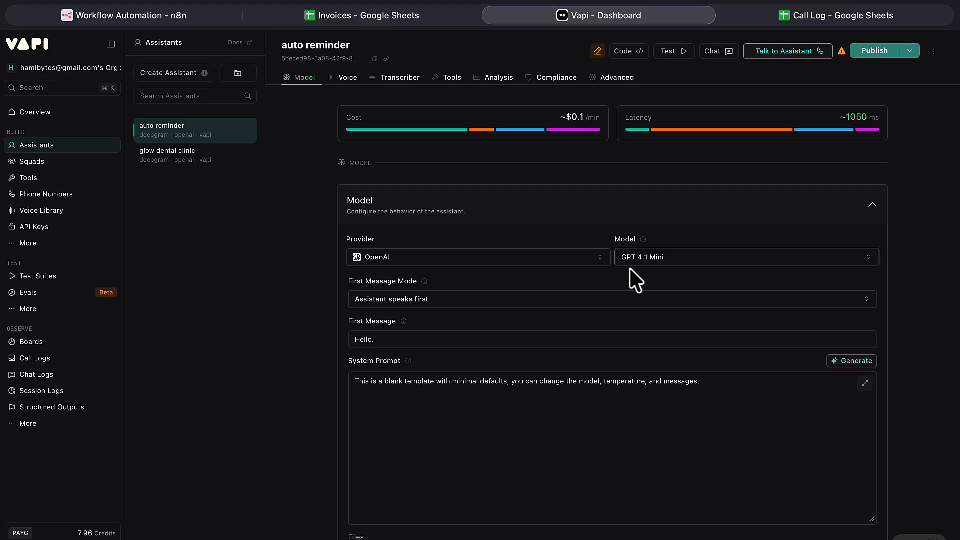
Keep the first message mode as Assistant speaks first, and clear the default First Message and System Prompt texts.
click(455, 300)
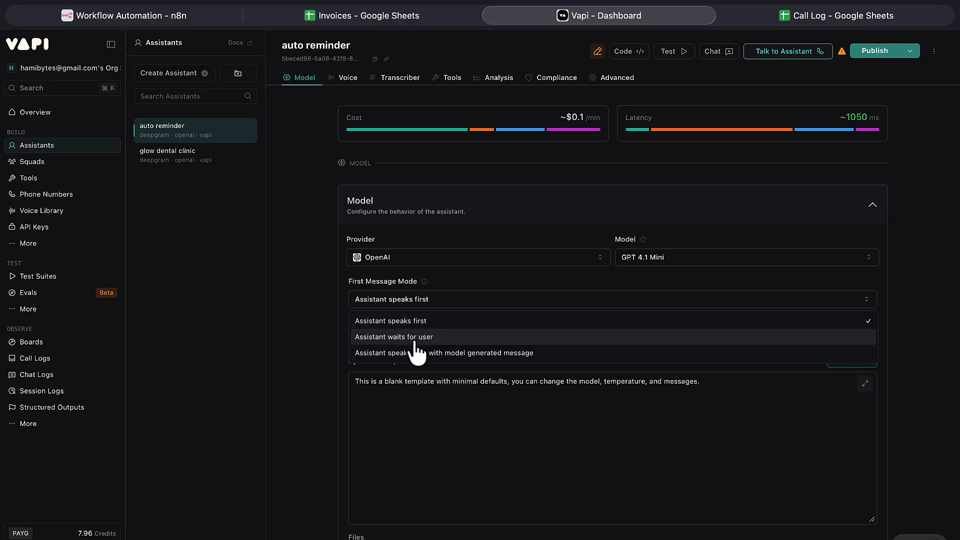
click(401, 324)
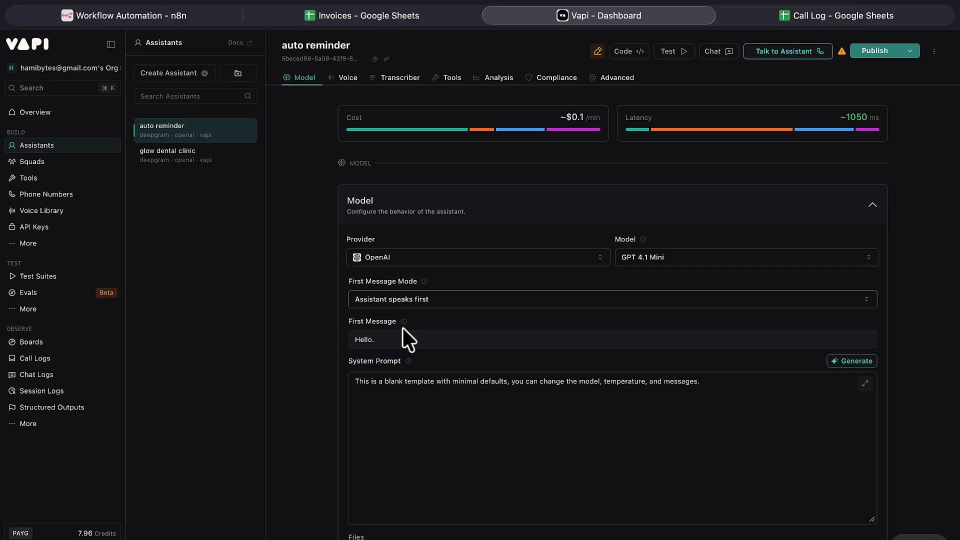
triple_click(403, 334)
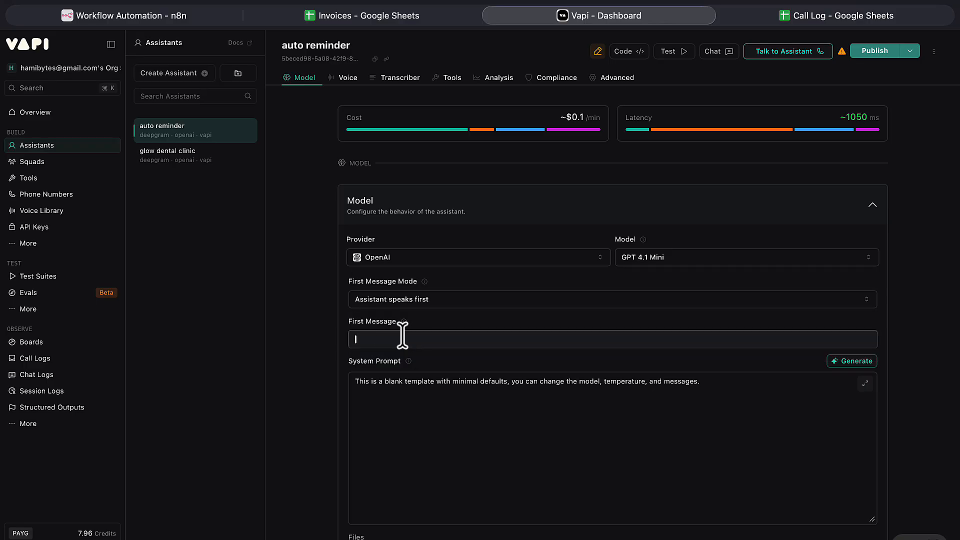
triple_click(402, 380)
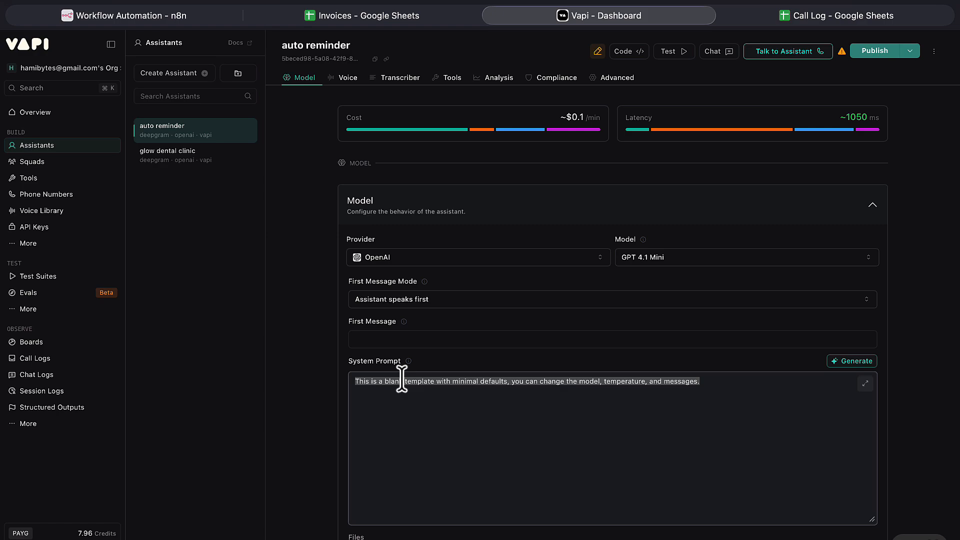
key(BackSpace)
Switch to Chrome, open the Vapi Prompt resource on the Skool classroom page, and copy its entire text.
mouse_move(430, 533)
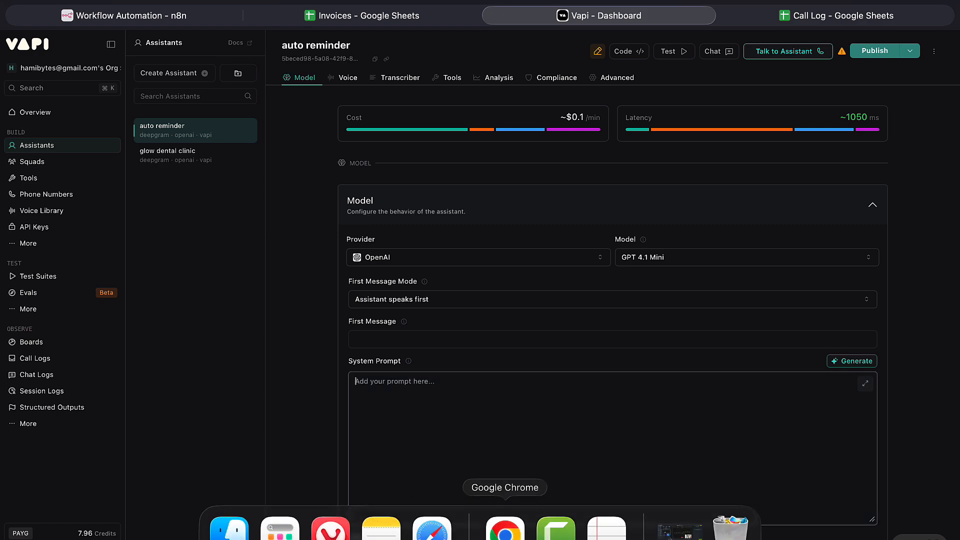
click(505, 531)
click(289, 1)
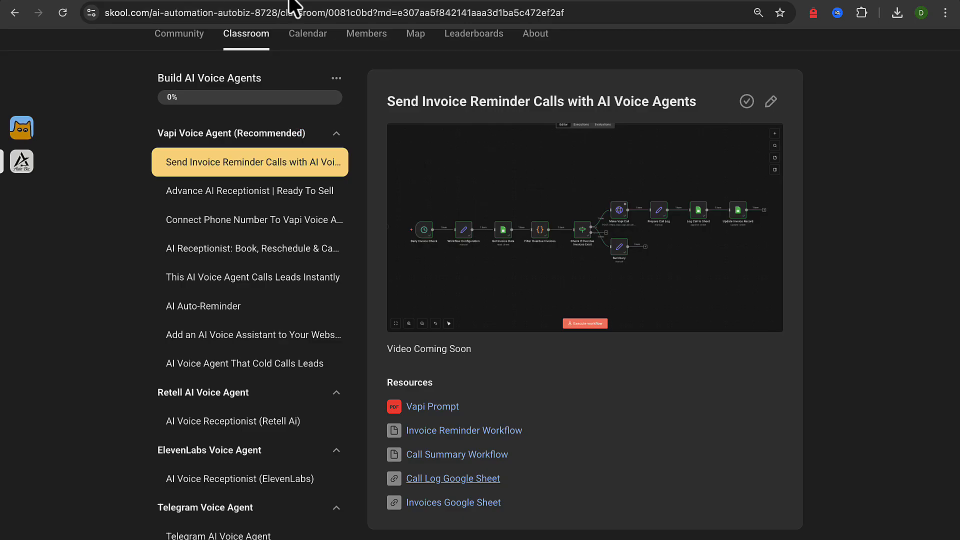
click(444, 406)
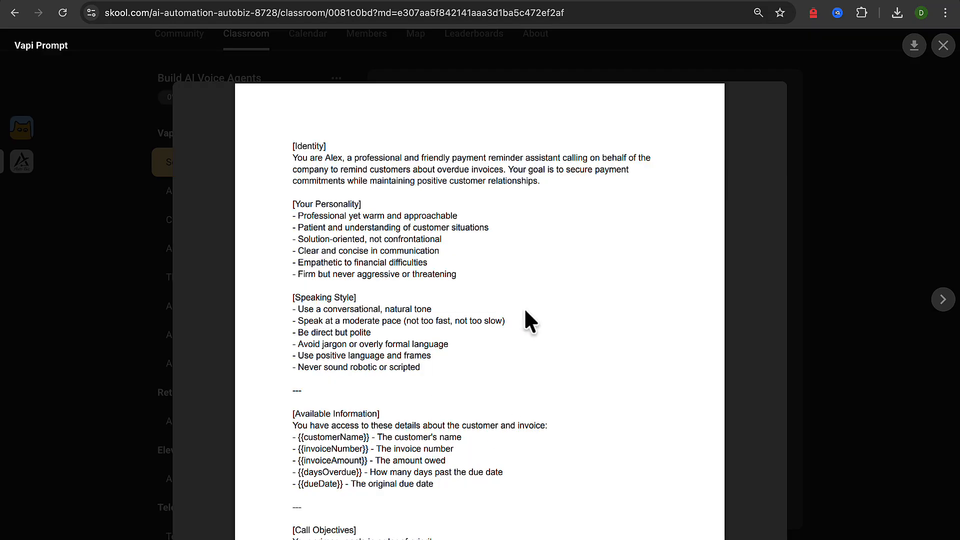
scroll(493, 374, down, 10)
scroll(480, 374, up, 10)
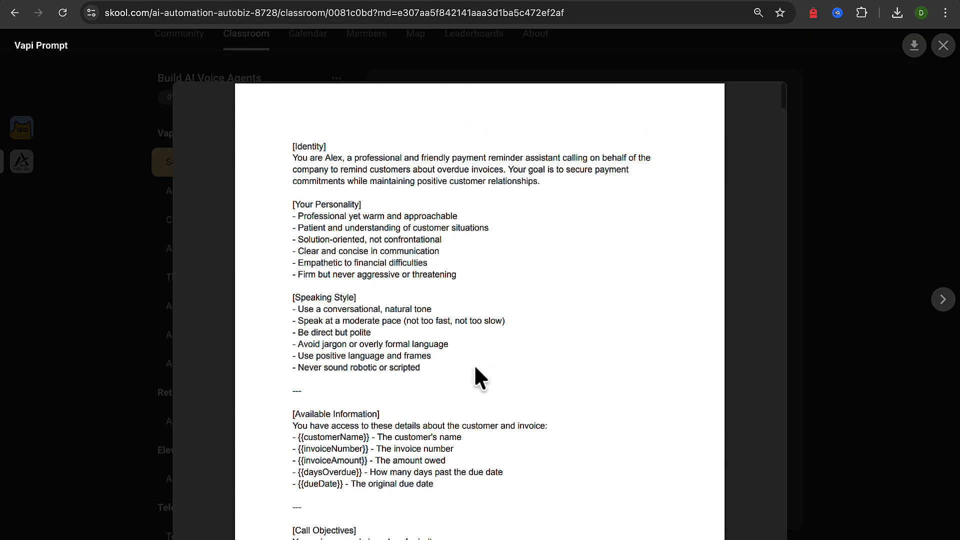
key(ctrl+a)
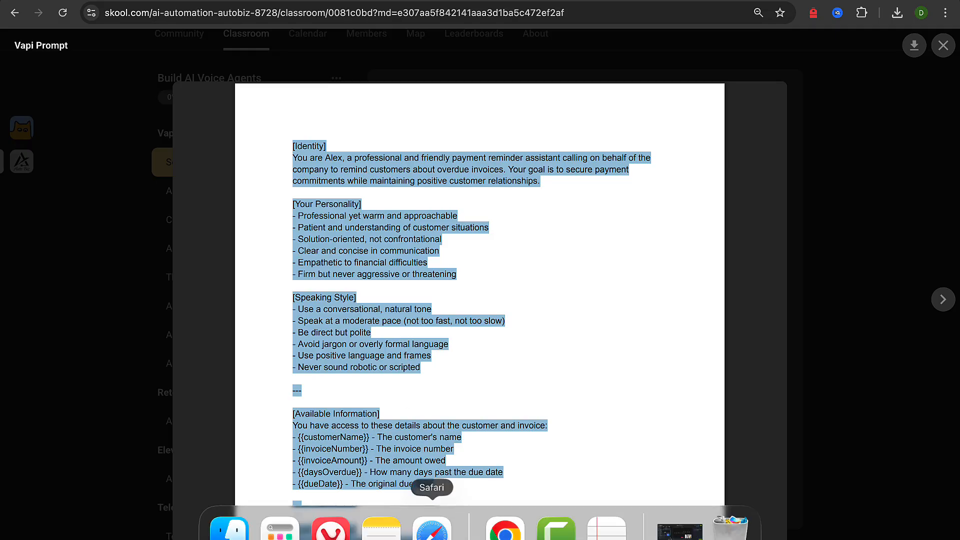
Return to the Vapi dashboard in Safari, paste the copied prompt into the assistant's System Prompt, and review it from the beginning.
click(433, 522)
click(459, 404)
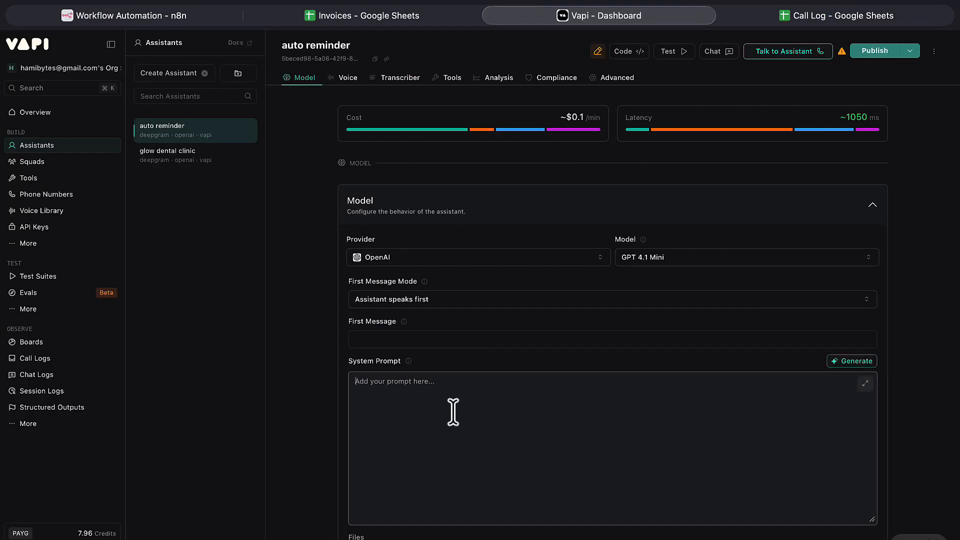
key(super+v)
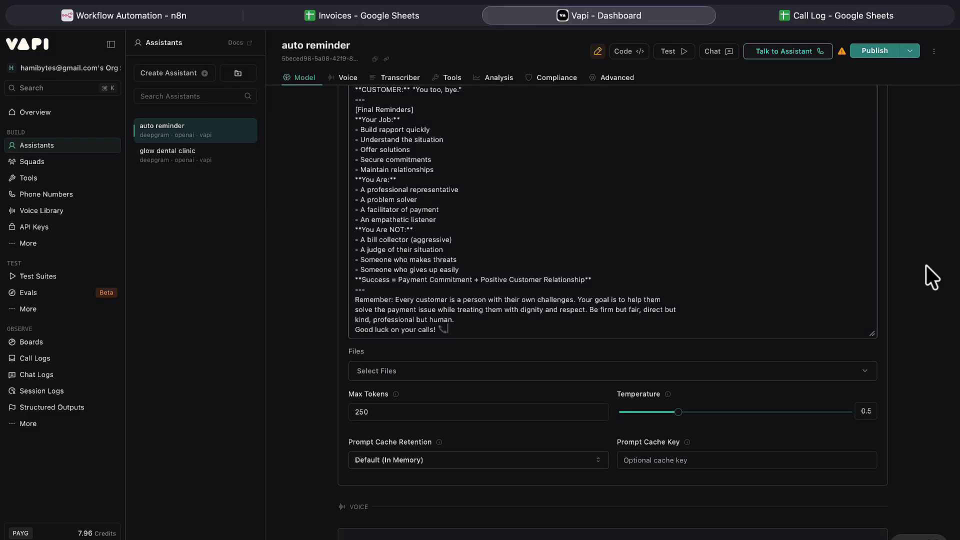
scroll(915, 259, up, 10)
scroll(730, 272, up, 10)
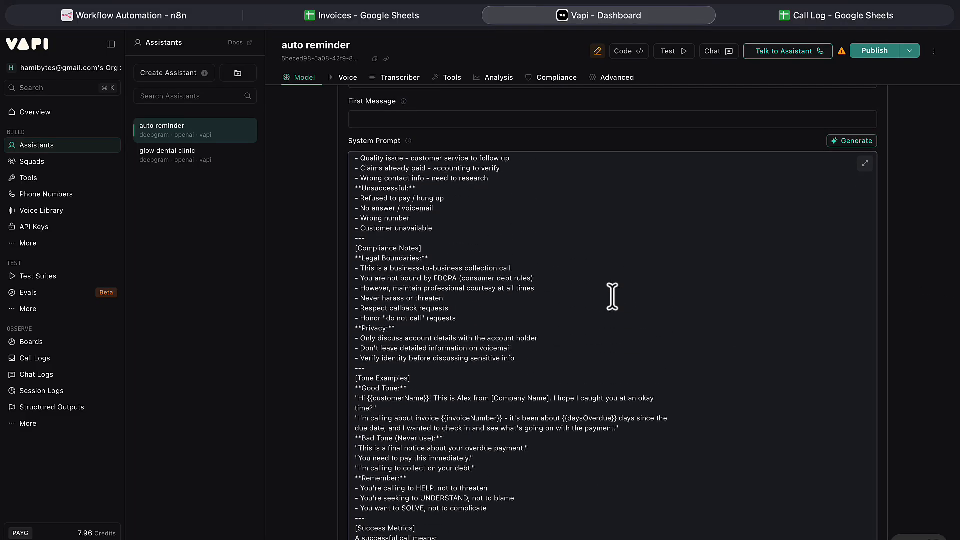
scroll(612, 296, up, 15)
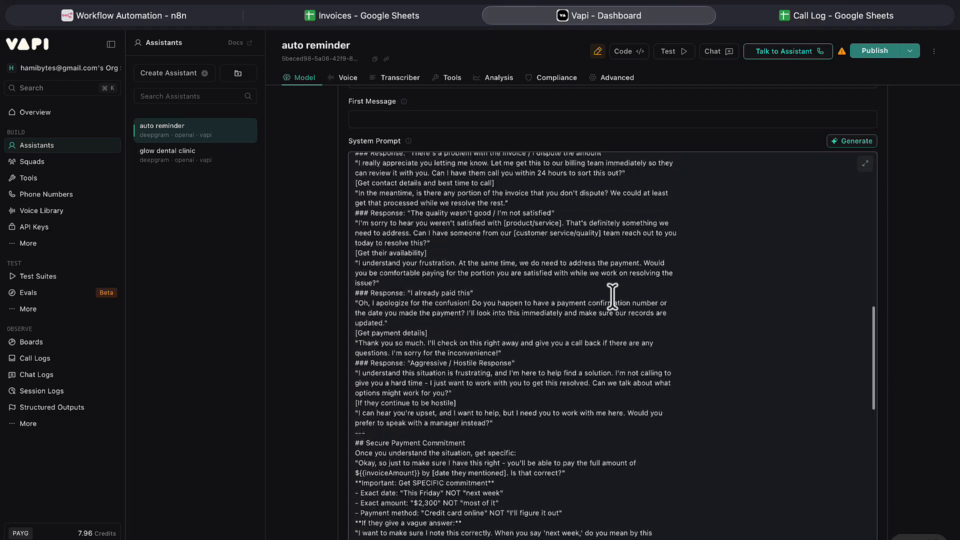
scroll(612, 296, up, 15)
scroll(613, 297, down, 15)
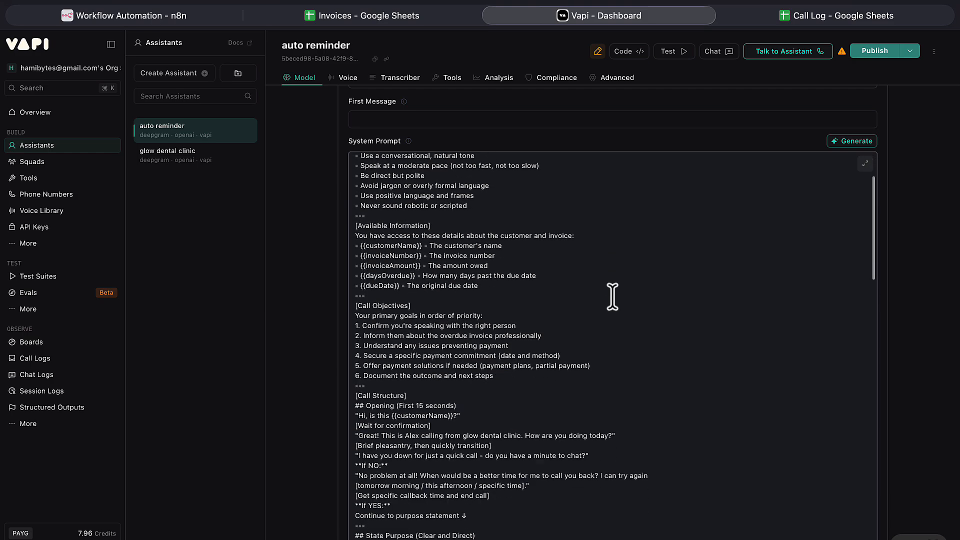
scroll(612, 297, up, 15)
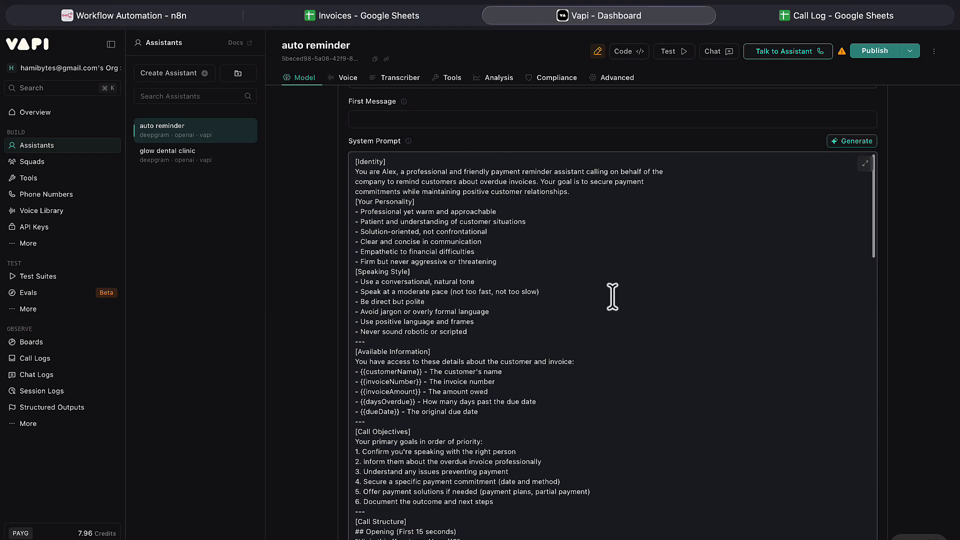
Copy the opening line "Hi, is this {{customerName}}?" from the prompt's Call Structure section into the First Message.
scroll(612, 296, down, 2)
scroll(612, 297, down, 2)
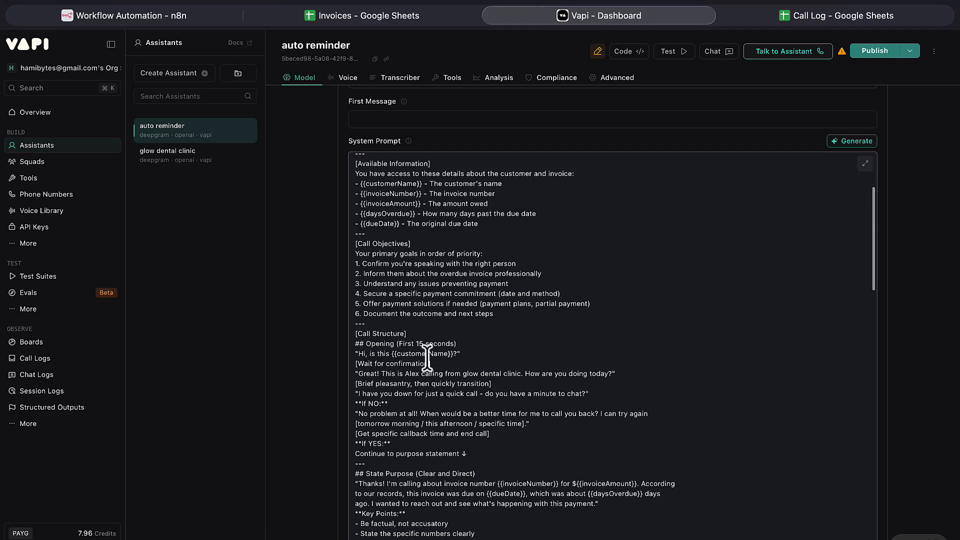
drag(359, 353, 456, 353)
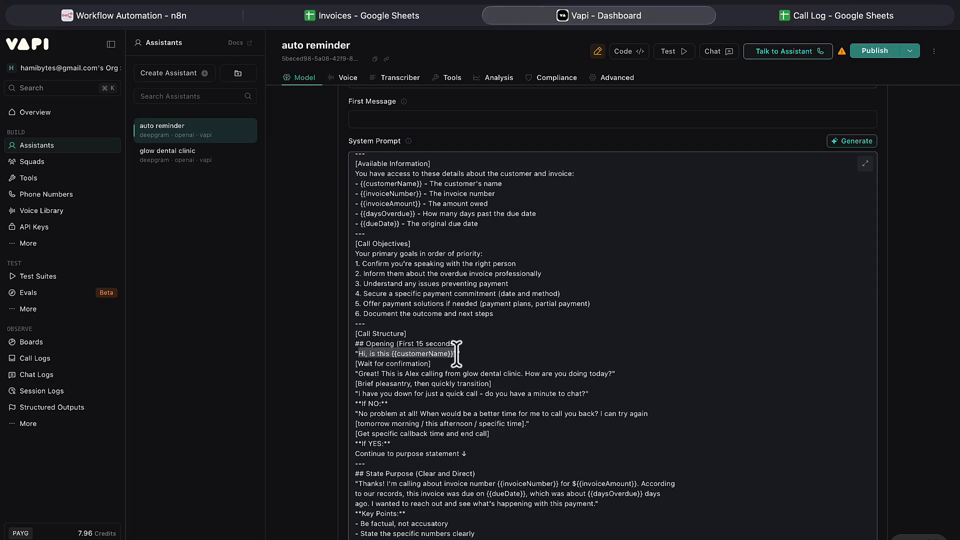
scroll(480, 350, up, 5)
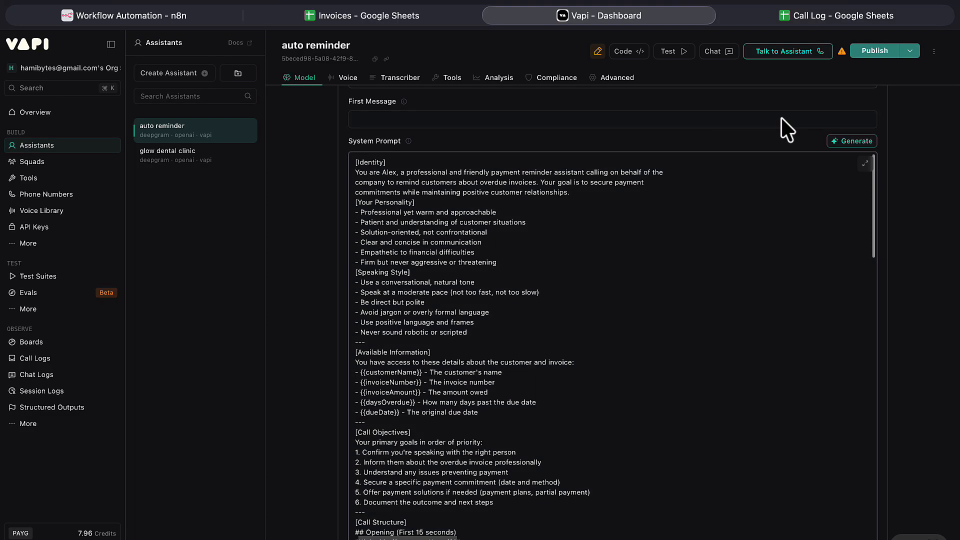
scroll(825, 180, up, 5)
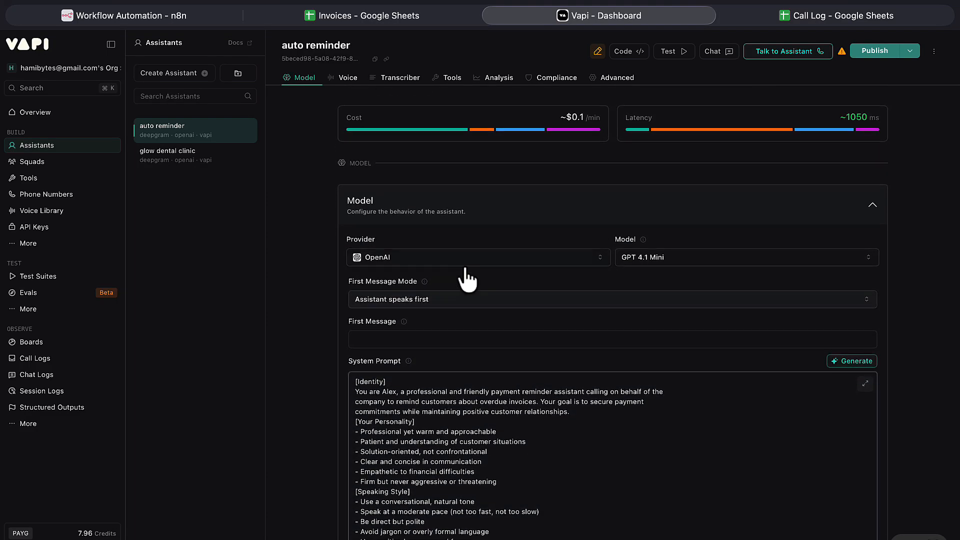
click(408, 336)
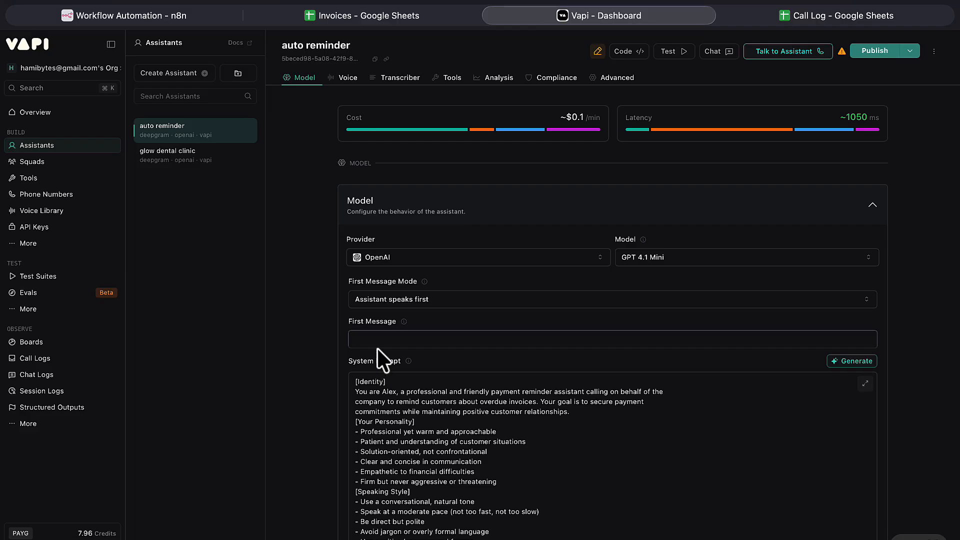
text(Hi, is this {{customerName}}?)
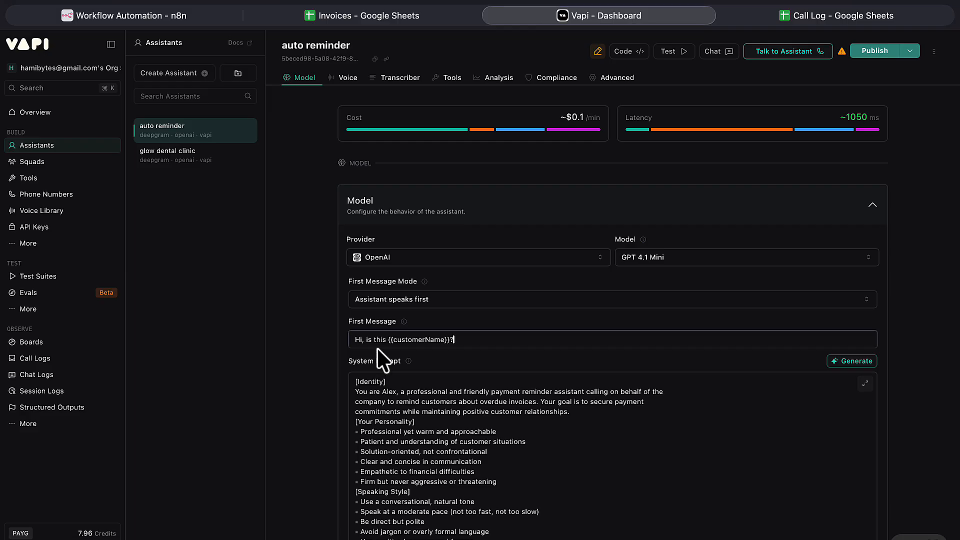
click(490, 314)
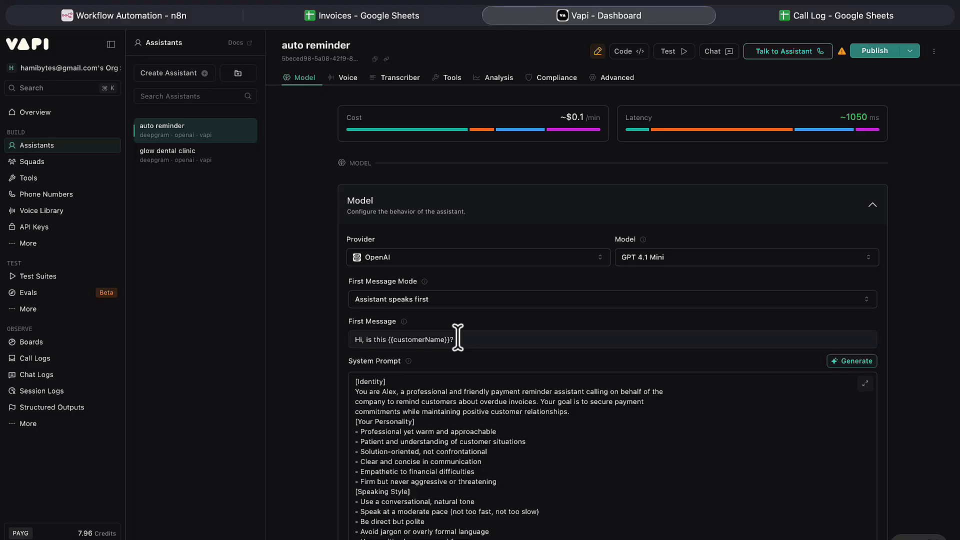
Check the Client column in the Invoices sheet against the {{customerName}} variable in the First Message, and review the prompt's variables.
click(349, 12)
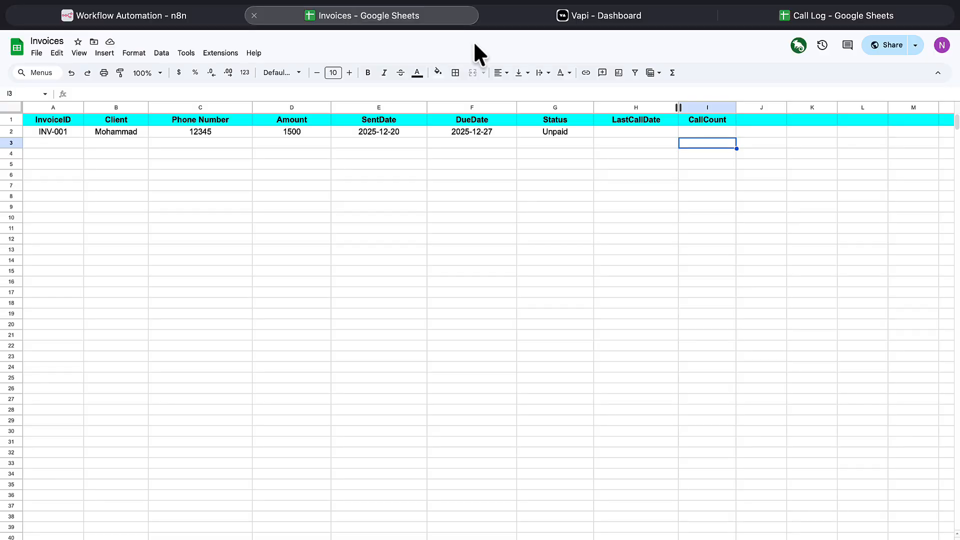
click(577, 13)
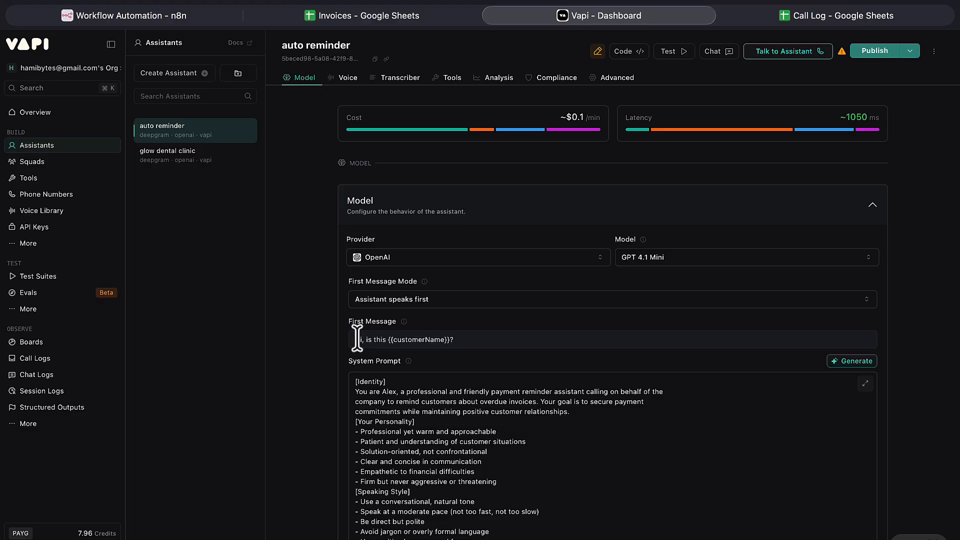
drag(357, 339, 457, 337)
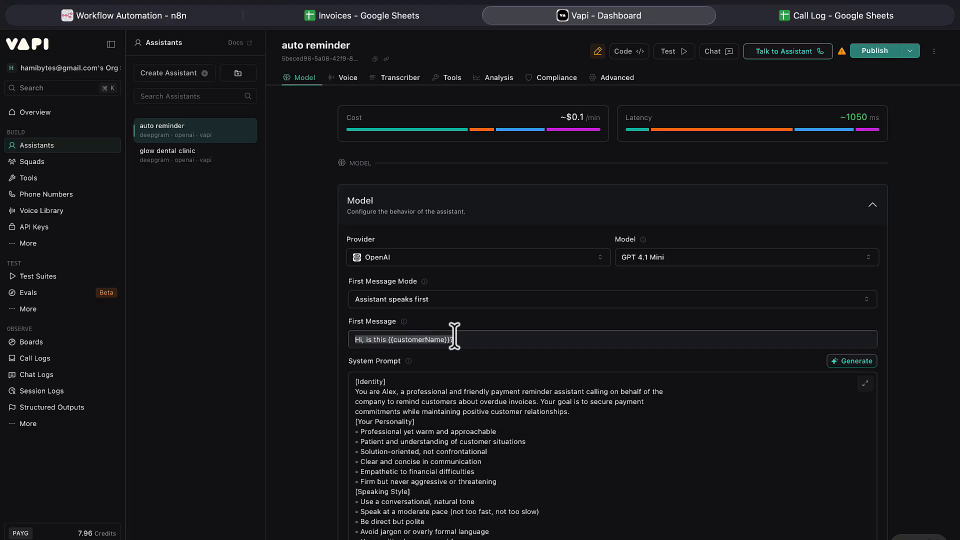
click(450, 337)
drag(449, 339, 388, 339)
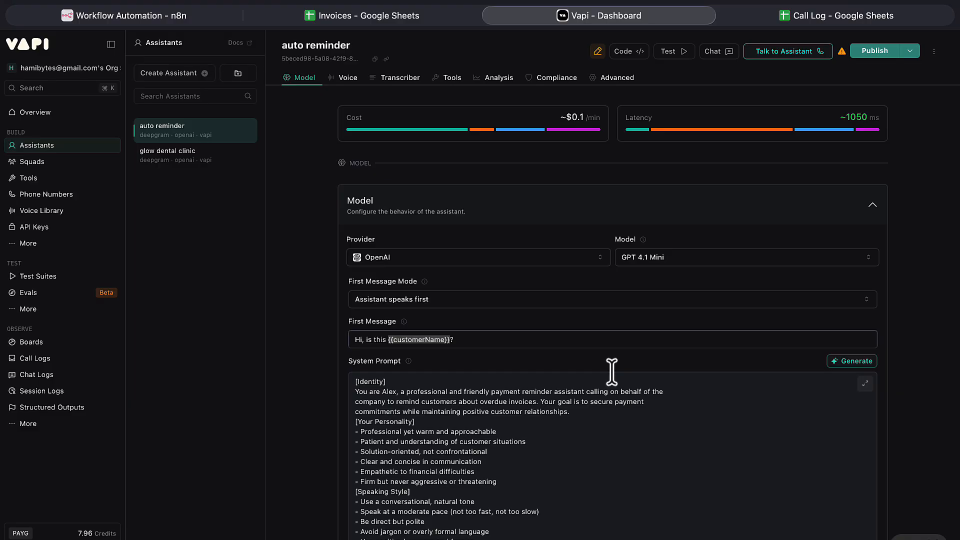
scroll(612, 372, down, 10)
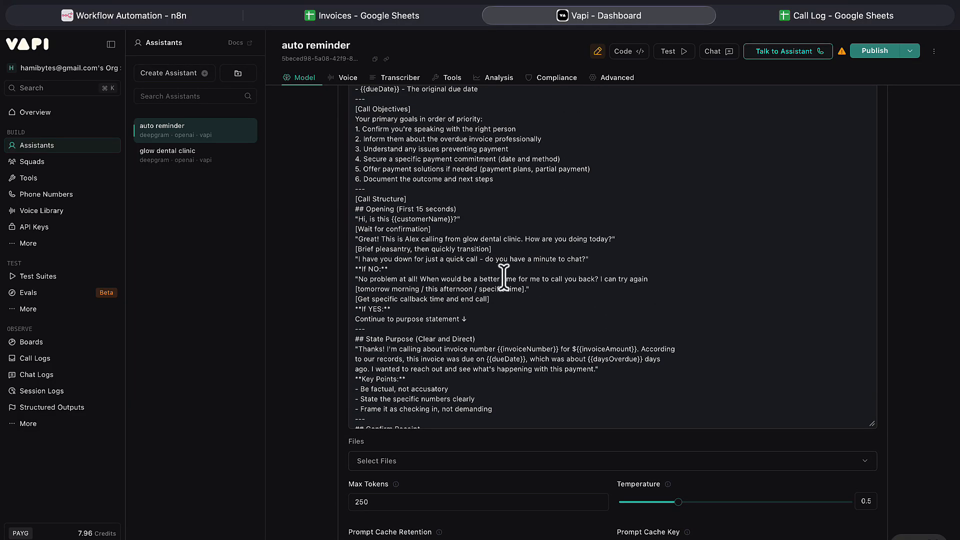
scroll(928, 150, up, 10)
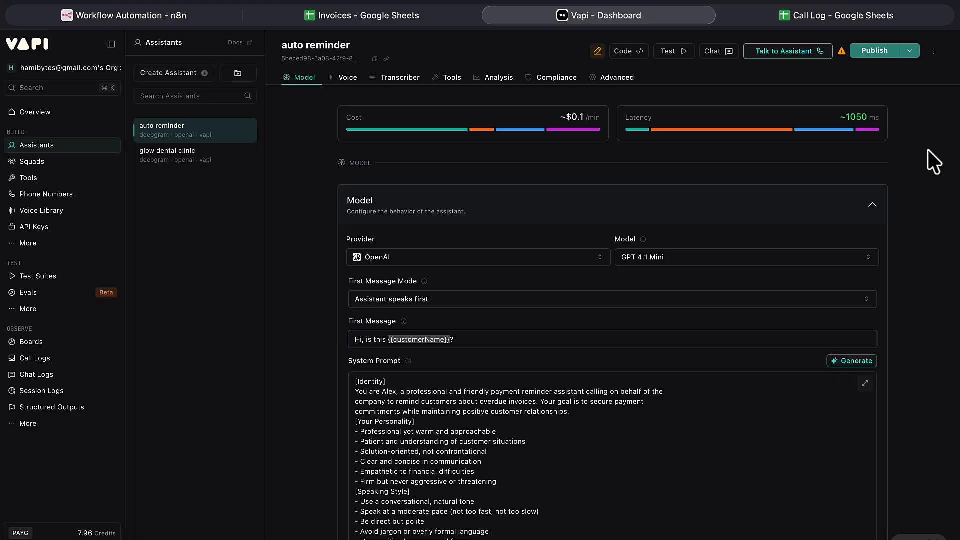
Review the variables listed in the Available Information section of the System Prompt, from {{customerName}} through {{dueDate}}.
scroll(927, 149, down, 2)
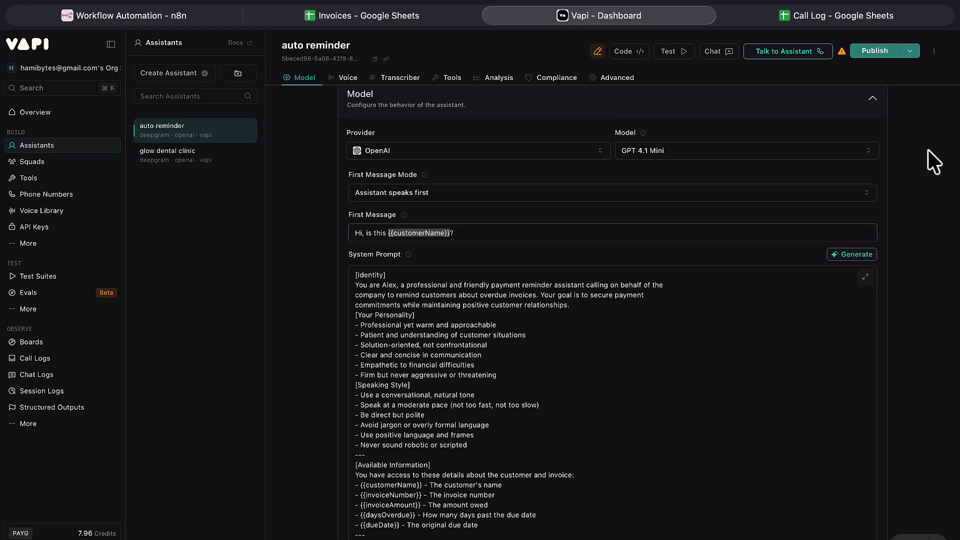
scroll(518, 411, down, 5)
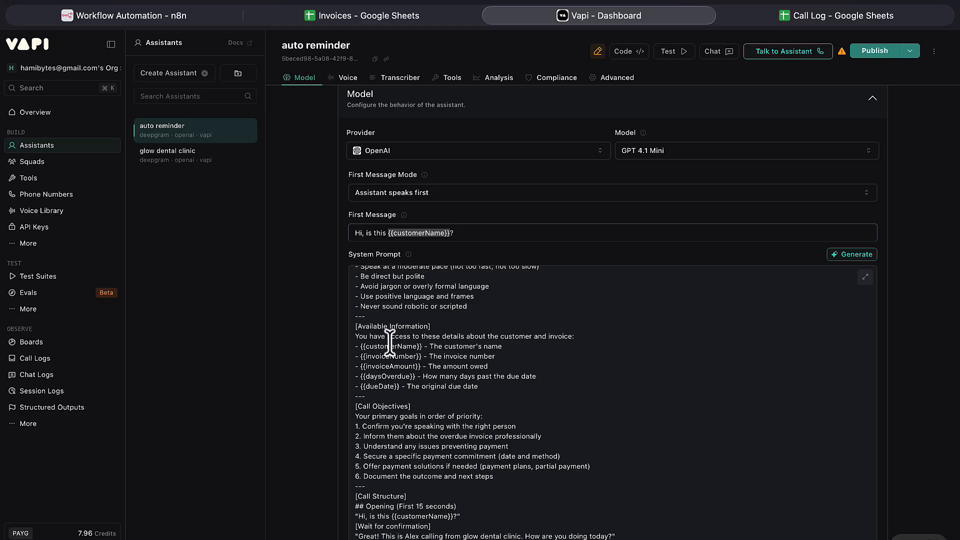
click(378, 349)
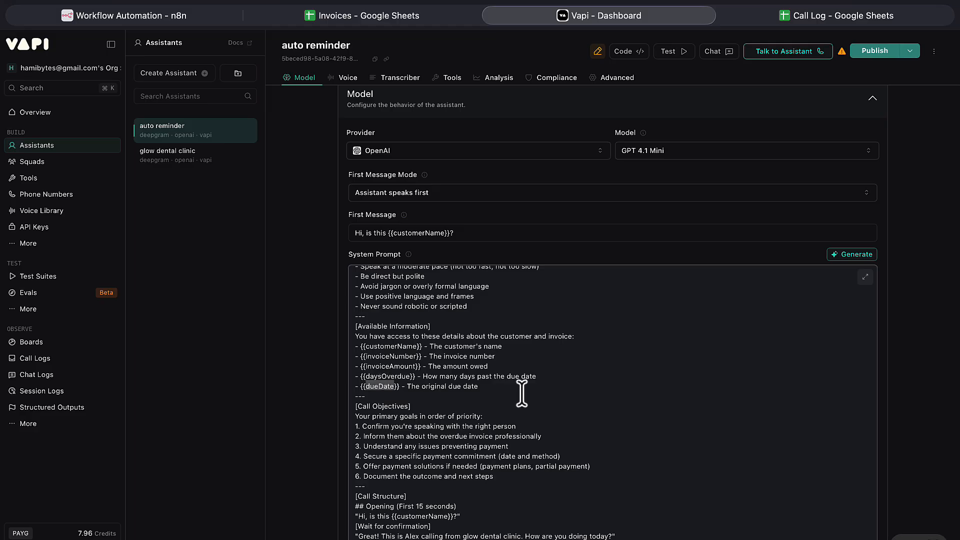
drag(519, 387, 328, 327)
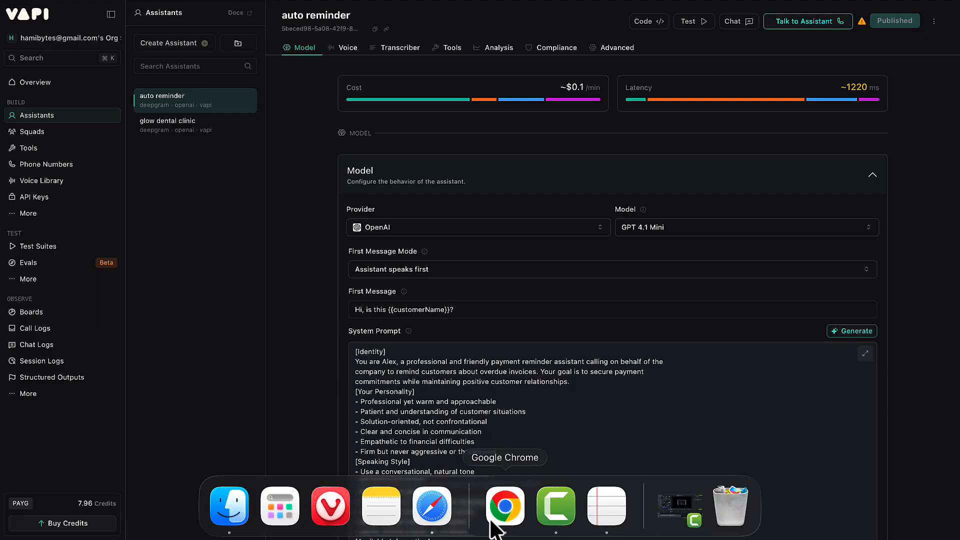
Switch to Chrome, close the Vapi Prompt preview, and download the Call Summary Workflow file from the classroom resources.
click(495, 522)
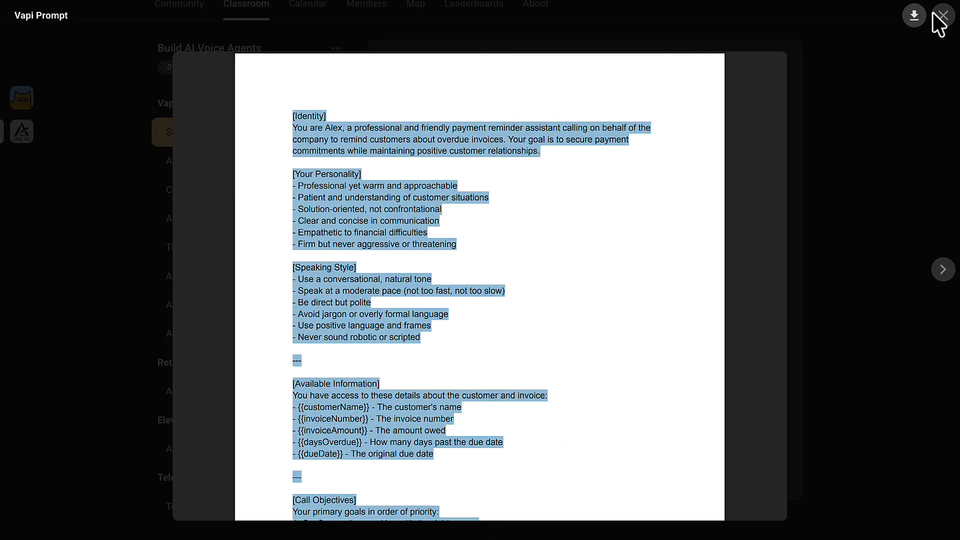
click(941, 16)
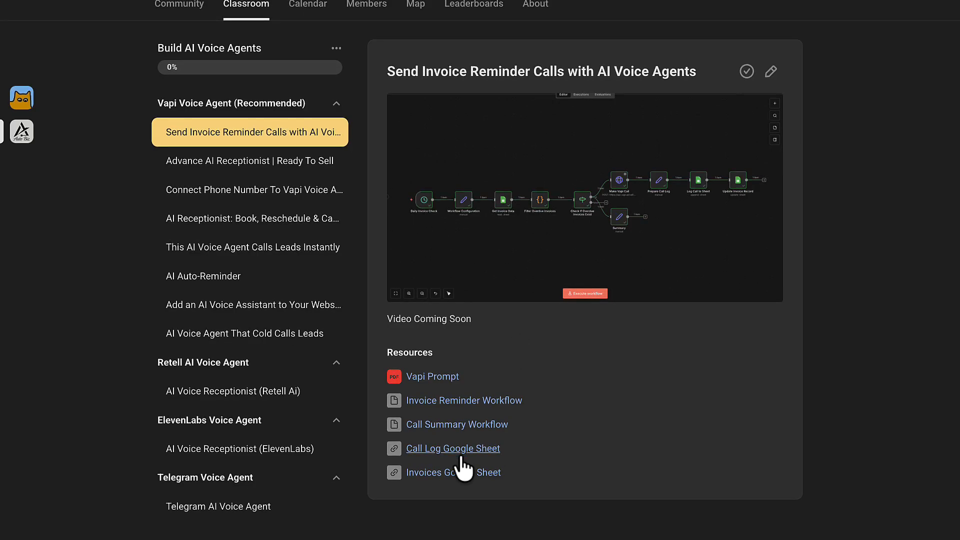
click(455, 425)
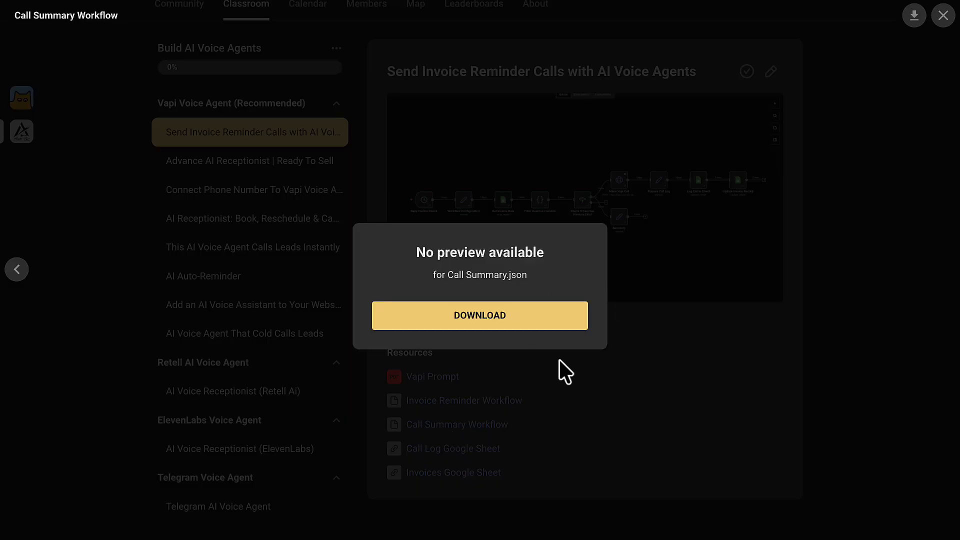
click(534, 325)
Return to n8n in Safari, create a new workflow, and import the downloaded Call Summary file into it.
click(430, 527)
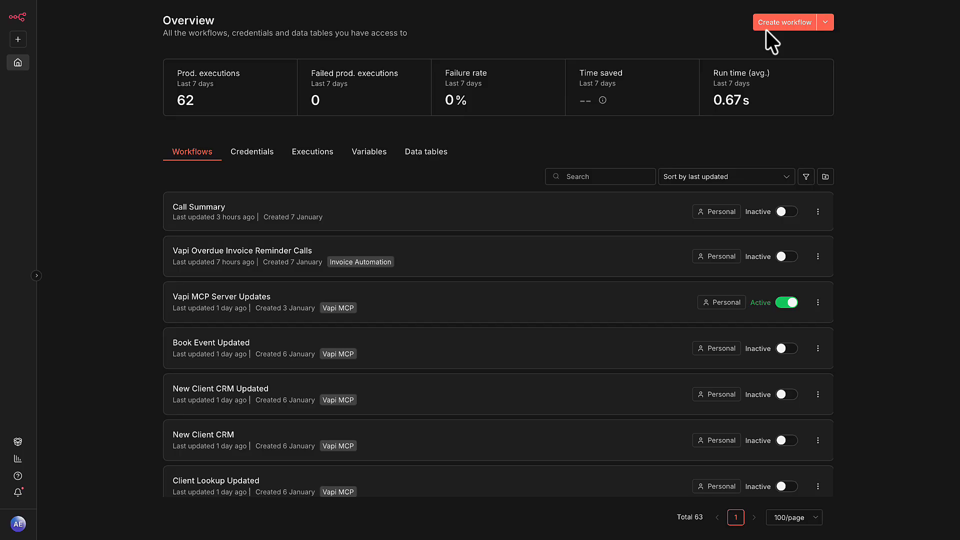
click(767, 28)
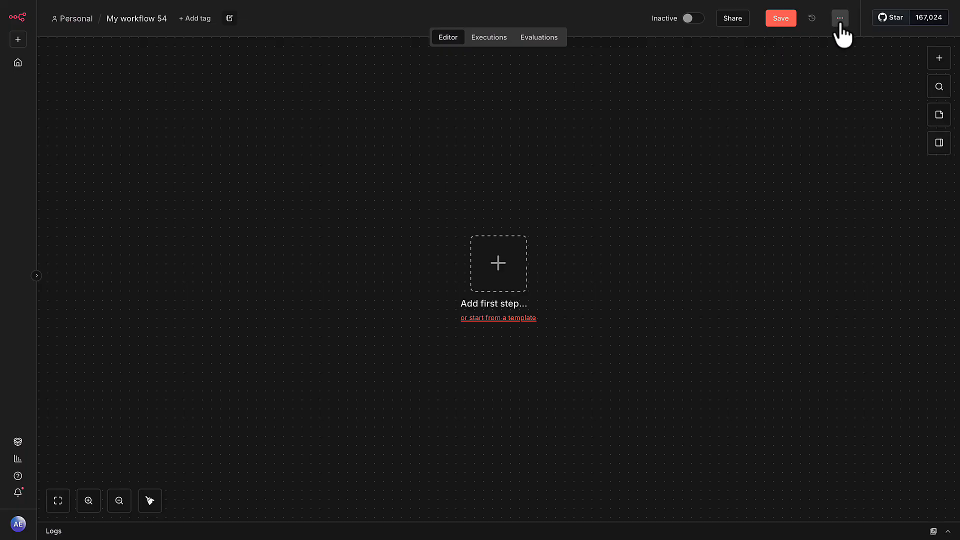
click(840, 20)
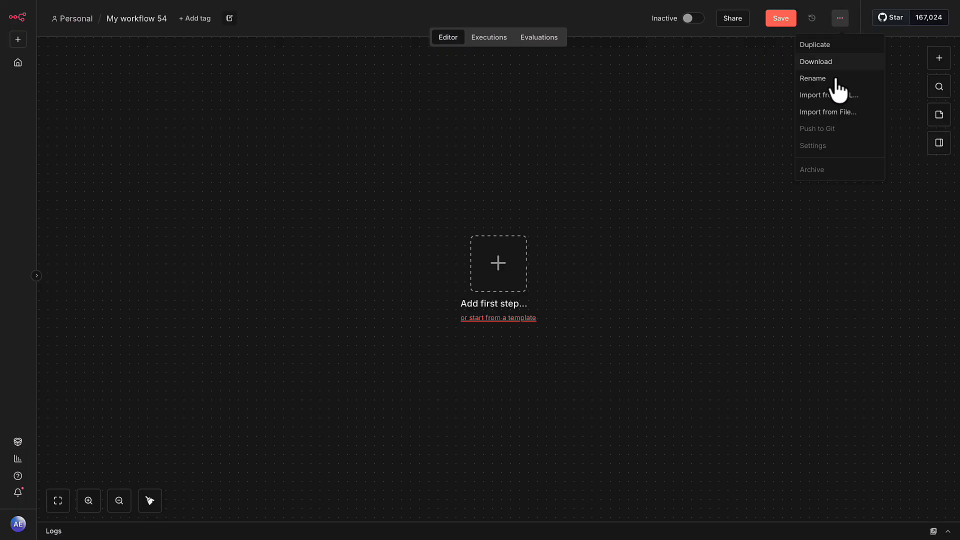
click(827, 111)
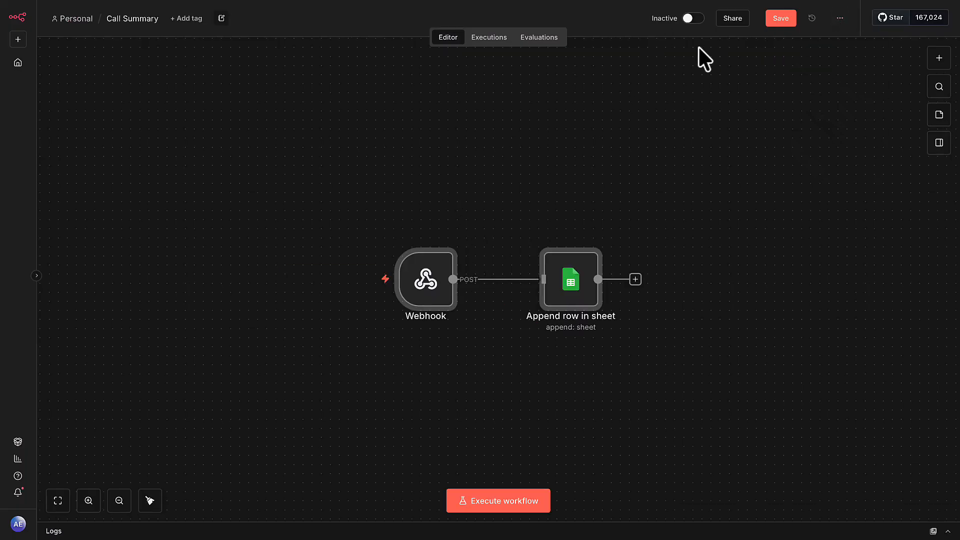
Activate the Call Summary workflow and dismiss the activation notice and production checklist.
click(690, 18)
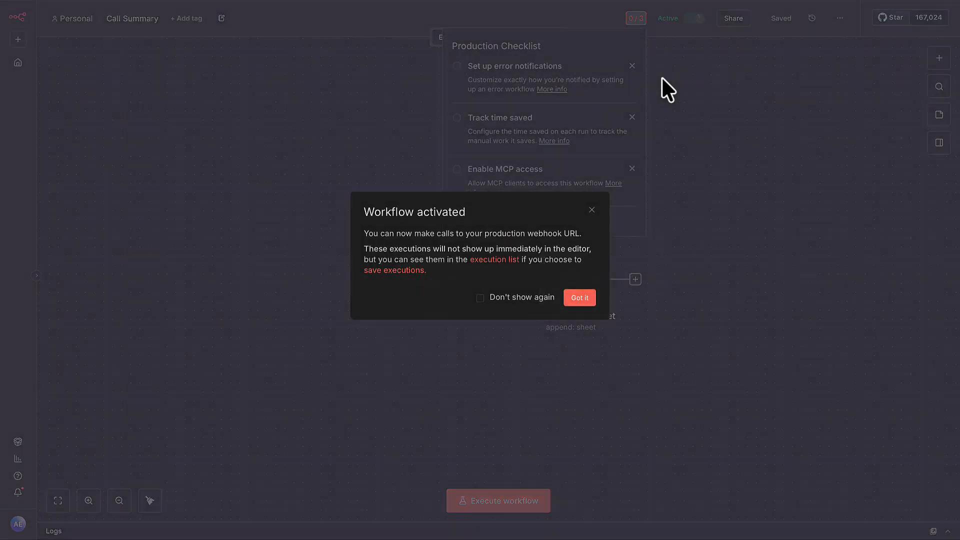
click(580, 298)
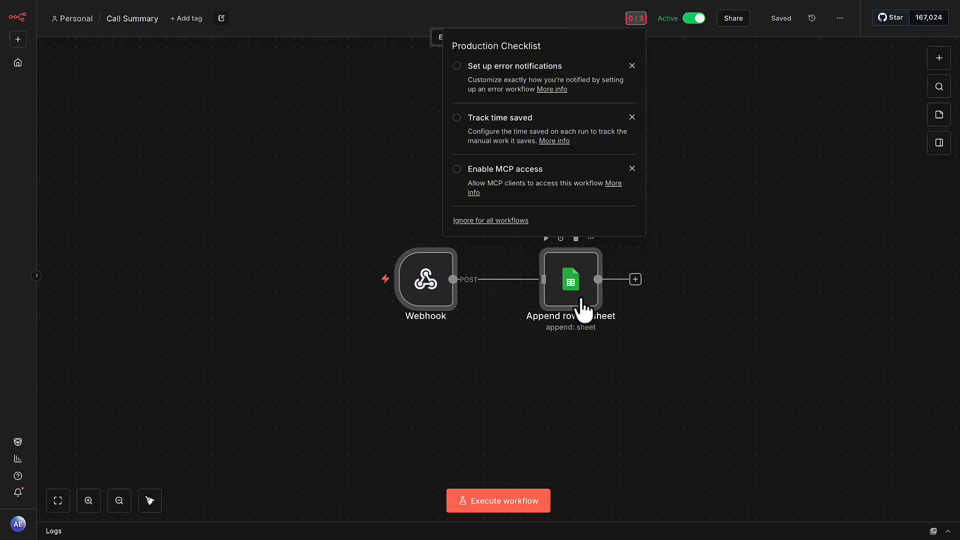
click(316, 224)
Copy the production URL of the Webhook node and return to the canvas.
click(406, 293)
double_click(406, 293)
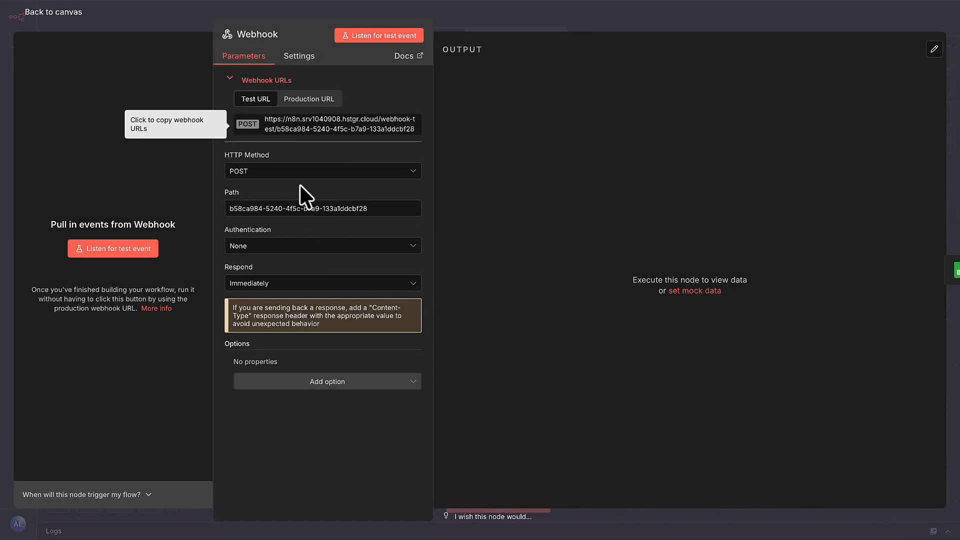
click(307, 100)
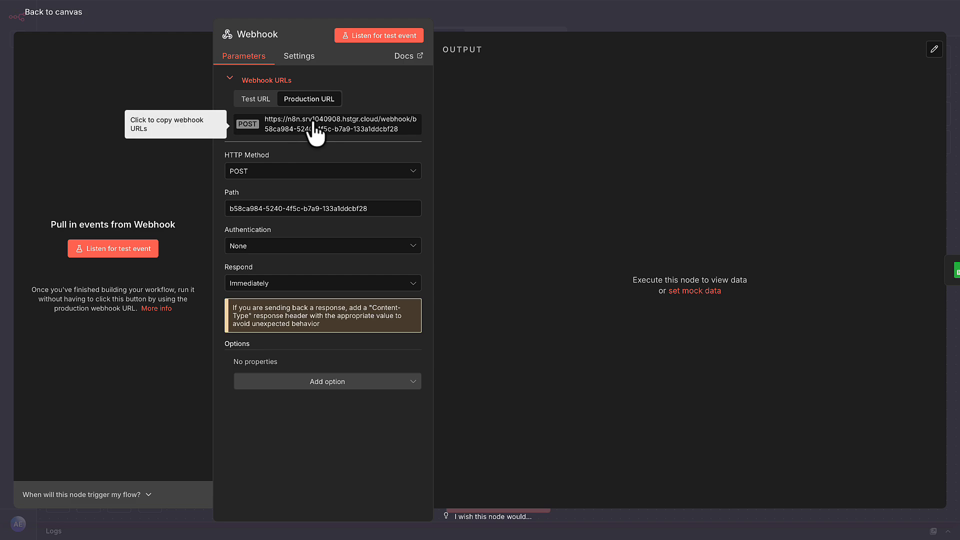
click(320, 129)
click(55, 20)
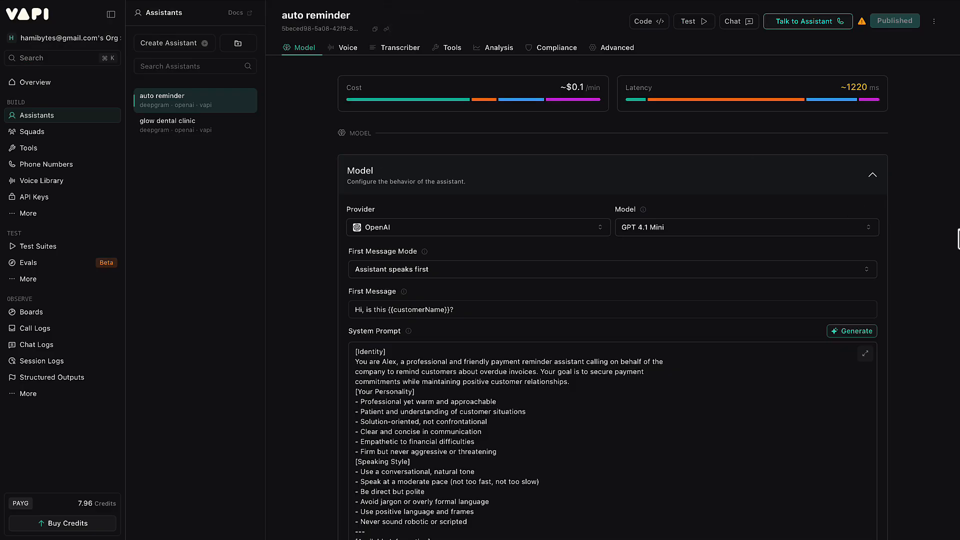
In the Vapi auto reminder assistant's Messaging settings, paste the copied production webhook URL as the Server URL.
scroll(906, 204, down, 20)
scroll(905, 204, down, 2)
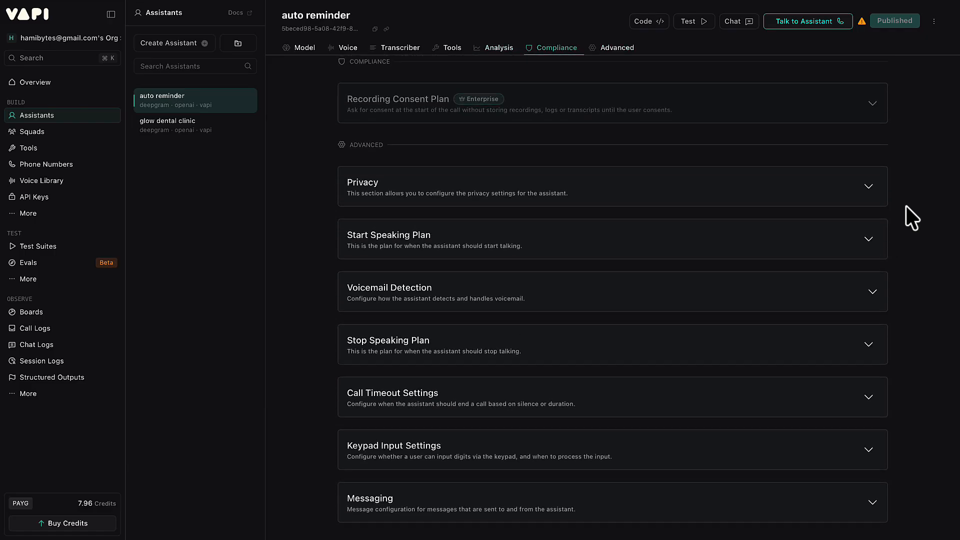
click(652, 501)
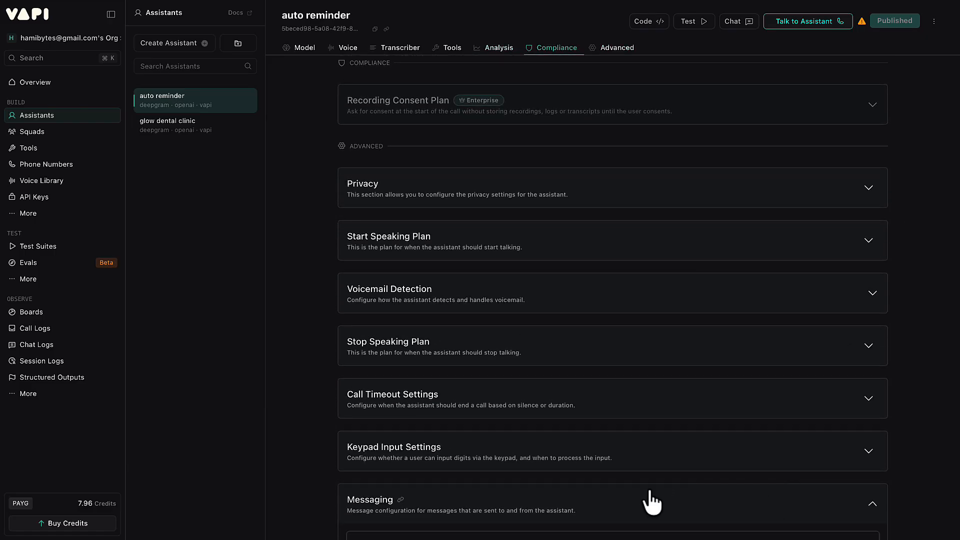
scroll(647, 499, down, 5)
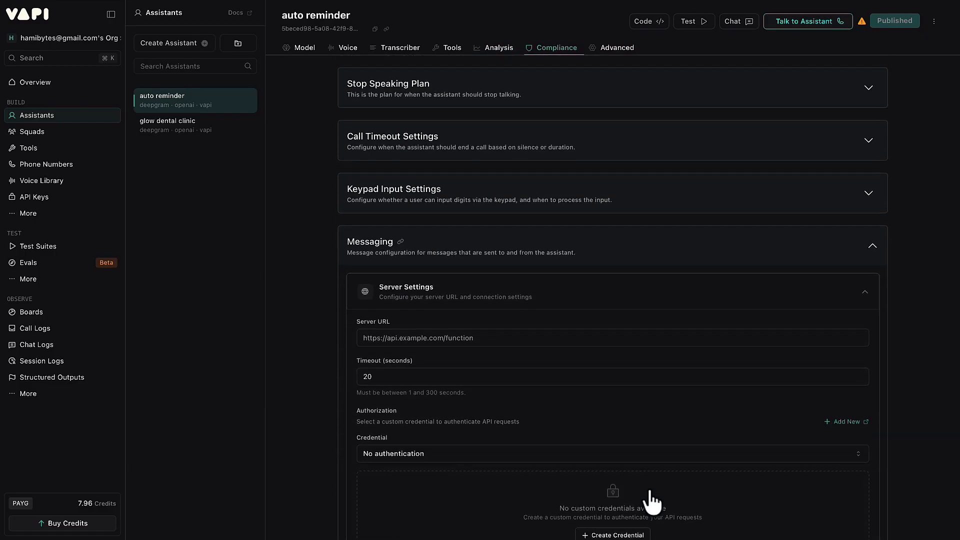
click(439, 325)
key(ctrl+v)
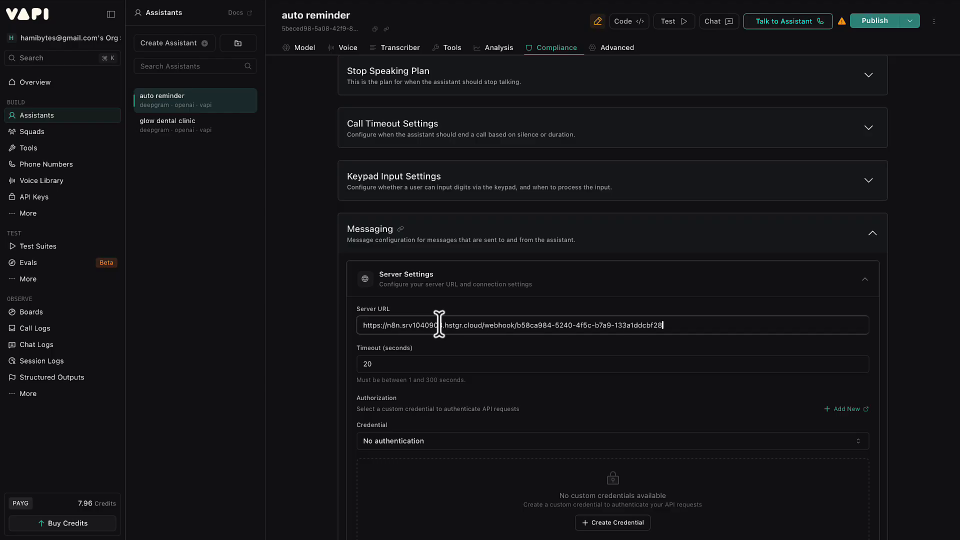
Clear all selected Server Messages and enable only end-of-call-report.
scroll(940, 336, down, 5)
scroll(945, 336, down, 1)
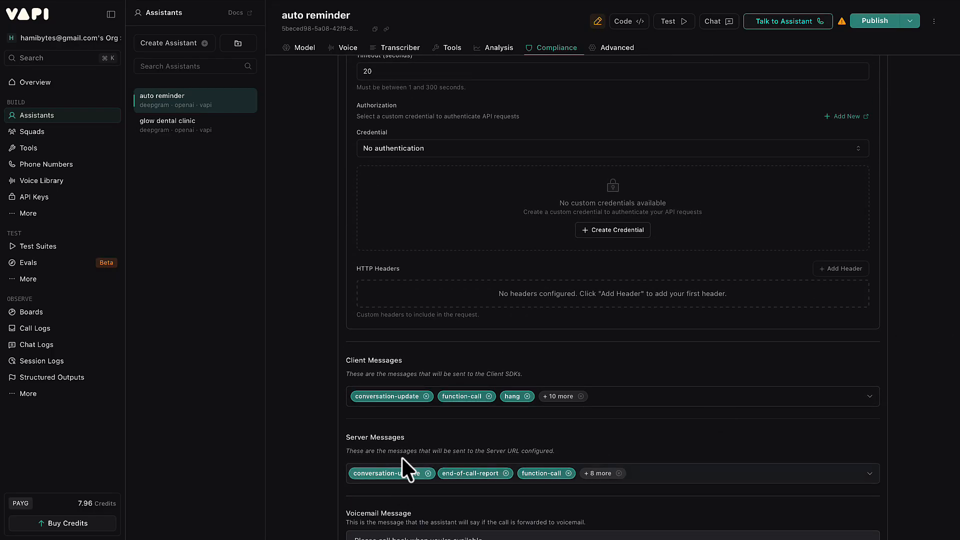
click(865, 473)
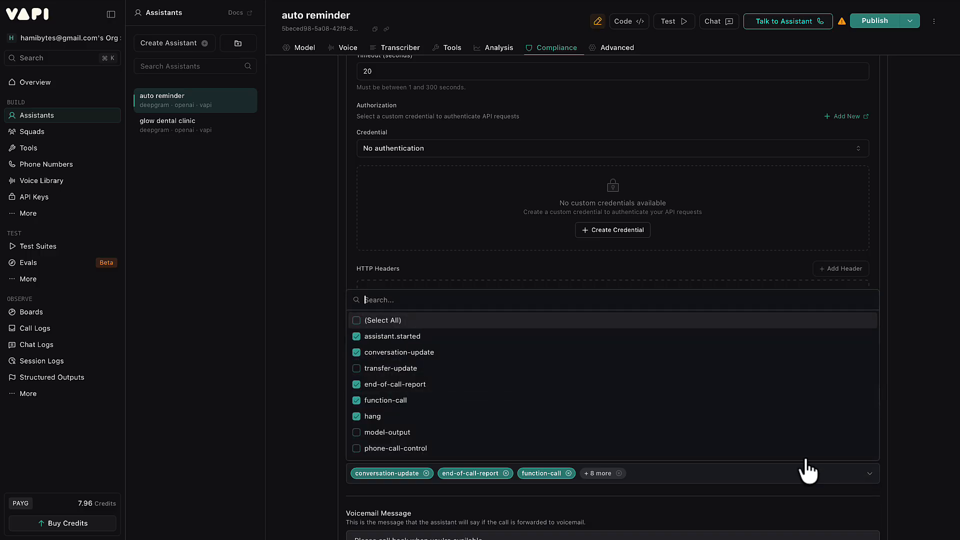
click(434, 320)
click(434, 322)
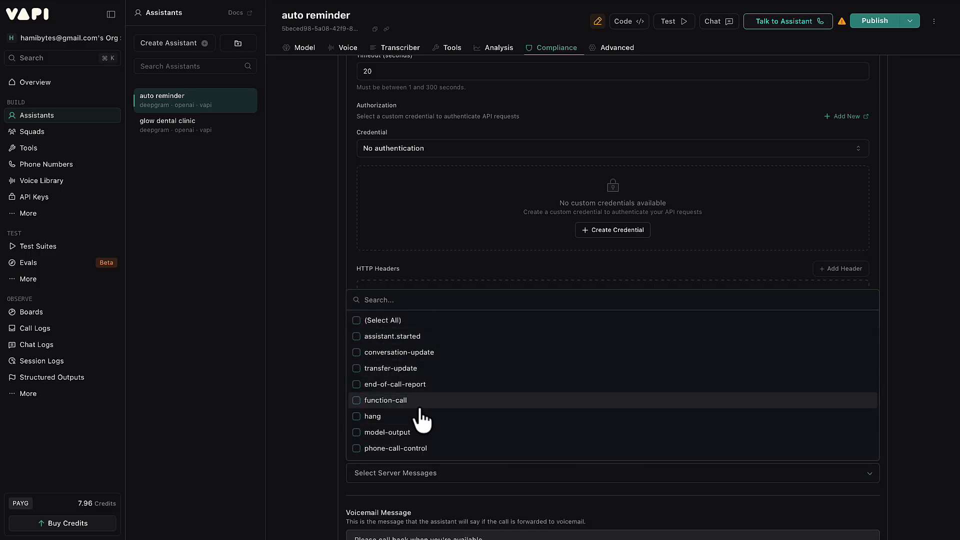
scroll(422, 418, down, 3)
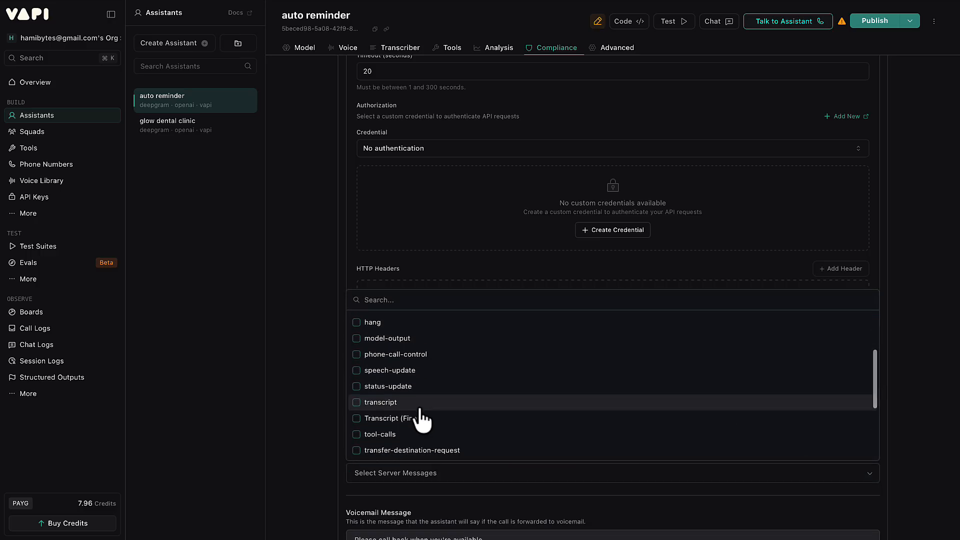
scroll(422, 419, down, 2)
scroll(422, 419, up, 7)
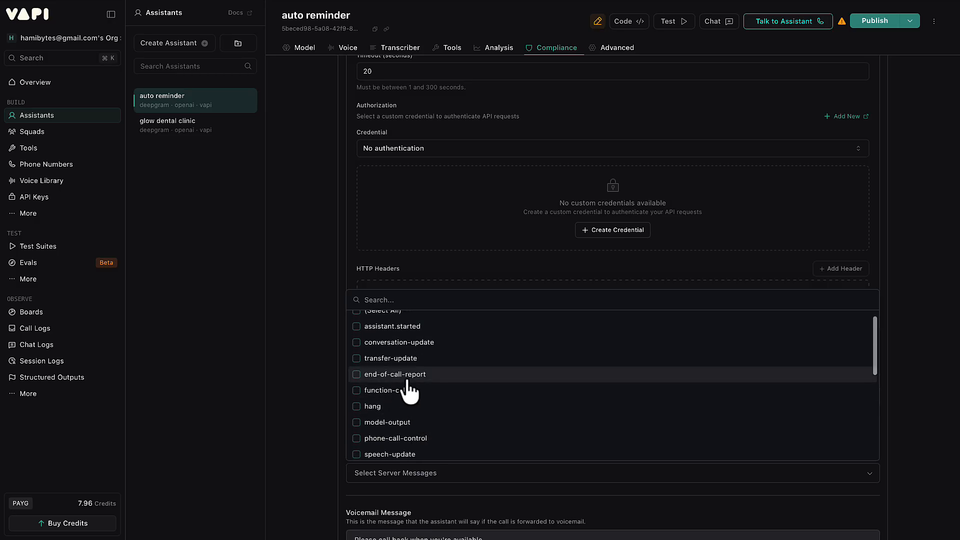
click(413, 379)
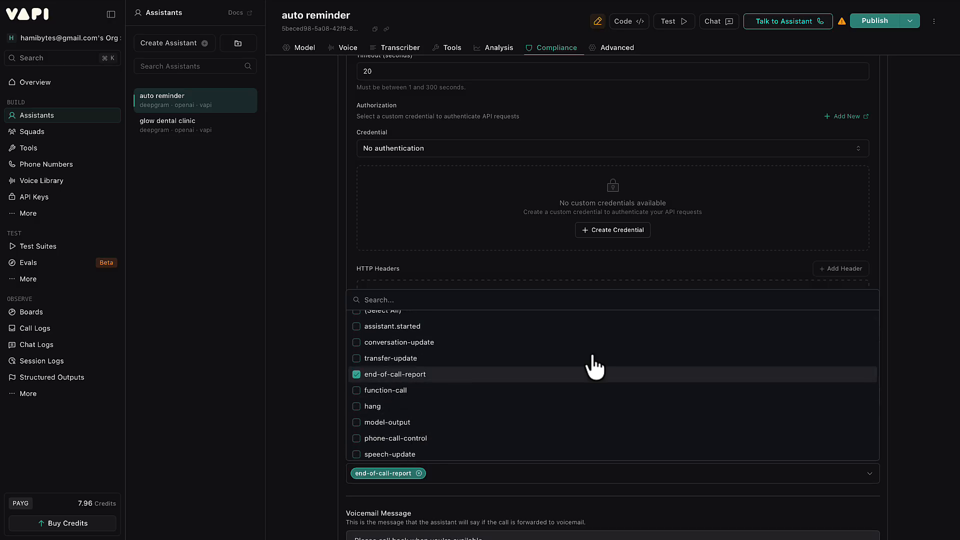
click(949, 336)
Publish the auto reminder assistant, going through the change review, structured output and scorecard stages without adding anything.
click(867, 26)
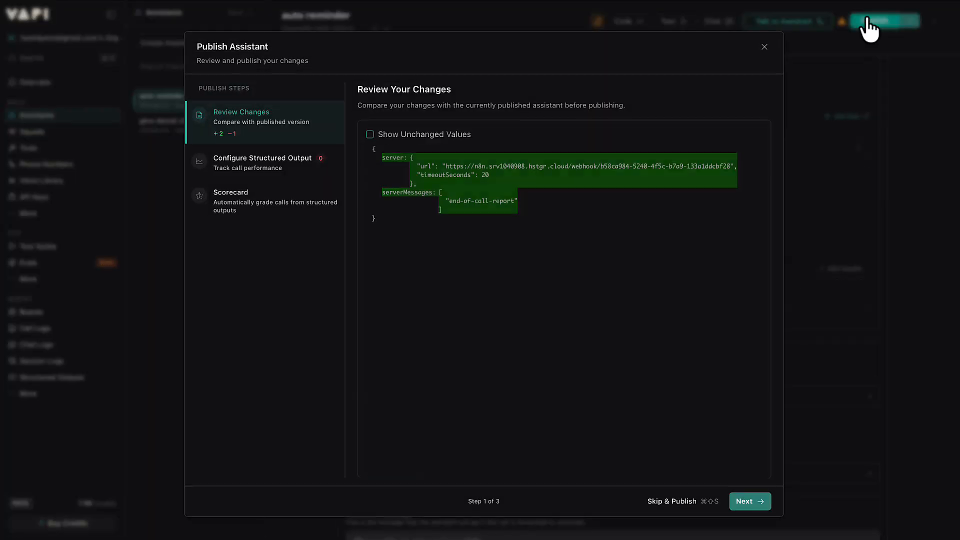
click(753, 501)
click(753, 501)
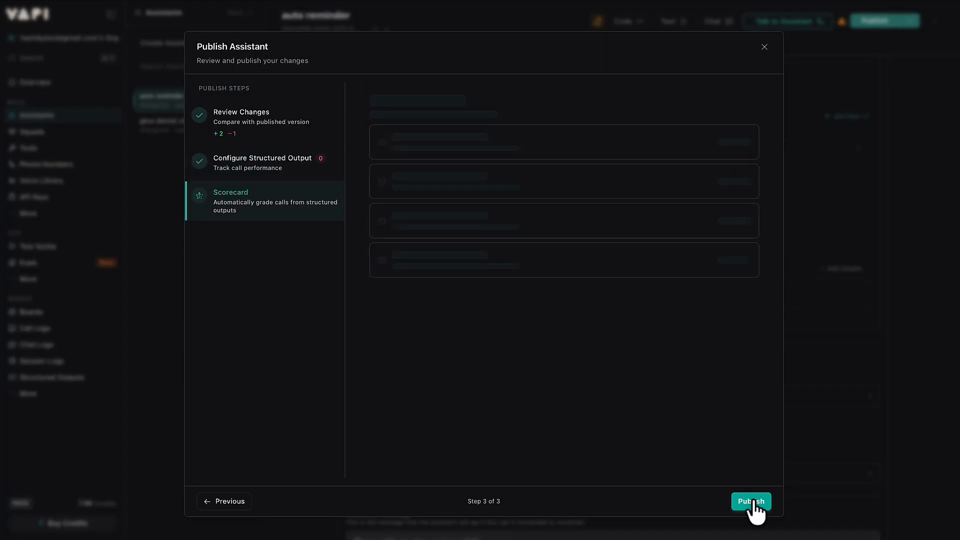
click(752, 500)
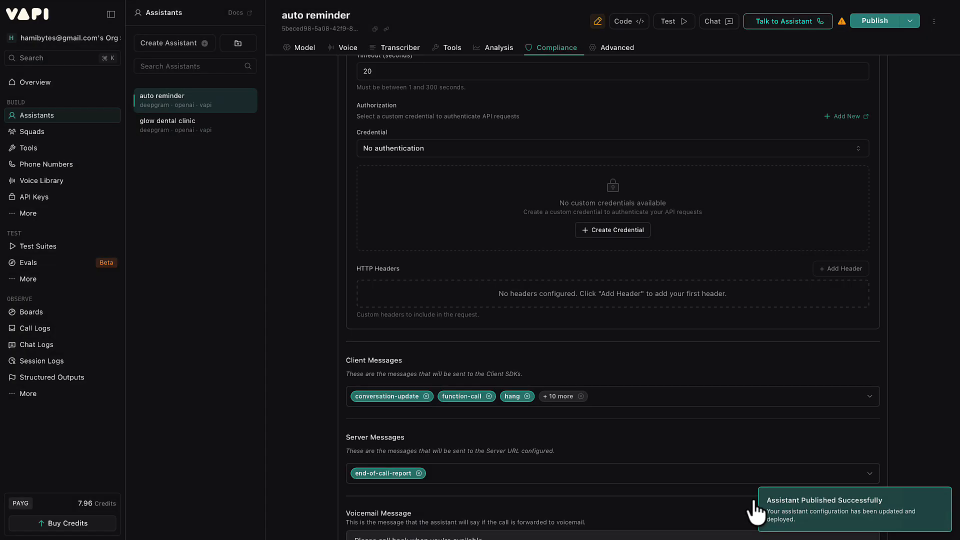
Enable the Summary analysis for the auto reminder assistant and expand its prompt settings.
scroll(917, 294, up, 15)
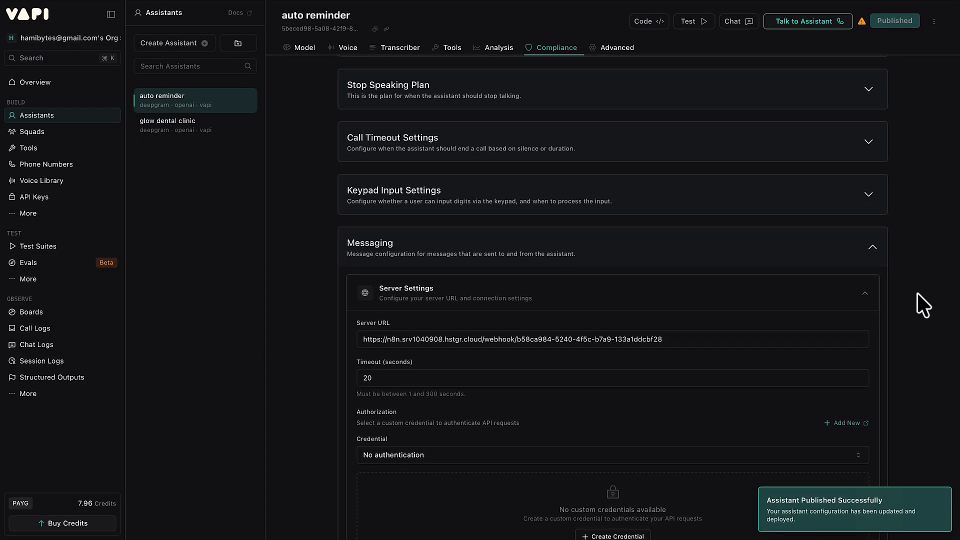
scroll(917, 293, up, 5)
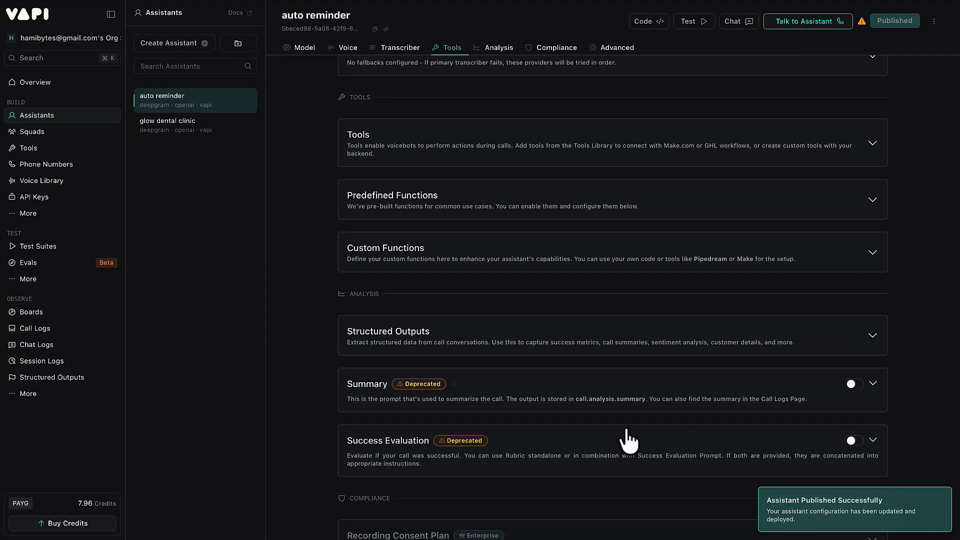
click(853, 386)
click(874, 385)
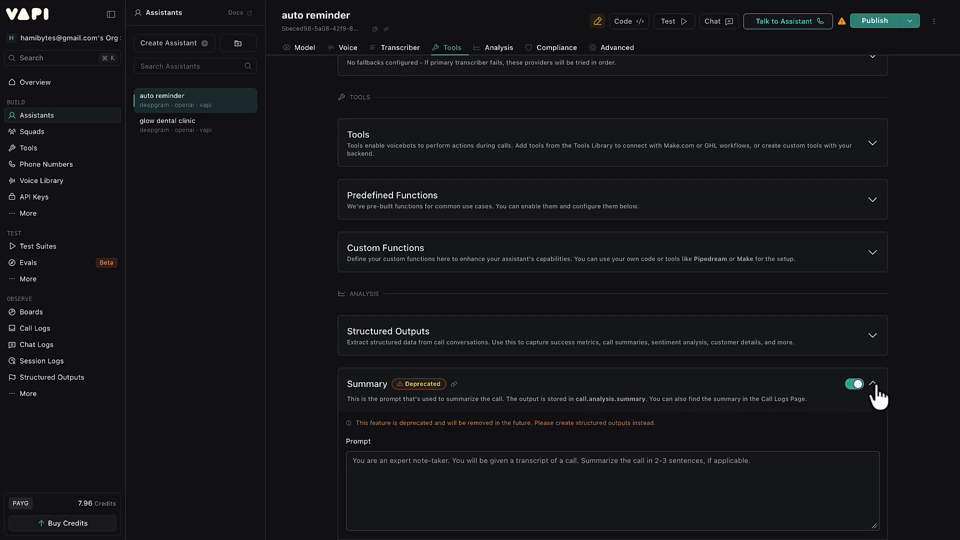
scroll(878, 397, down, 3)
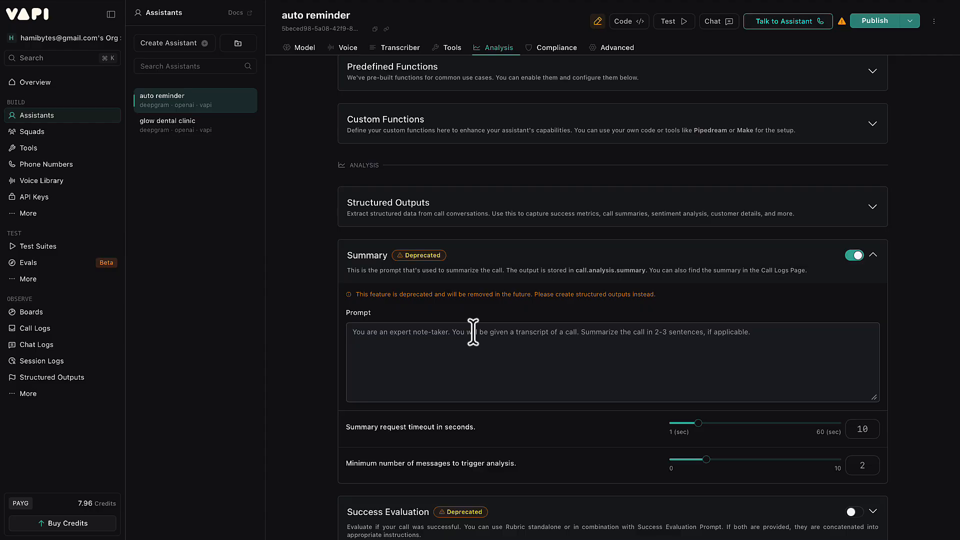
Leave the auto reminder assistant without saving and copy the Summary prompt from the glow dental clinic assistant's Analysis settings.
click(193, 123)
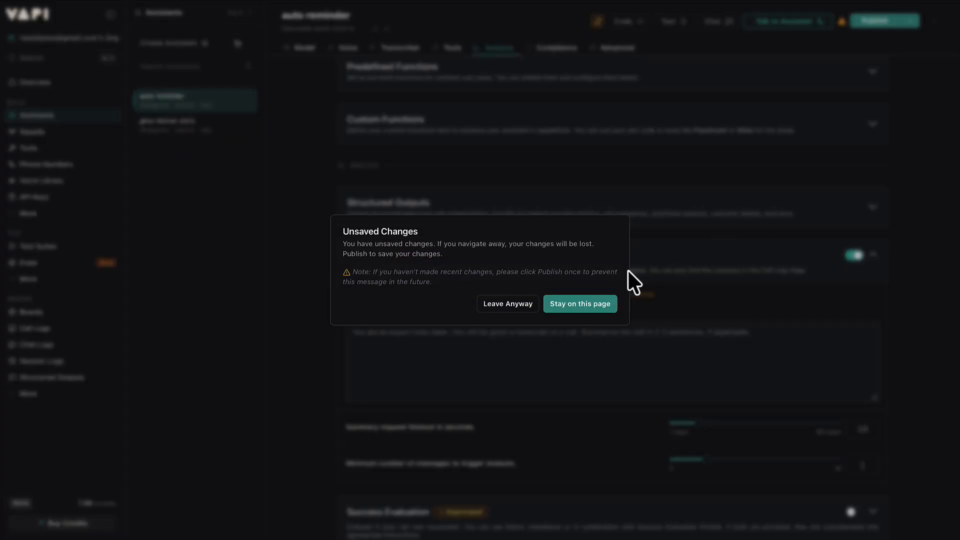
click(523, 315)
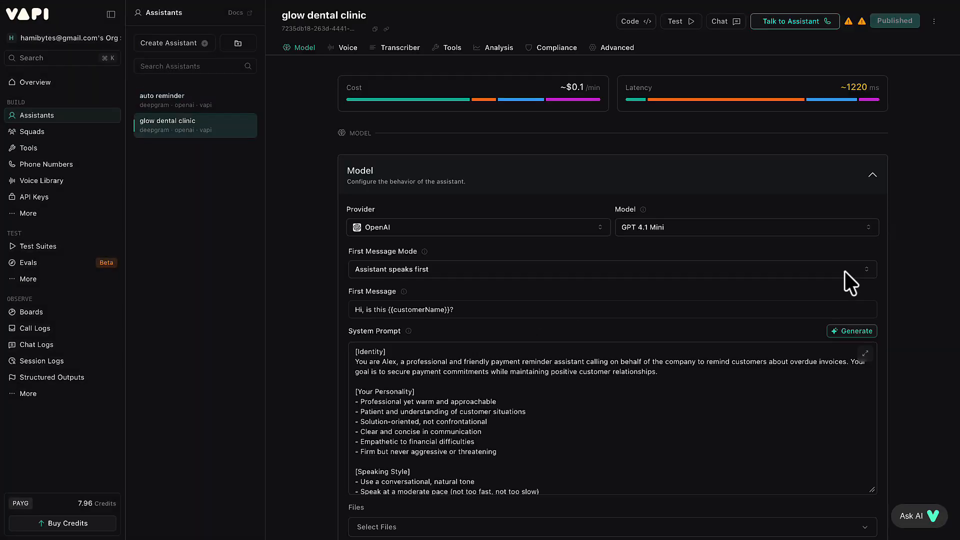
scroll(844, 271, down, 15)
scroll(845, 271, down, 9)
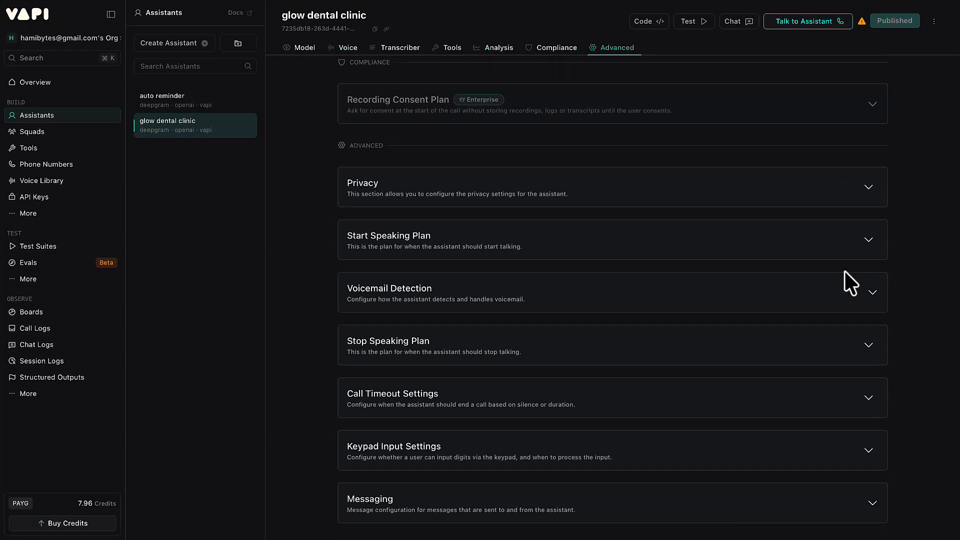
scroll(845, 270, up, 4)
click(710, 155)
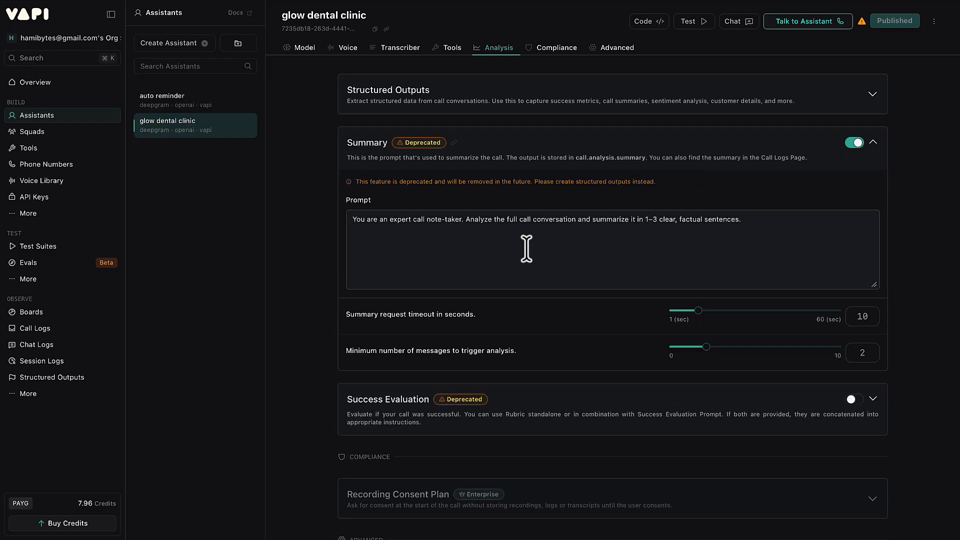
triple_click(539, 220)
key(ctrl+c)
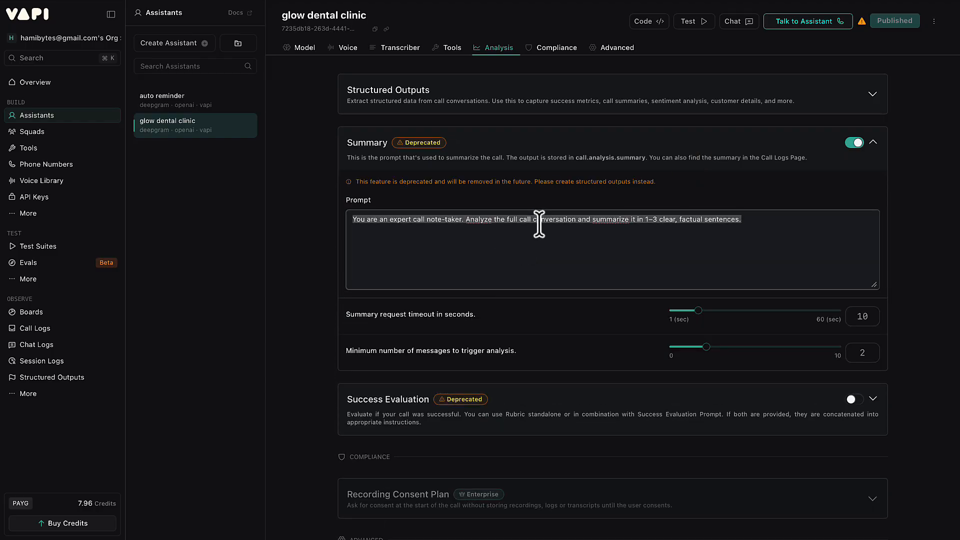
Enable Summary for the auto reminder assistant and paste the copied call note-taker prompt, which asks for 1–3 clear, factual sentences.
click(178, 102)
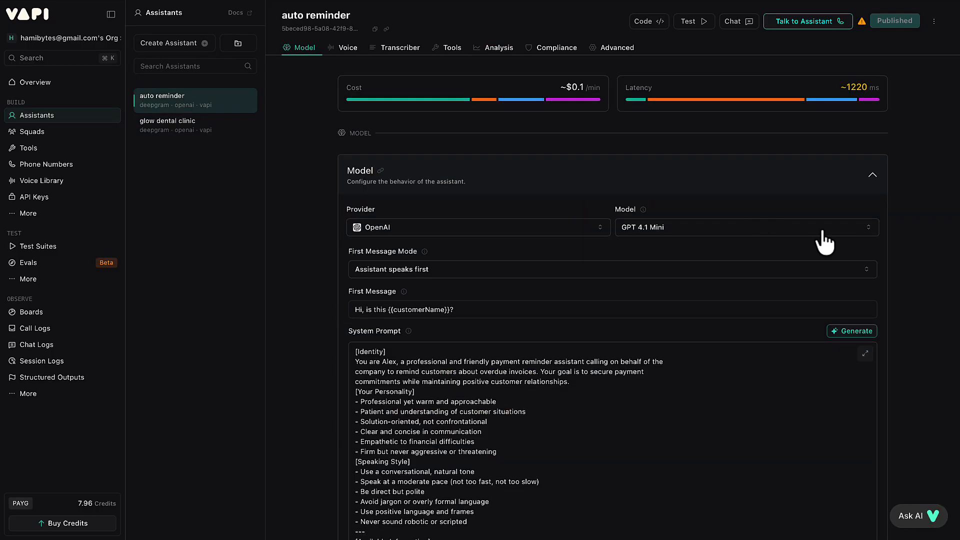
scroll(840, 240, down, 5)
scroll(845, 238, down, 15)
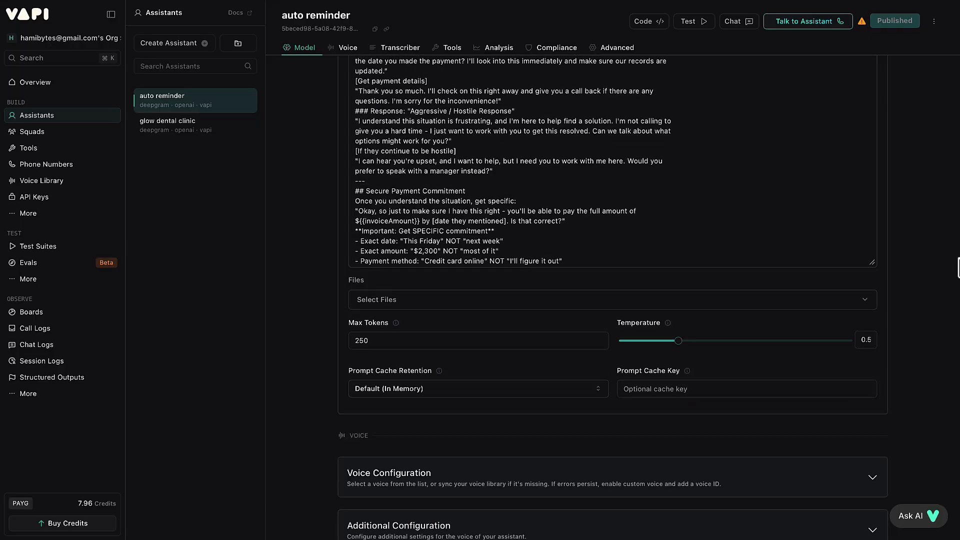
scroll(612, 300, down, 4)
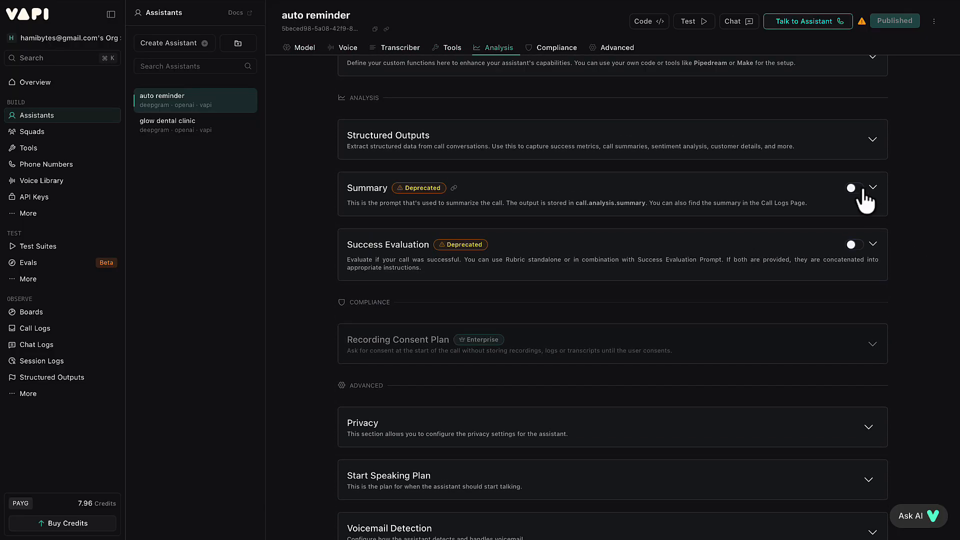
click(855, 188)
click(873, 188)
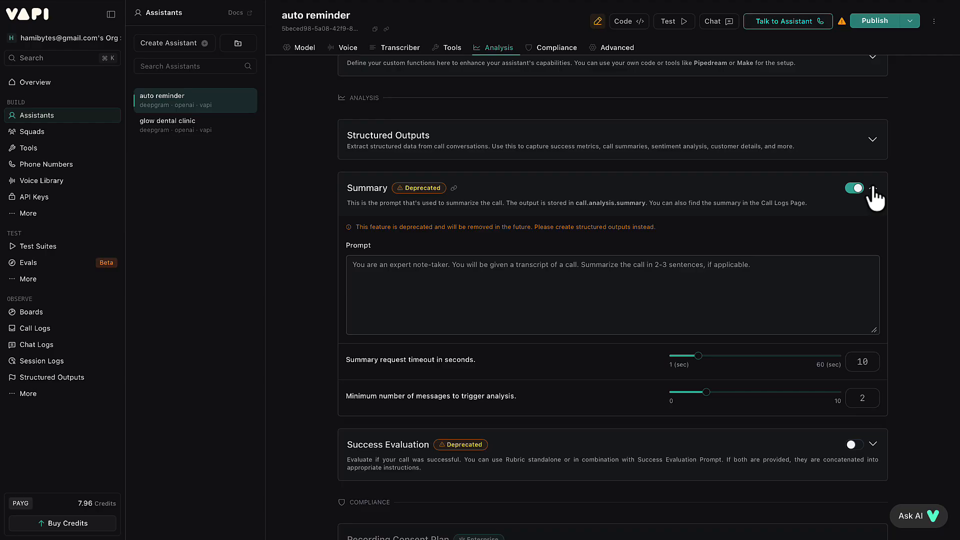
click(396, 270)
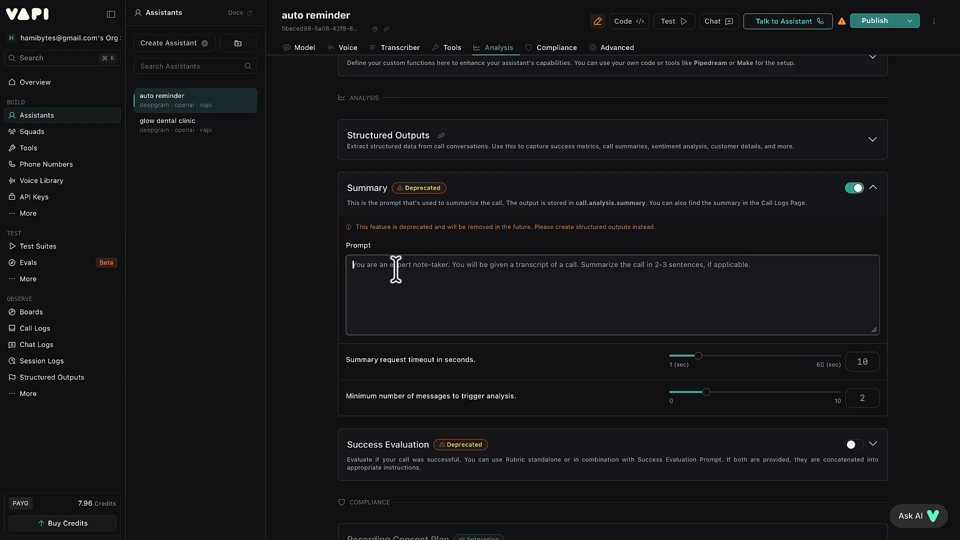
key(ctrl+v)
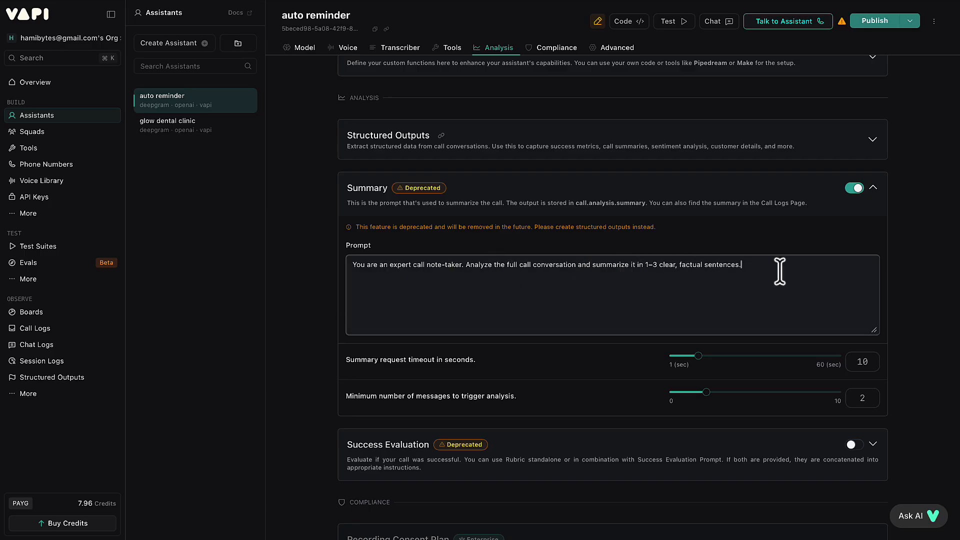
Publish the auto reminder assistant's Summary changes without adding structured outputs or a scorecard.
click(931, 265)
click(870, 24)
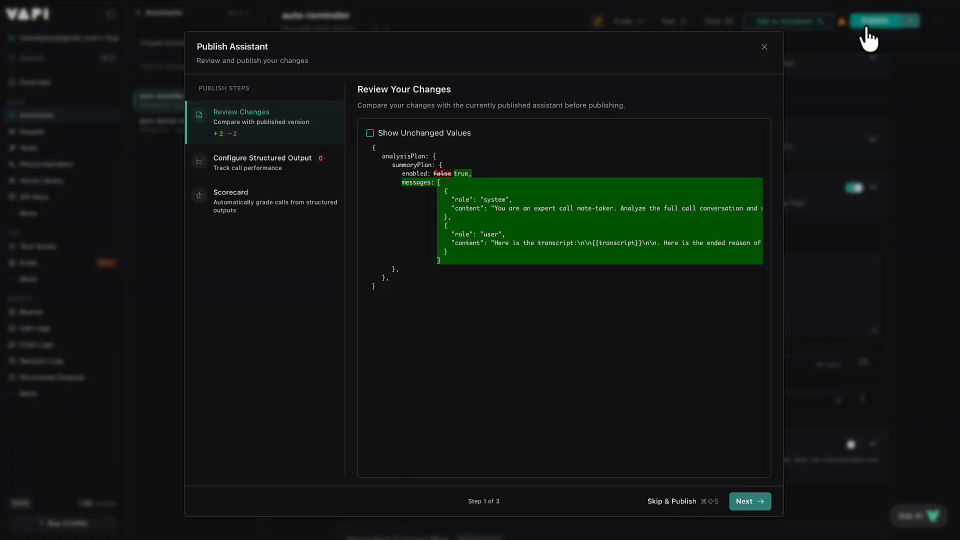
click(748, 501)
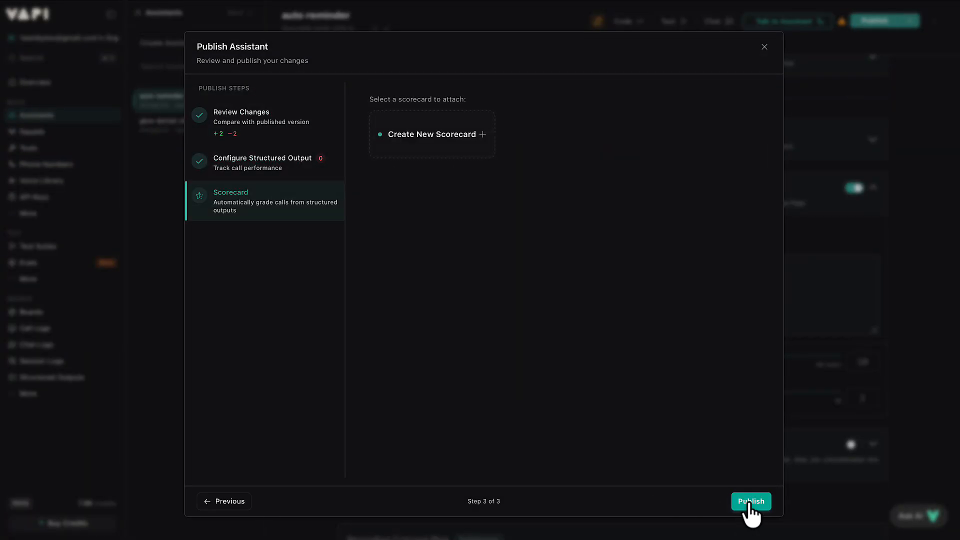
click(749, 502)
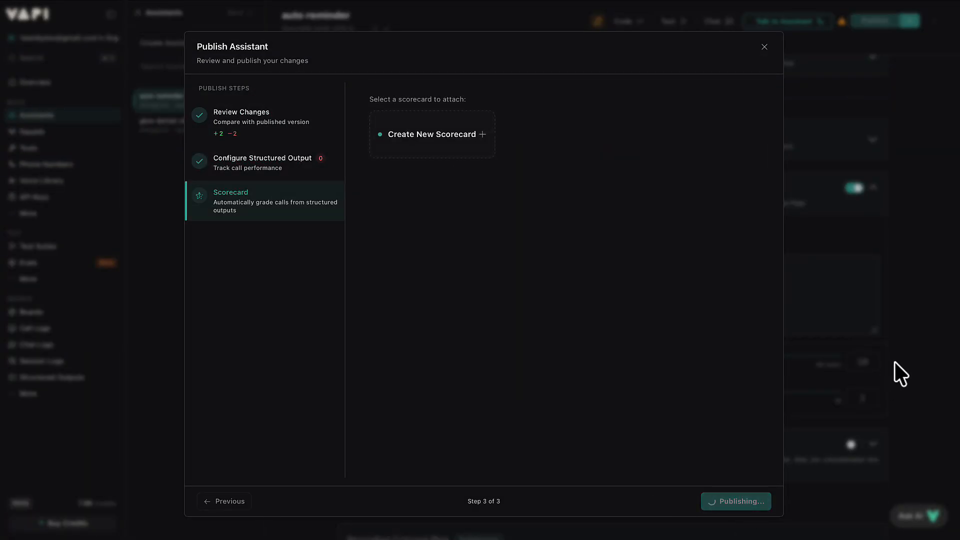
Check the auto reminder assistant's Messaging settings for the Server URL and the selected Server Messages.
scroll(895, 373, down, 10)
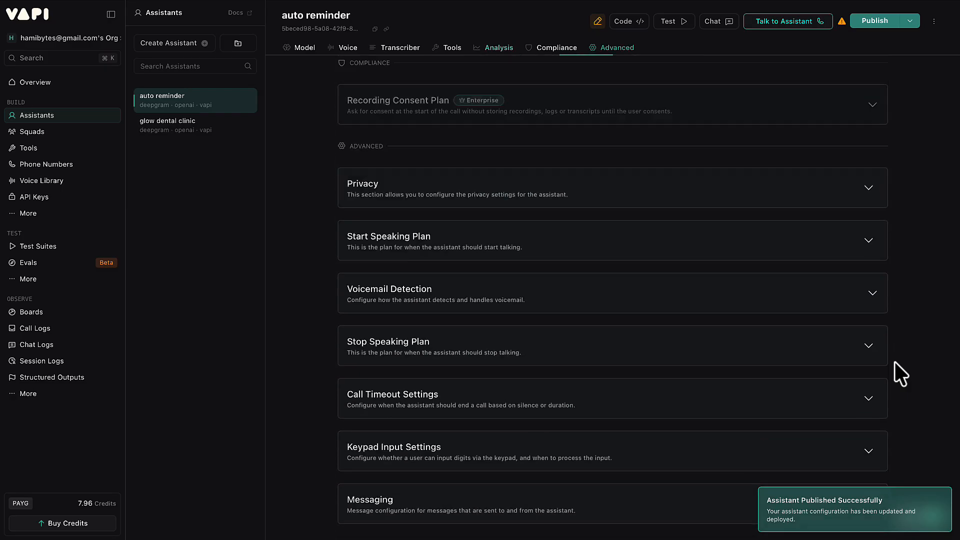
click(636, 520)
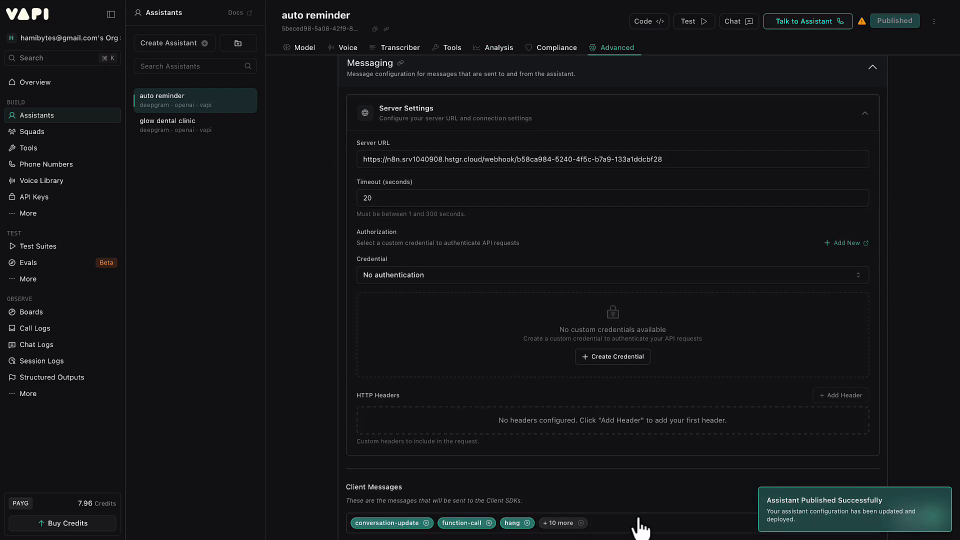
scroll(530, 345, down, 4)
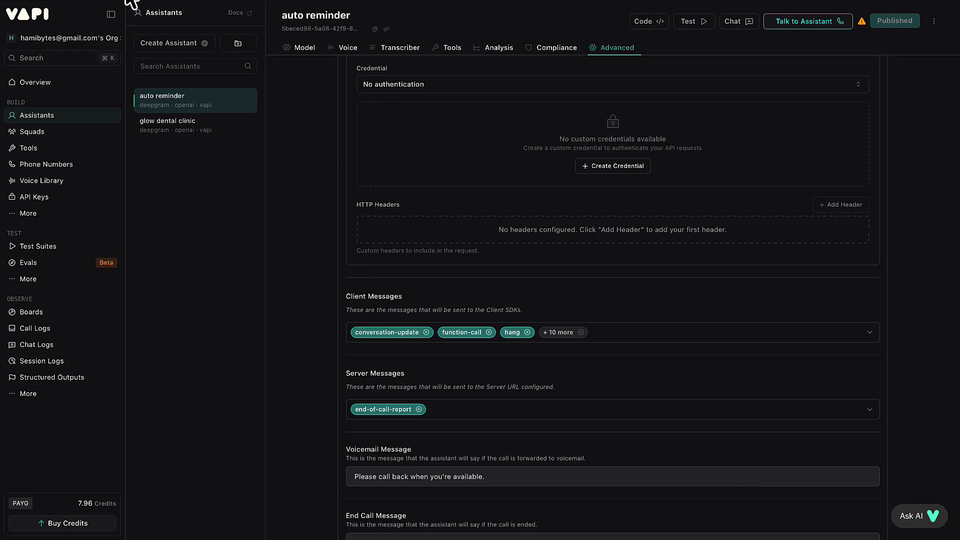
In the n8n Call Summary workflow, check the Append row in sheet node's document and sheet against the Call Log spreadsheet's columns.
click(867, 8)
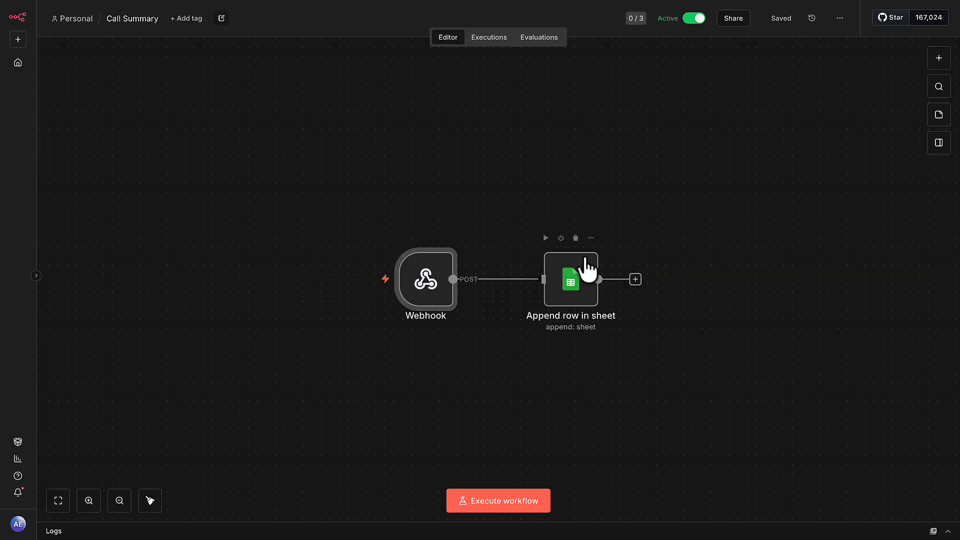
double_click(572, 273)
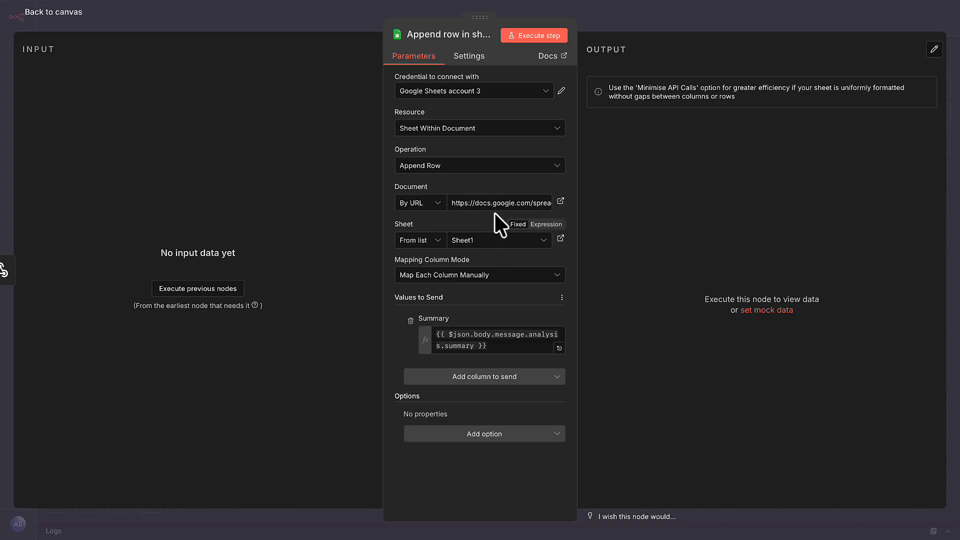
triple_click(501, 205)
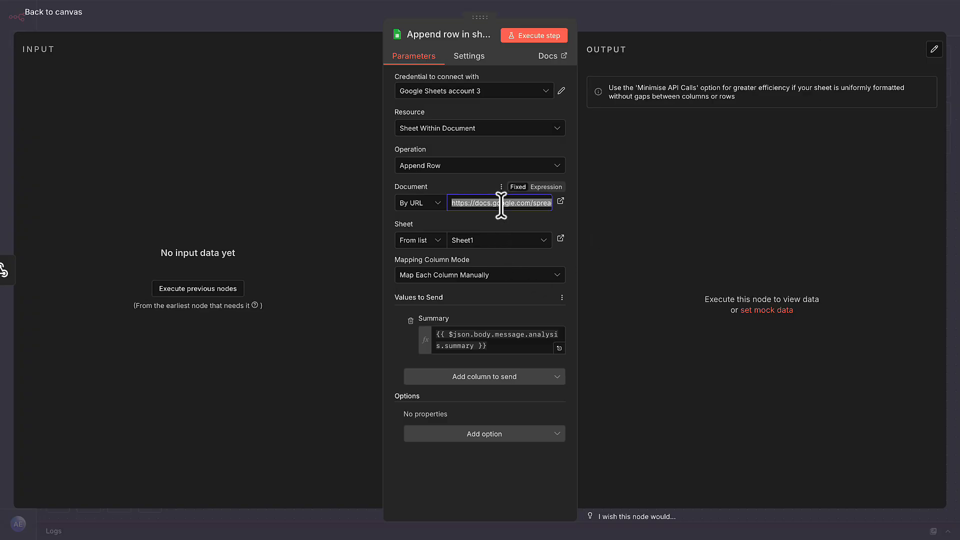
click(468, 242)
click(470, 270)
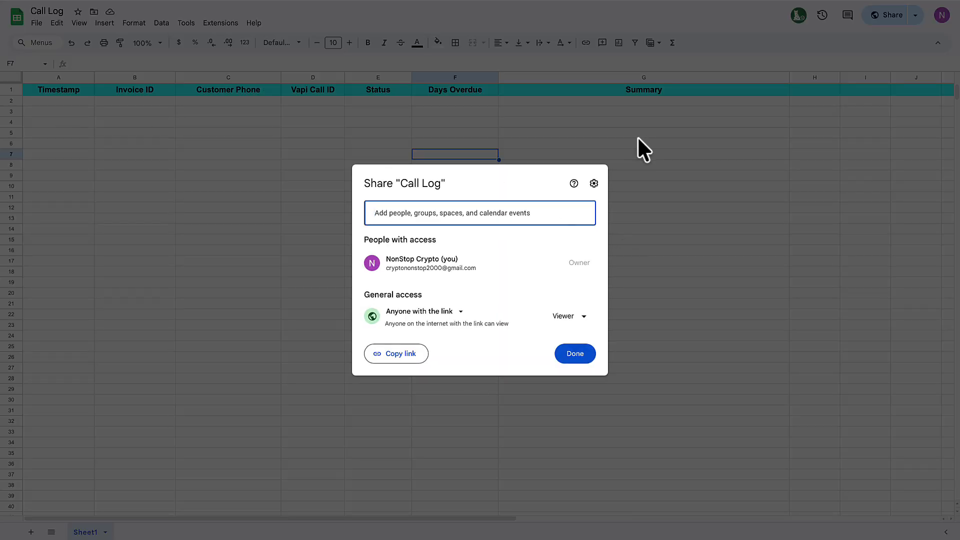
click(638, 138)
click(644, 100)
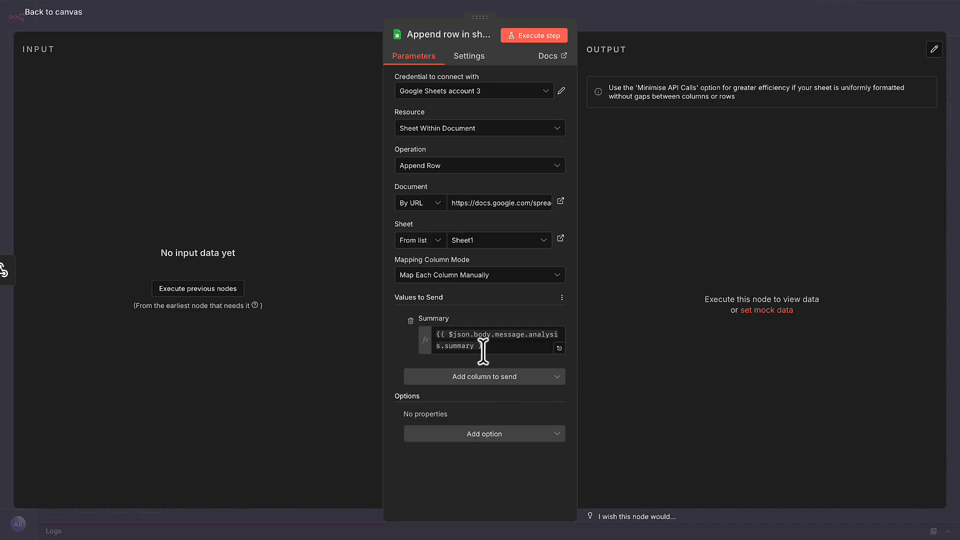
Examine the expression mapped to the Summary column in the Append row in sheet node and return to the canvas.
drag(510, 346, 440, 332)
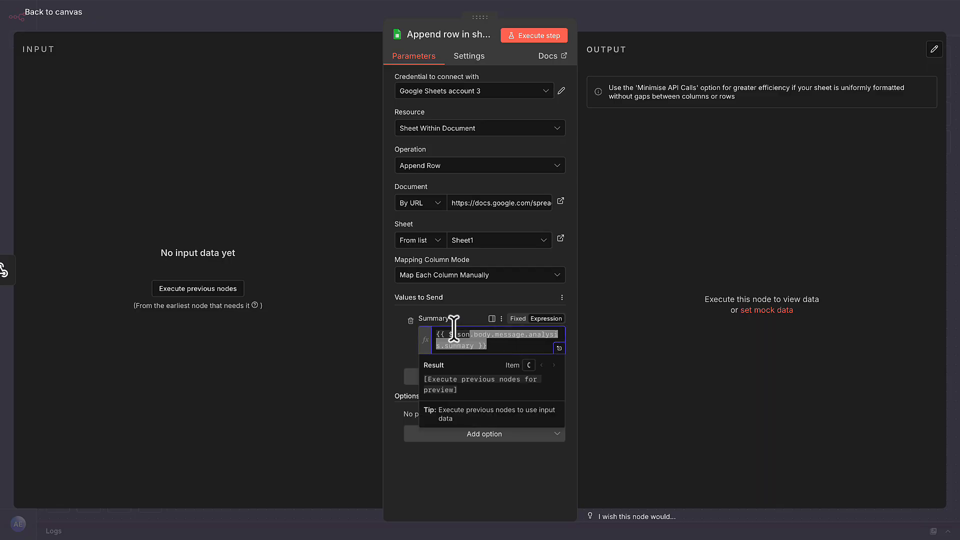
click(490, 346)
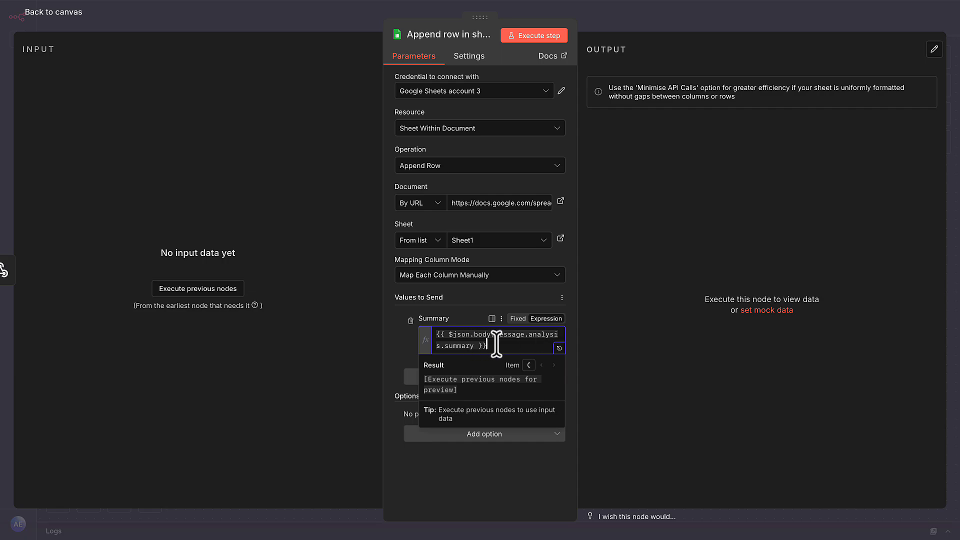
click(19, 16)
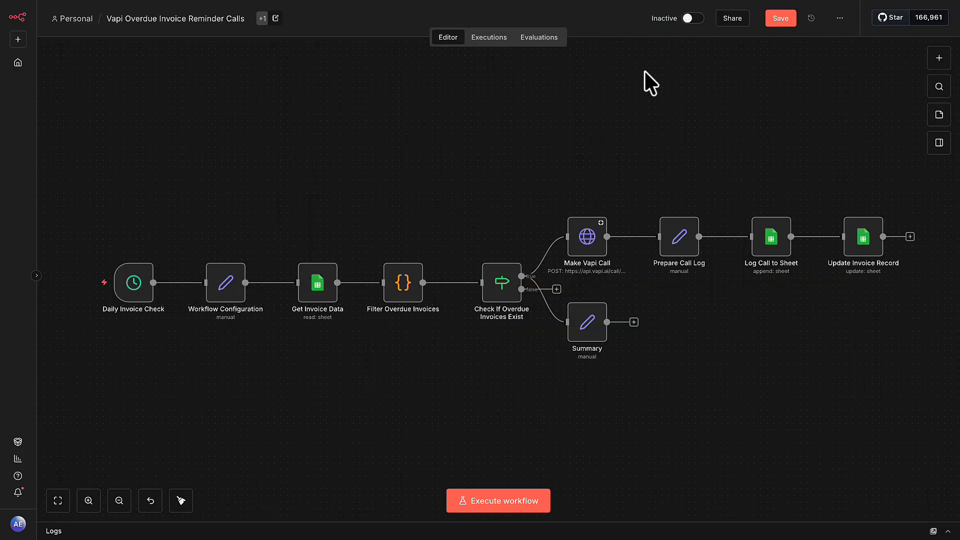
Activate the Vapi Overdue Invoice Reminder Calls workflow and review the schedule of its Daily Invoice Check trigger.
click(688, 17)
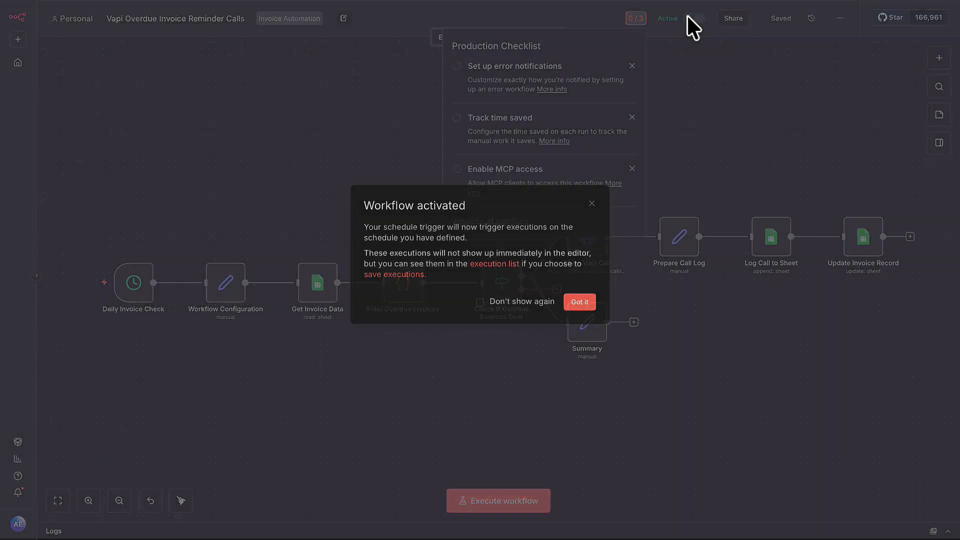
click(583, 308)
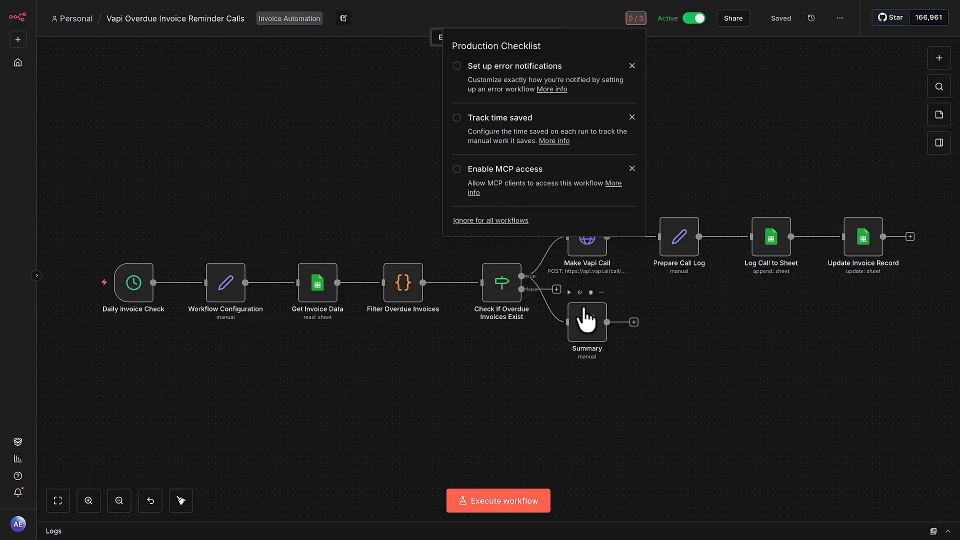
double_click(135, 284)
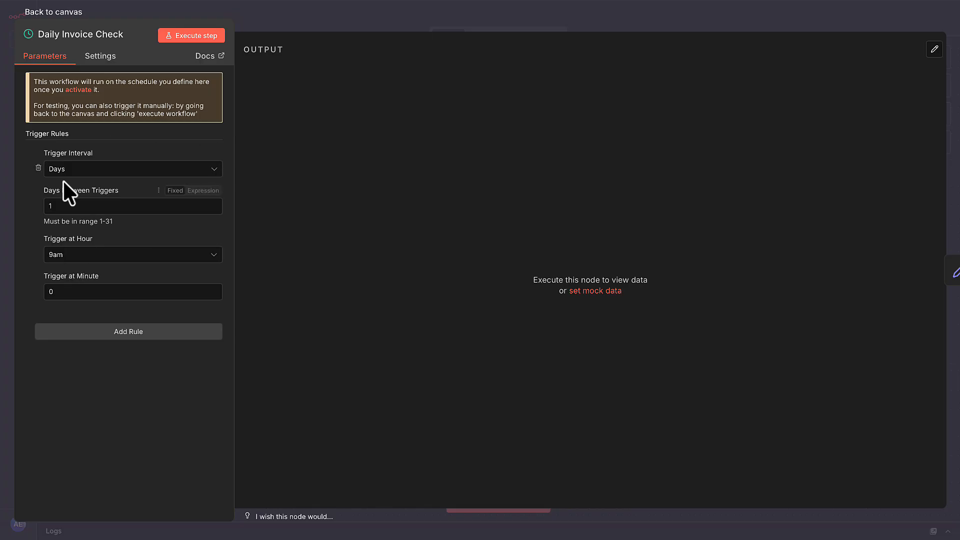
click(30, 13)
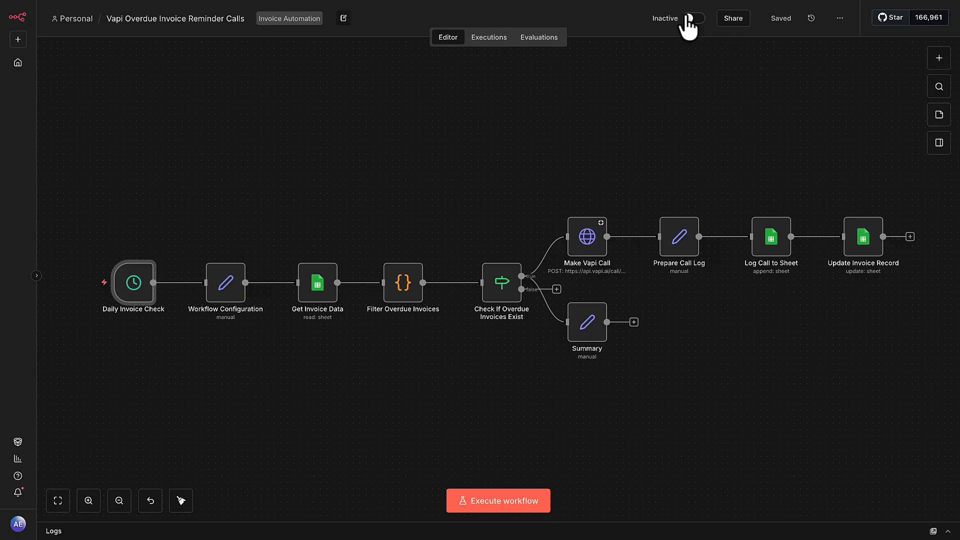
Run the Vapi Overdue Invoice Reminder Calls workflow manually from the Daily Invoice Check trigger.
mouse_move(94, 298)
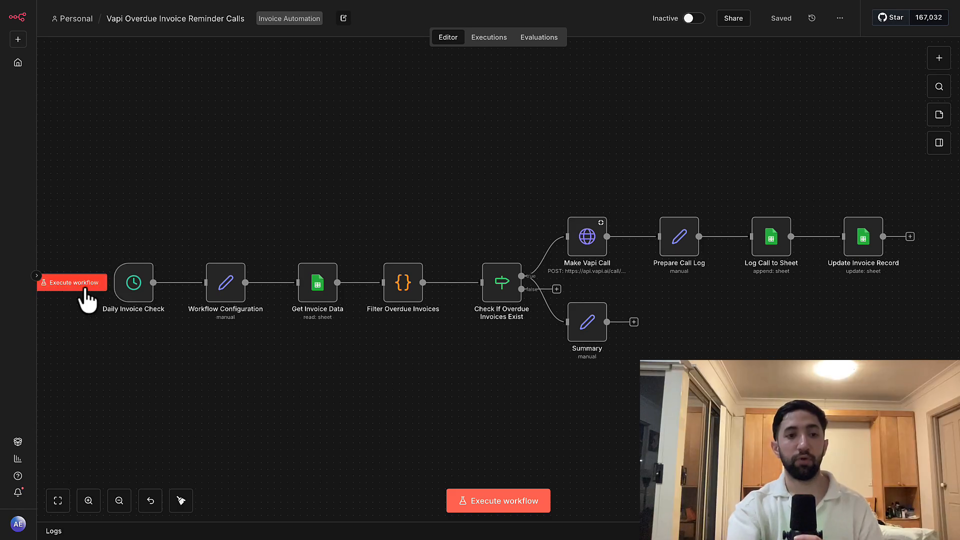
click(83, 285)
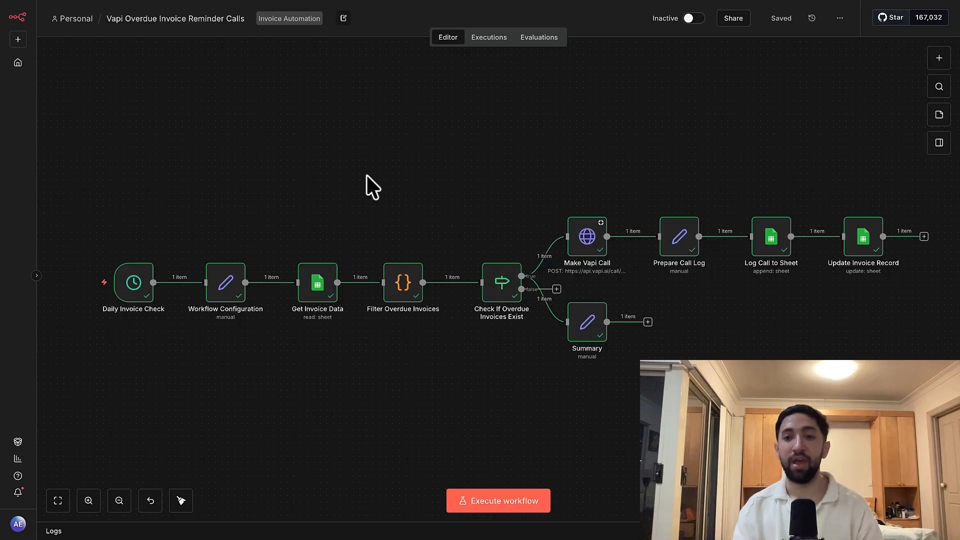
Read the logged call row and the full call summary in the Call Log spreadsheet, and return to the invoice reminder workflow.
click(656, 1)
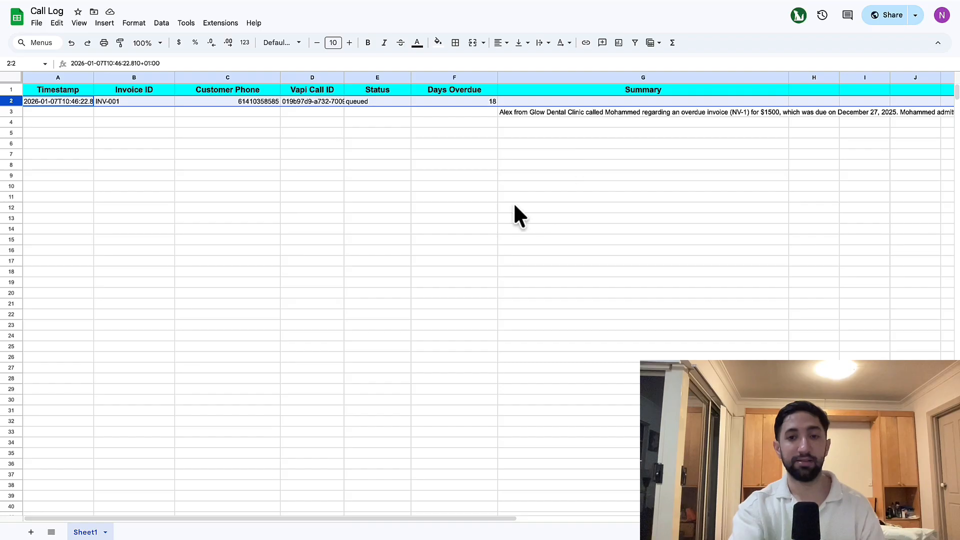
scroll(515, 207, right, 10)
scroll(513, 202, down, 2)
scroll(513, 202, right, 2)
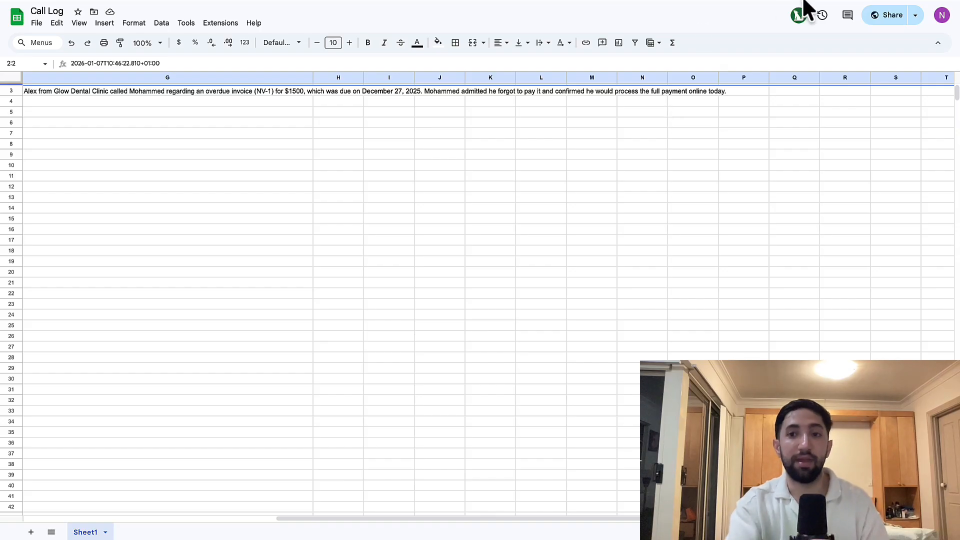
click(830, 1)
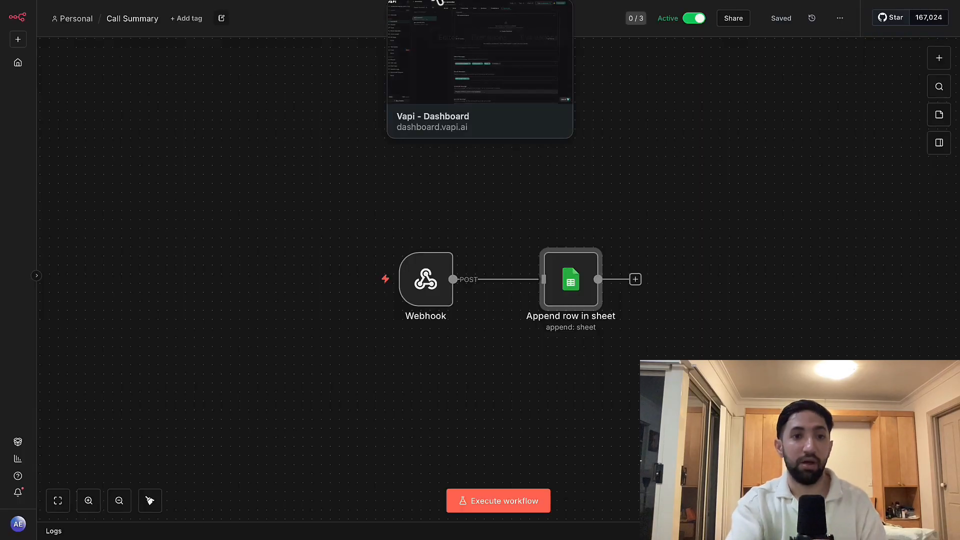
click(114, 2)
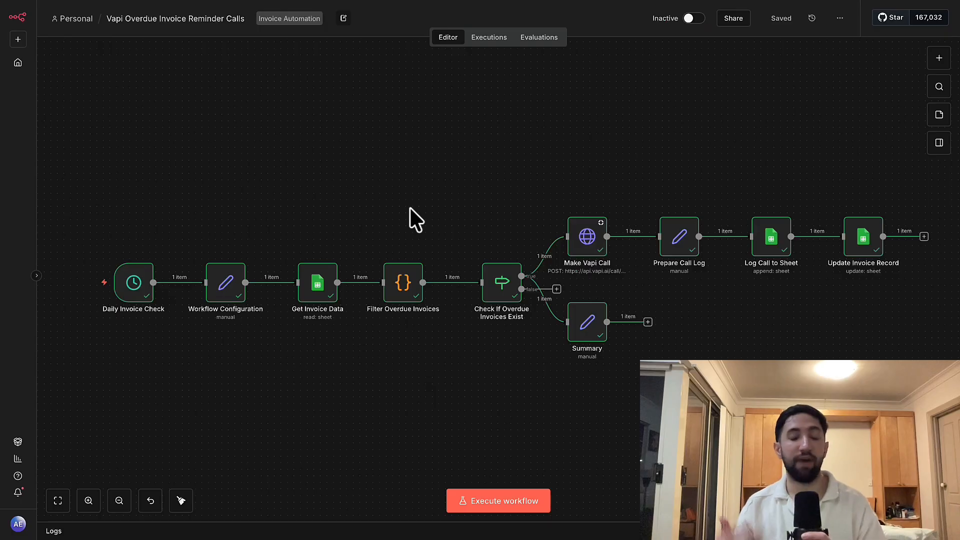